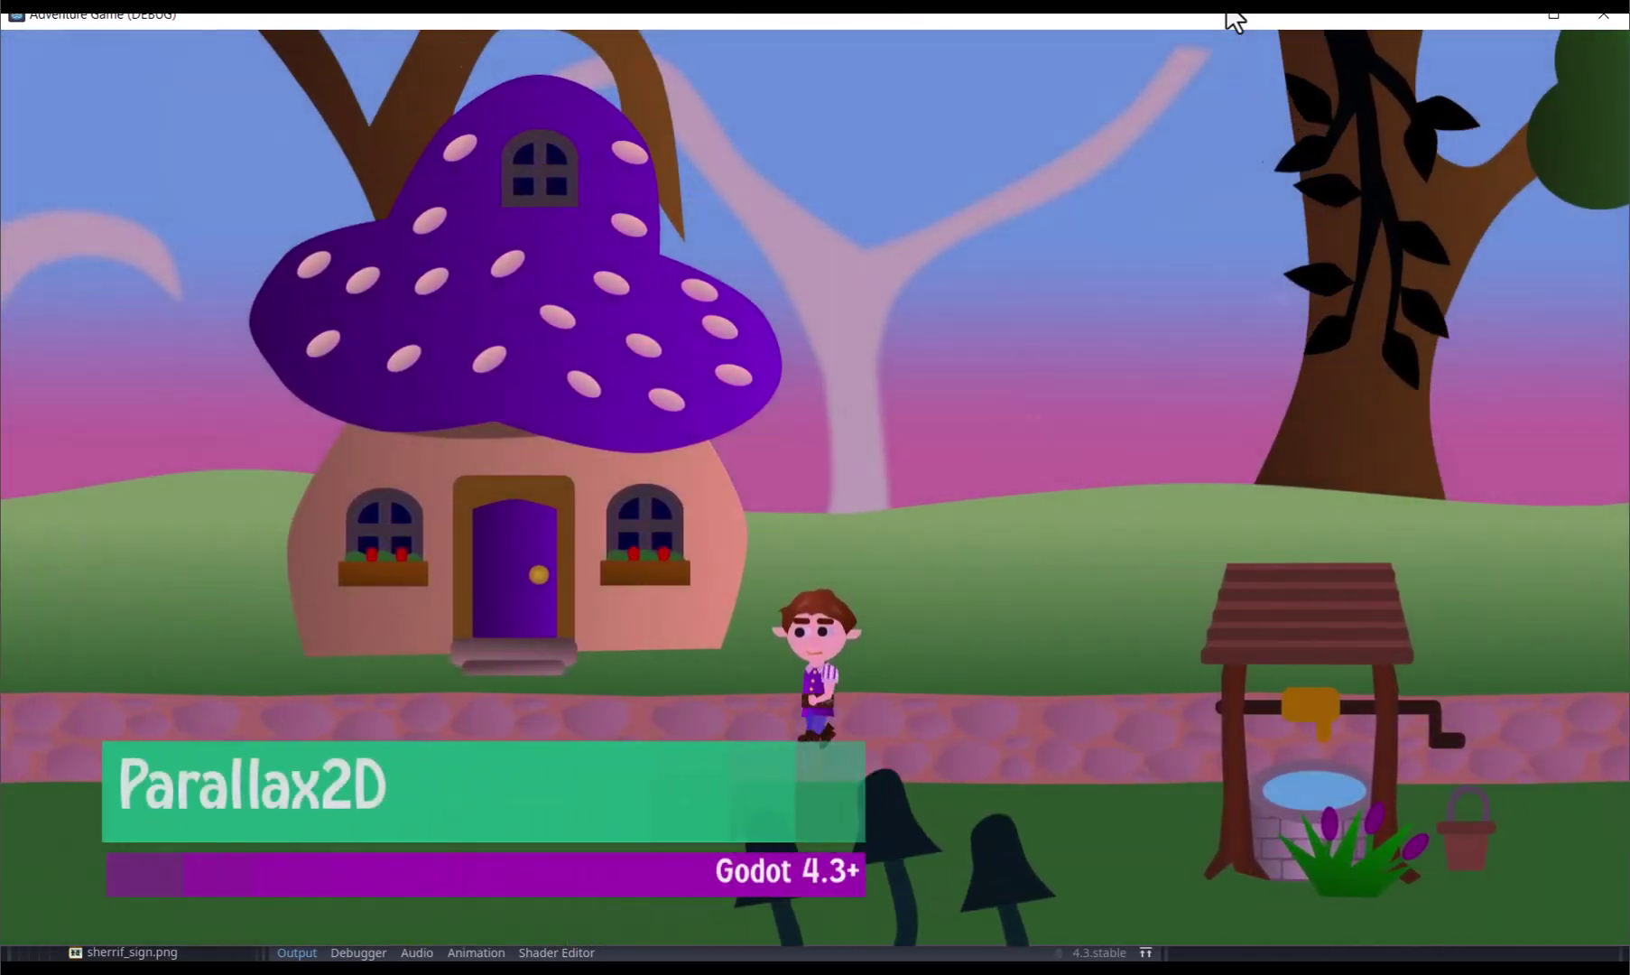
- Preview the running village by walking the character left and right along the path
key("Left")
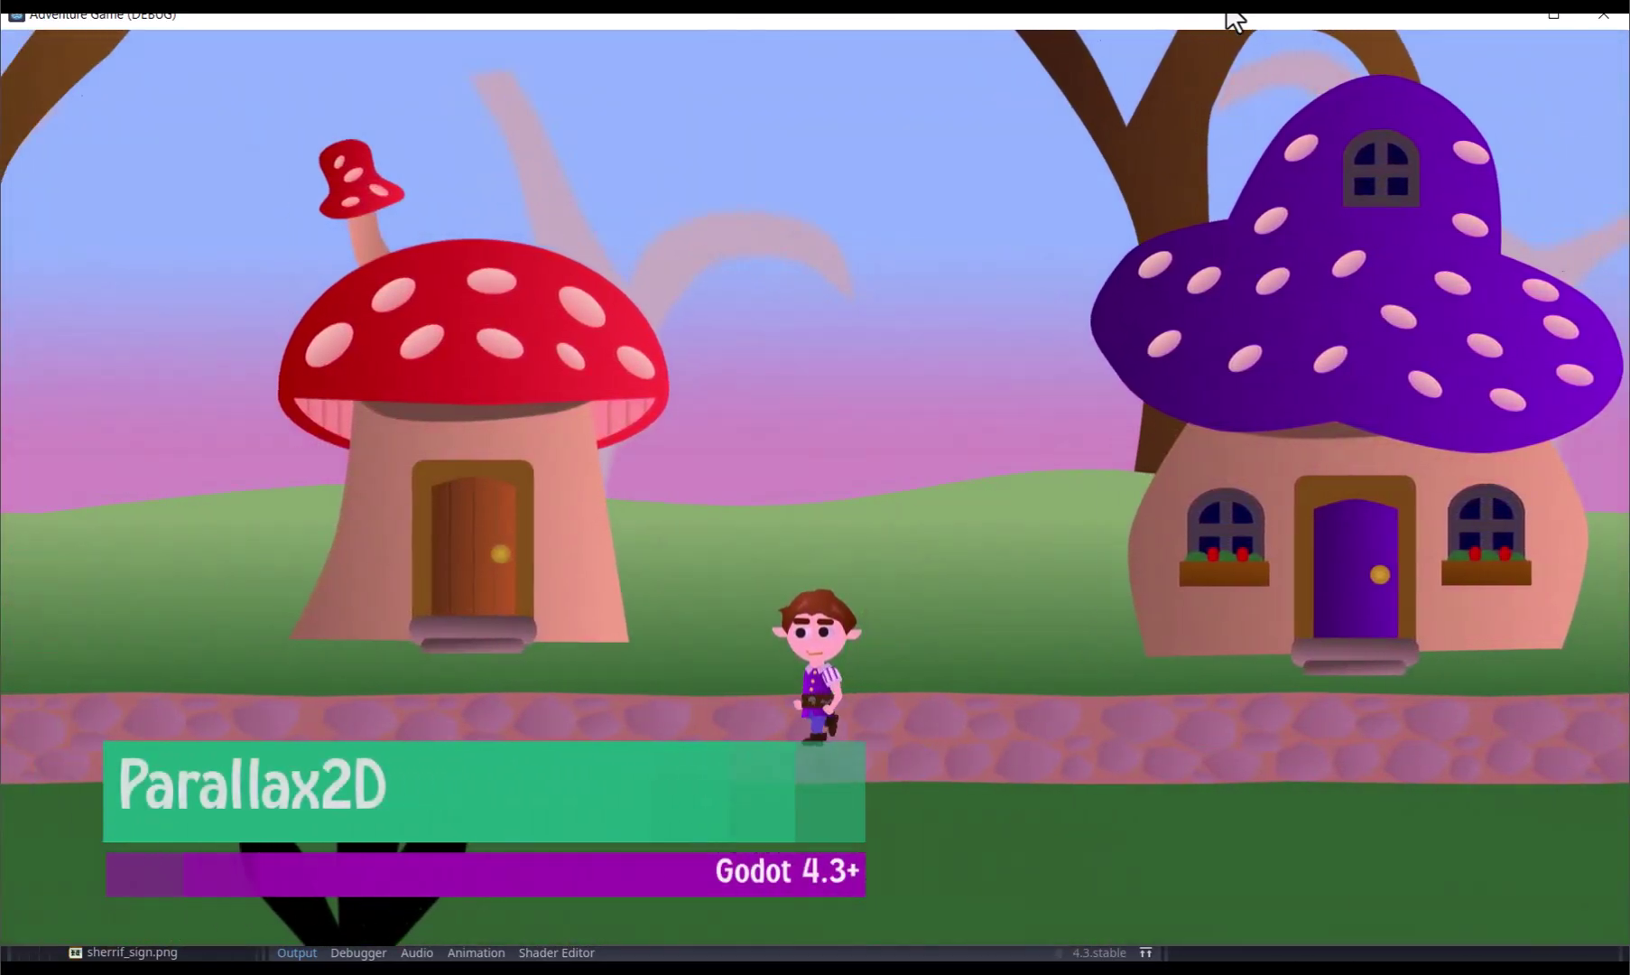
key("Right")
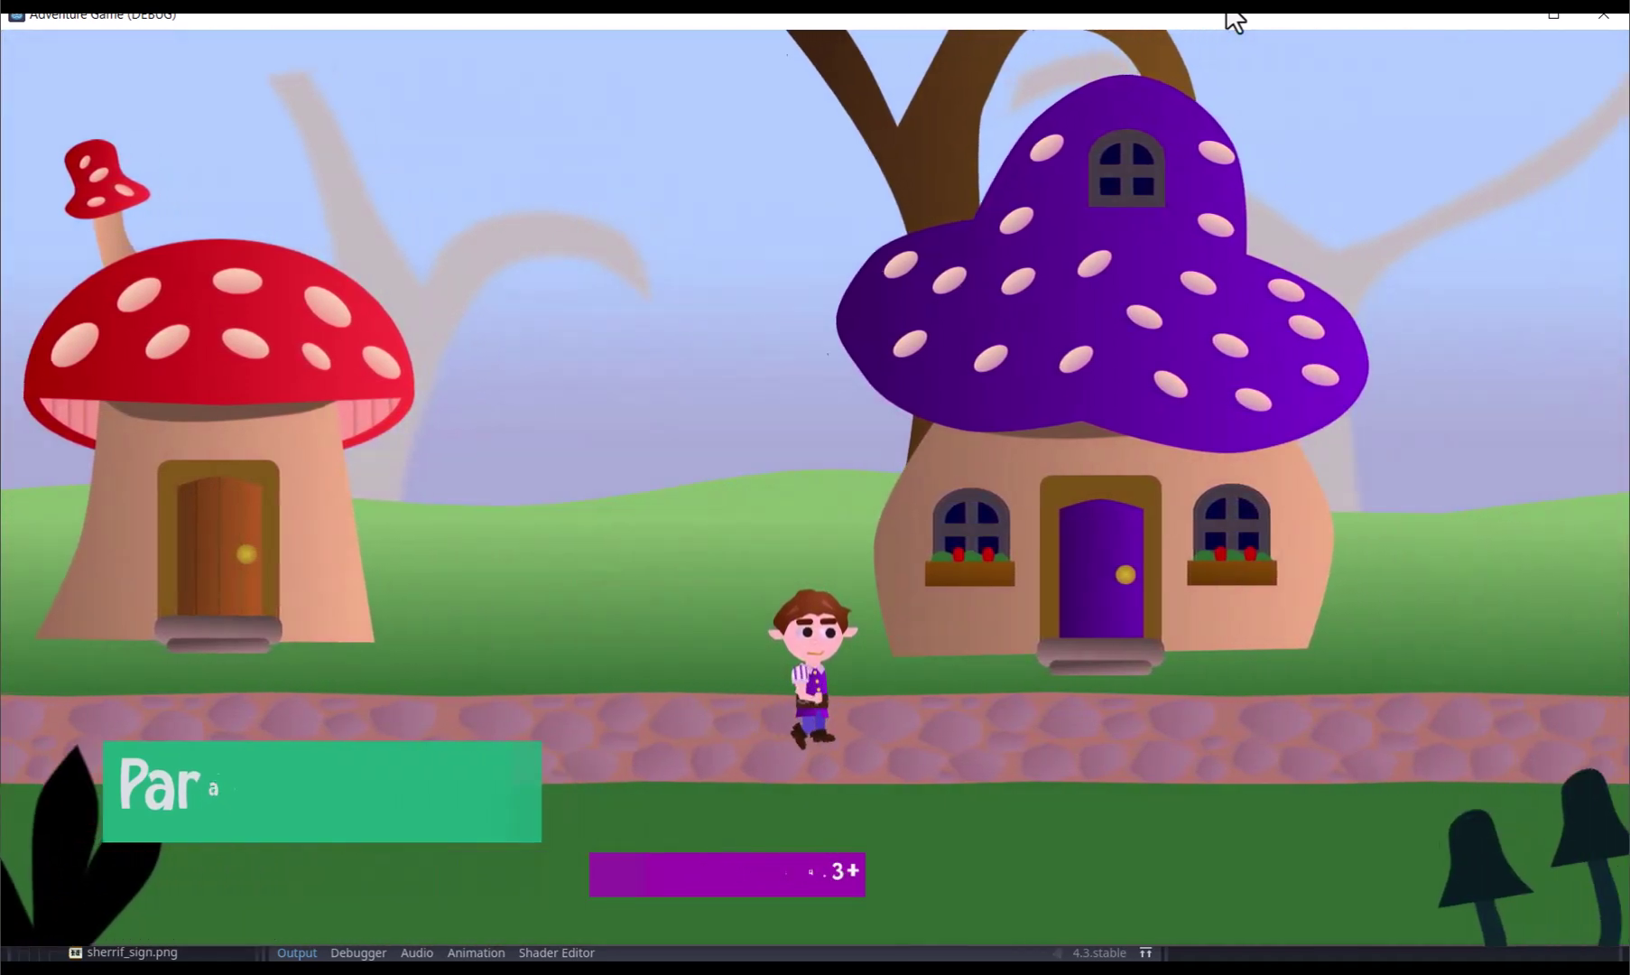
key("Right")
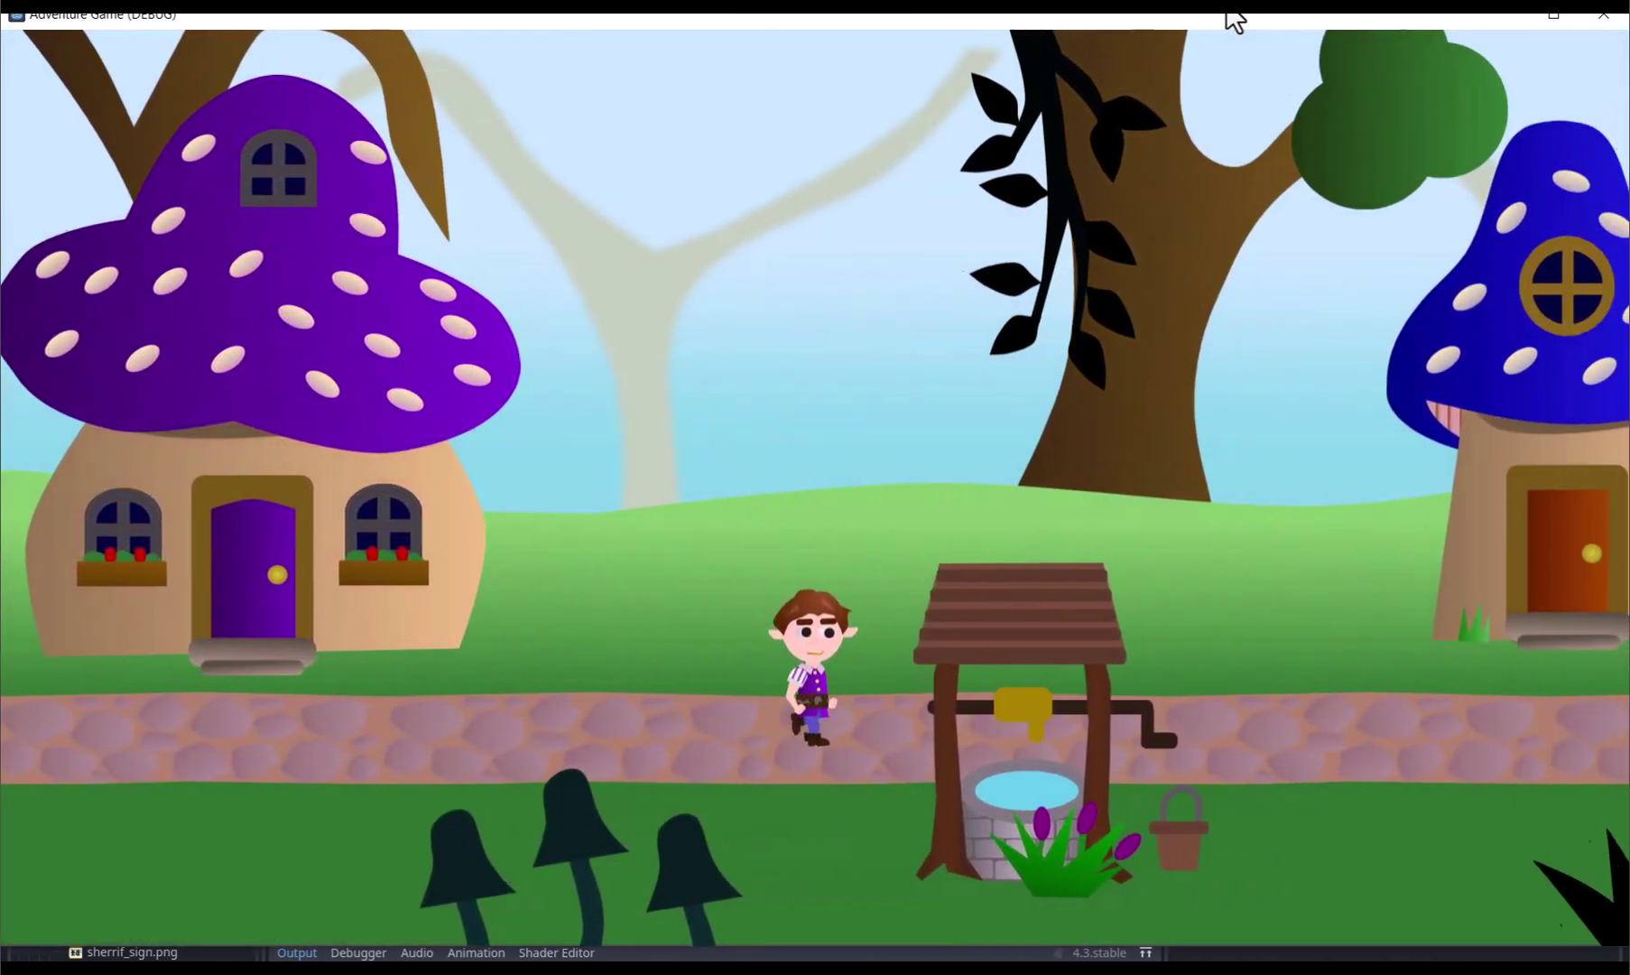
key("Right")
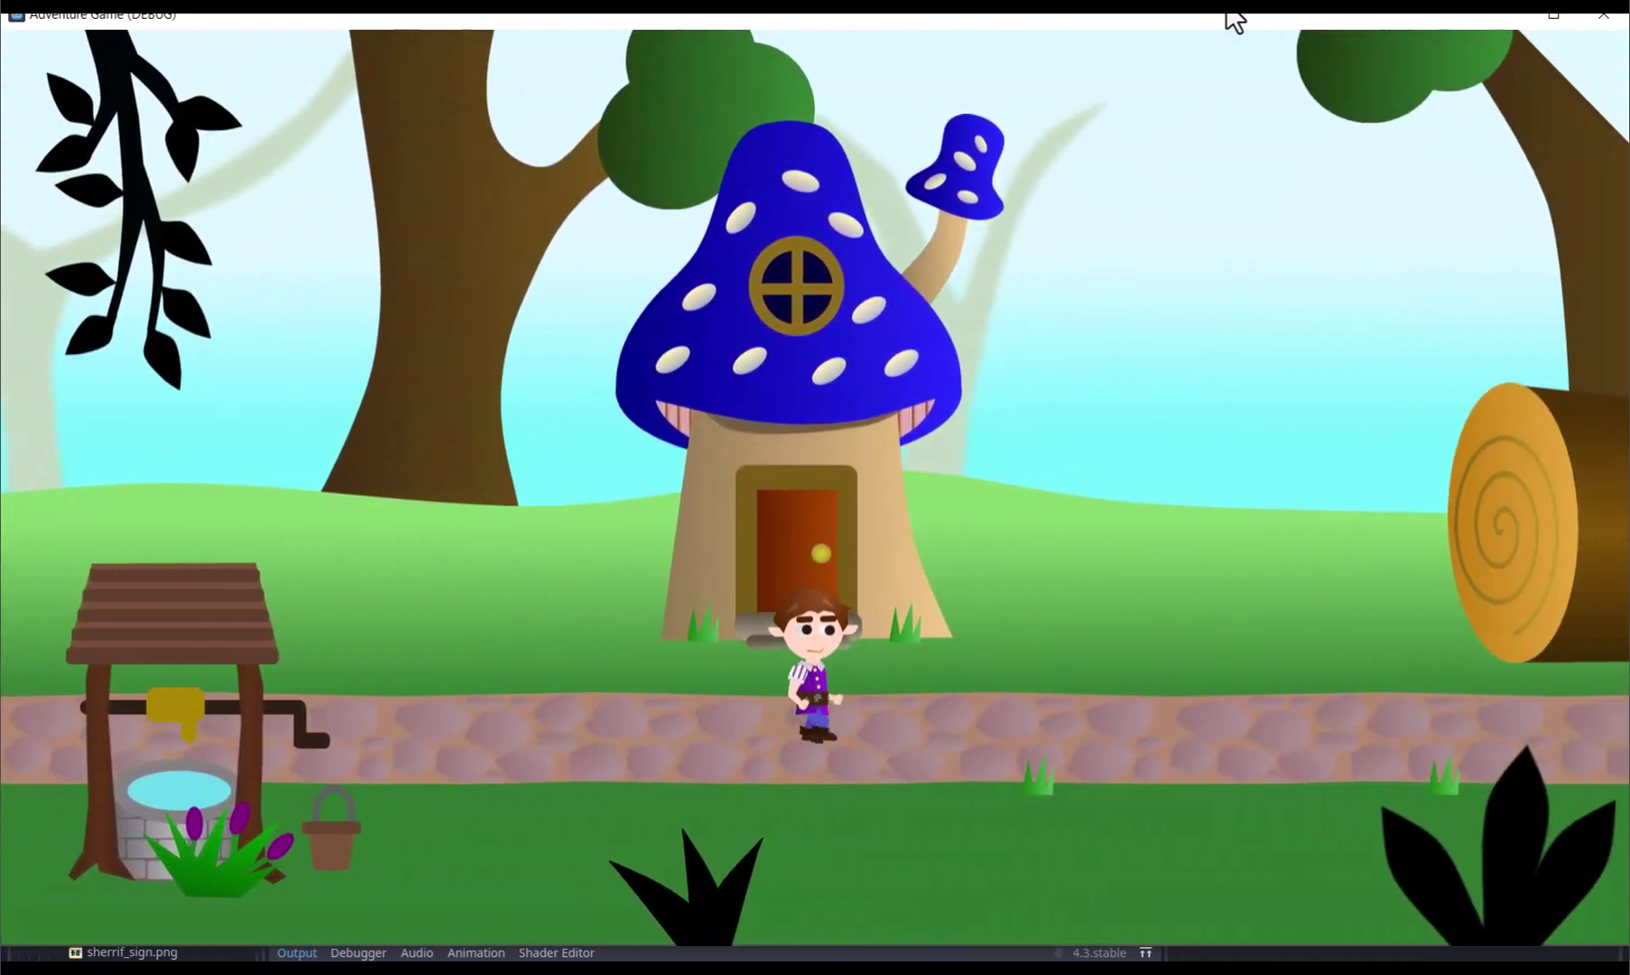
key("Right")
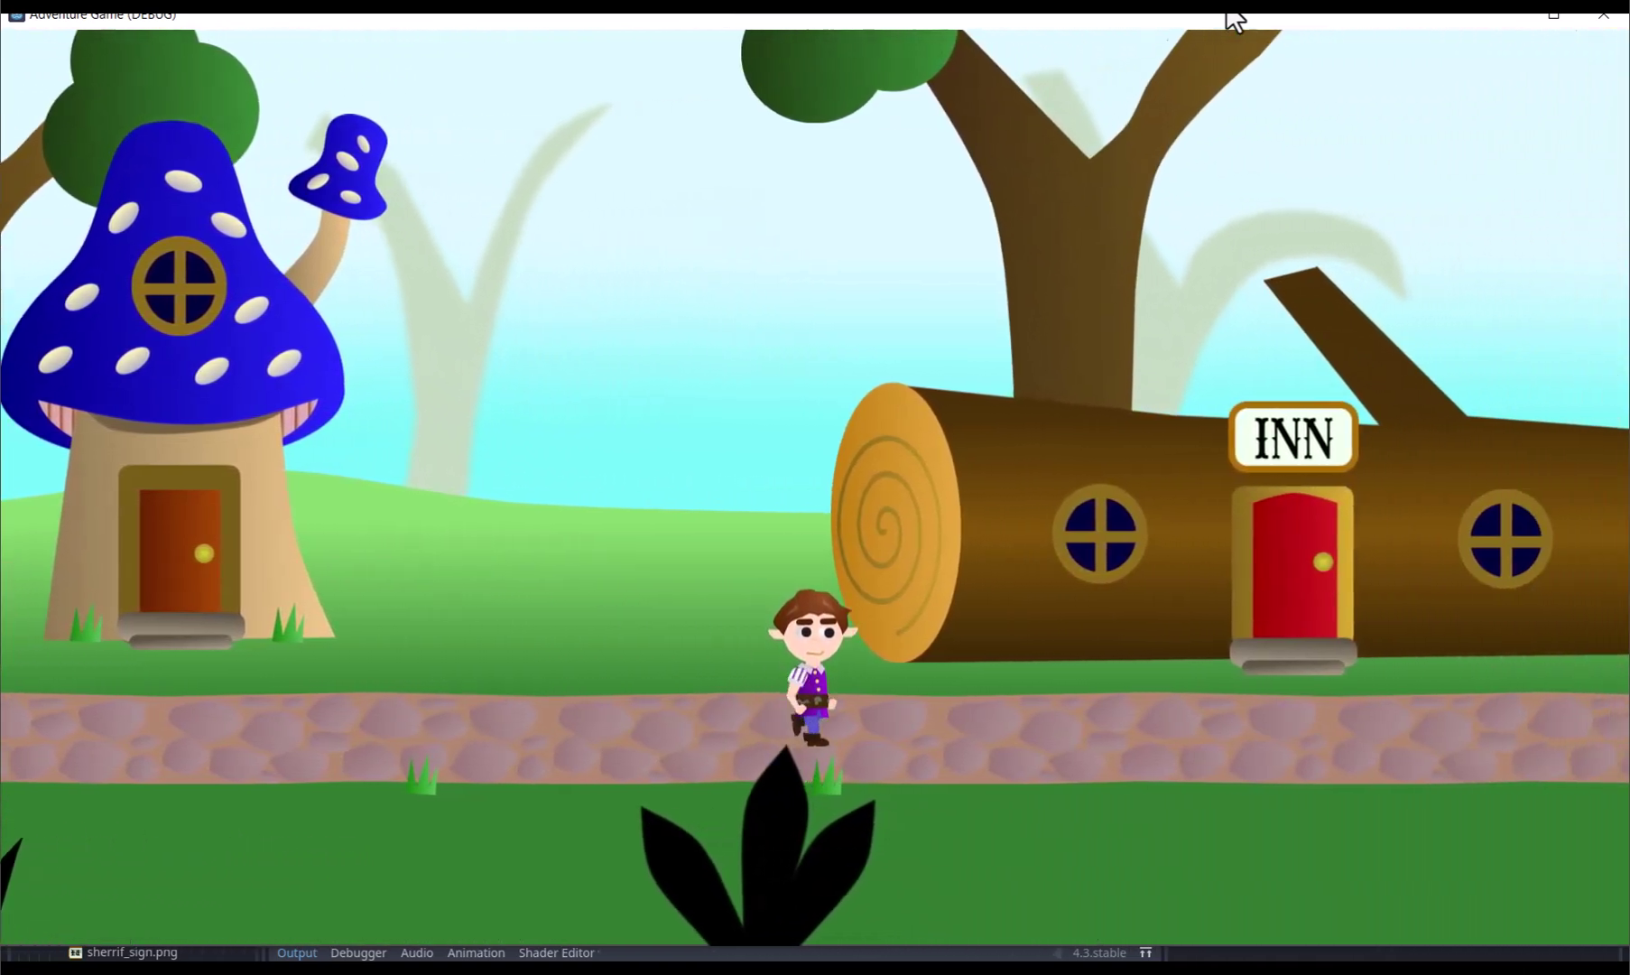
key("Right")
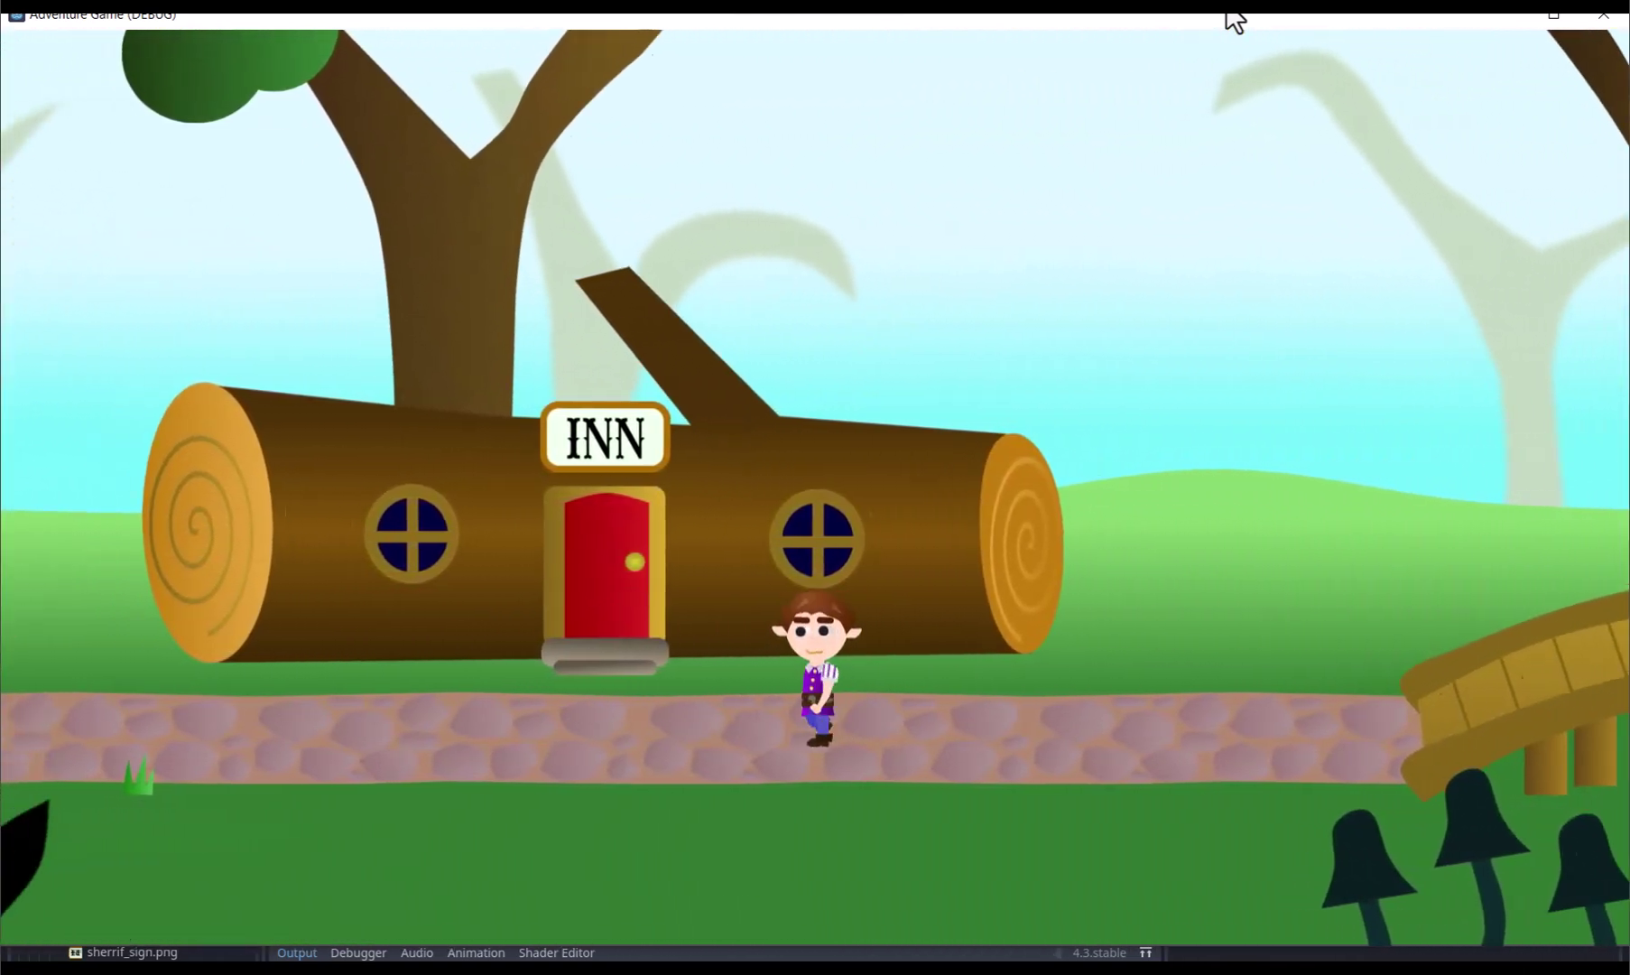
key("Left")
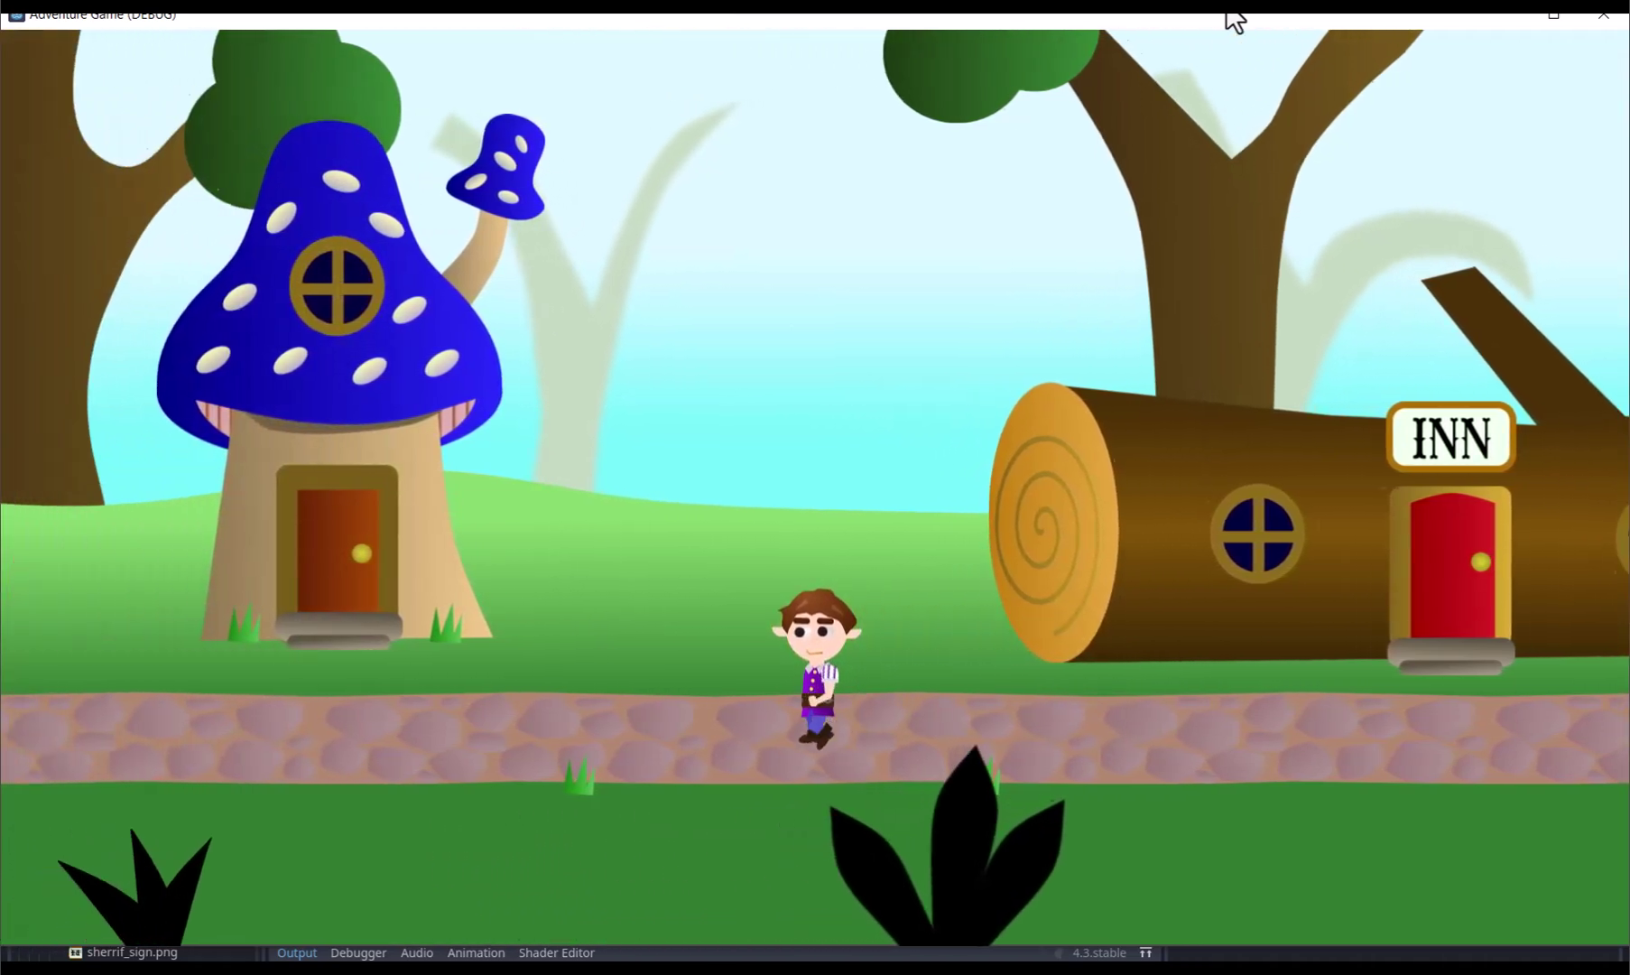
key("Left")
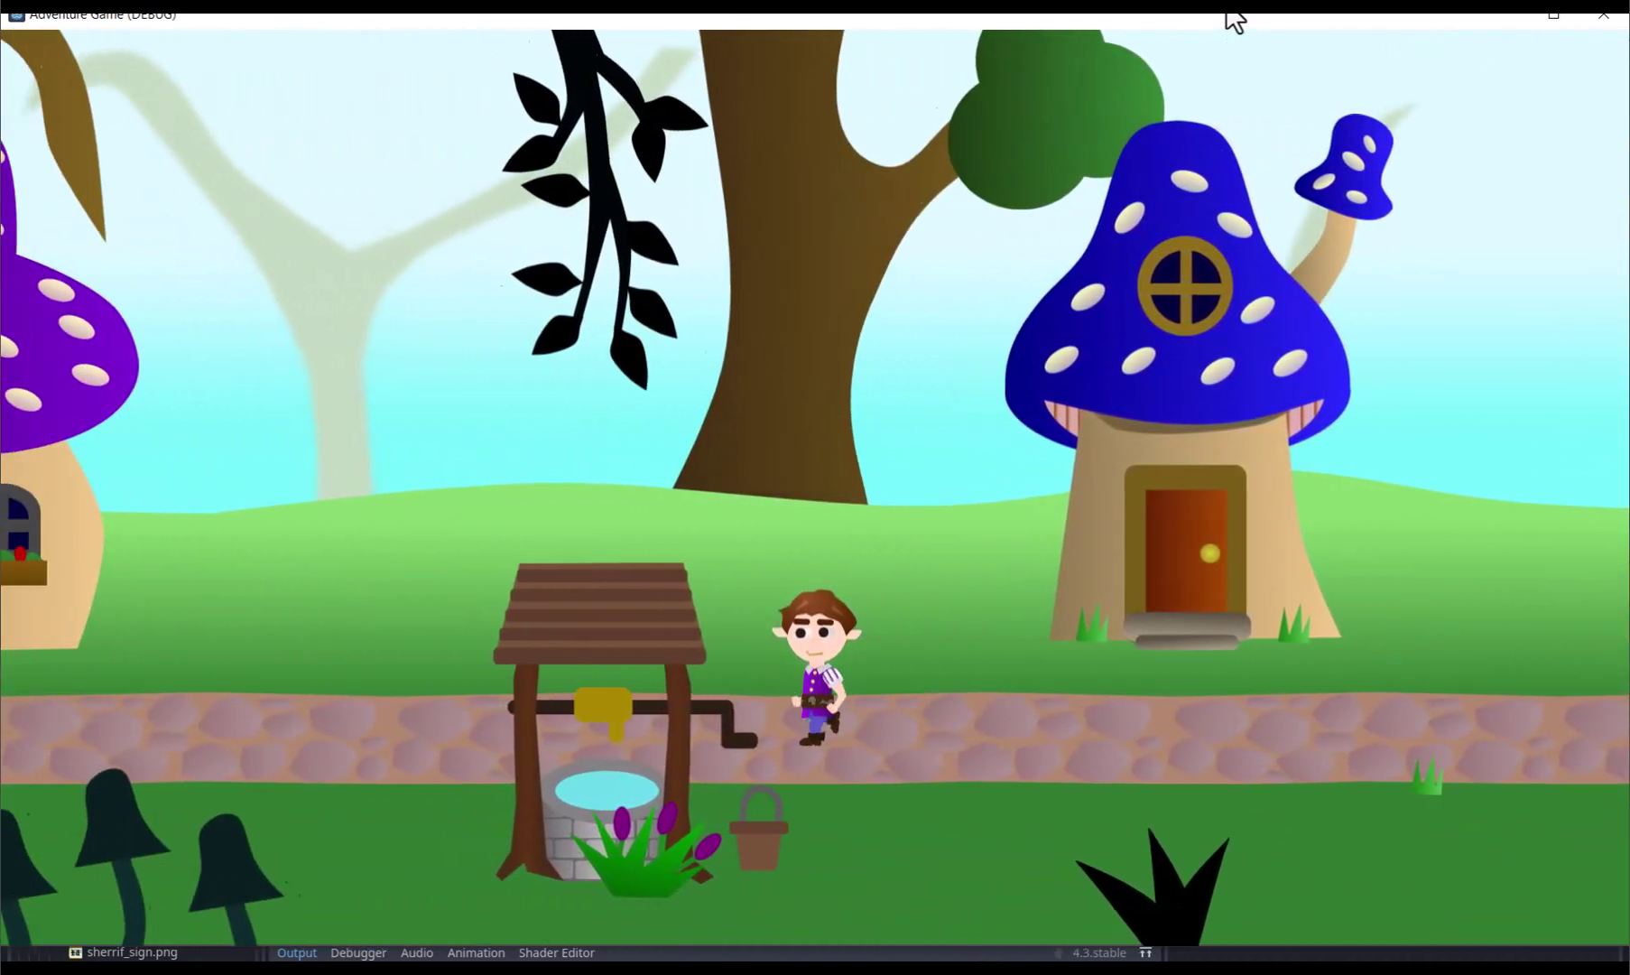
key("Left")
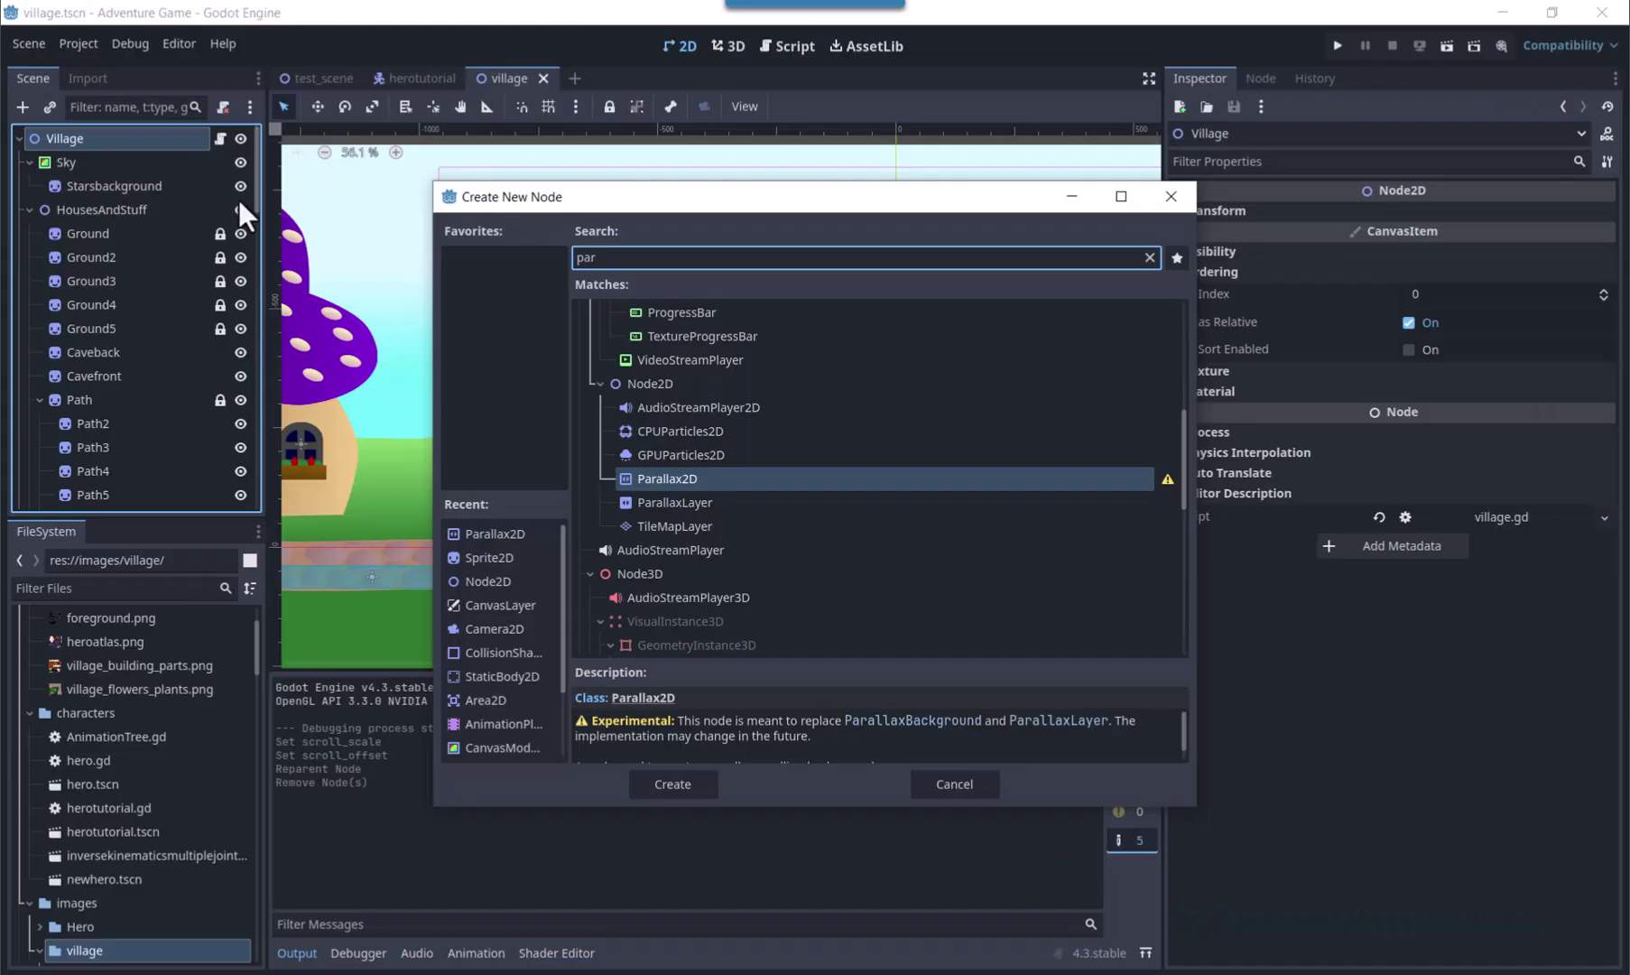
left_click(687, 479)
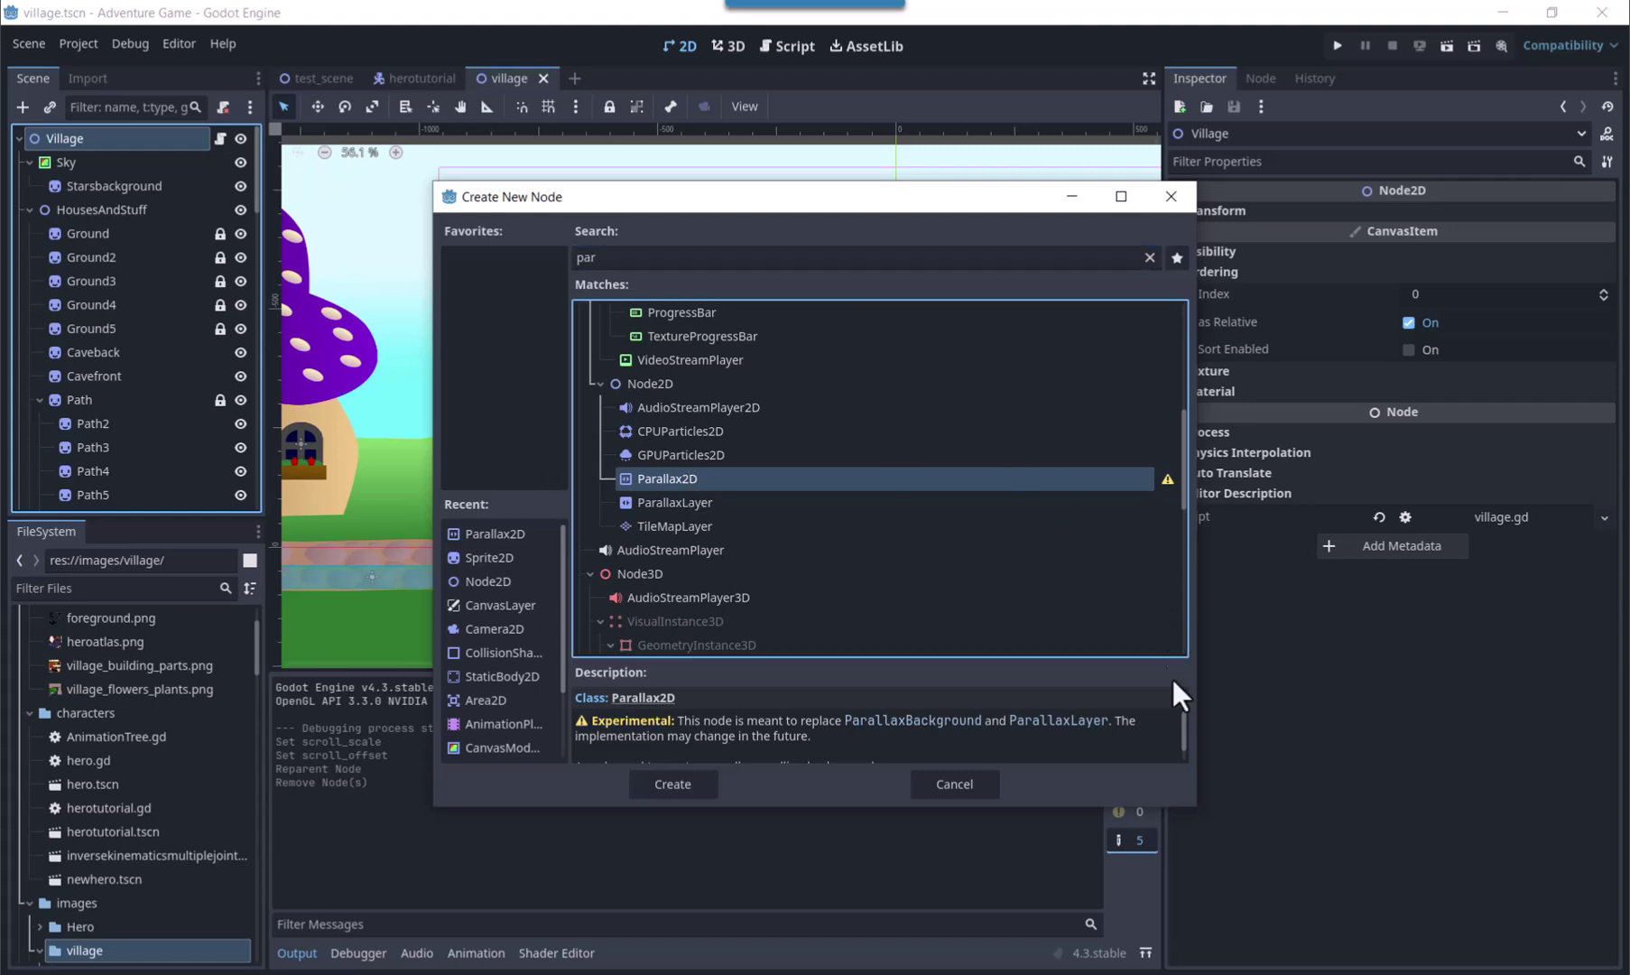
left_click_drag(1182, 723, 1181, 737)
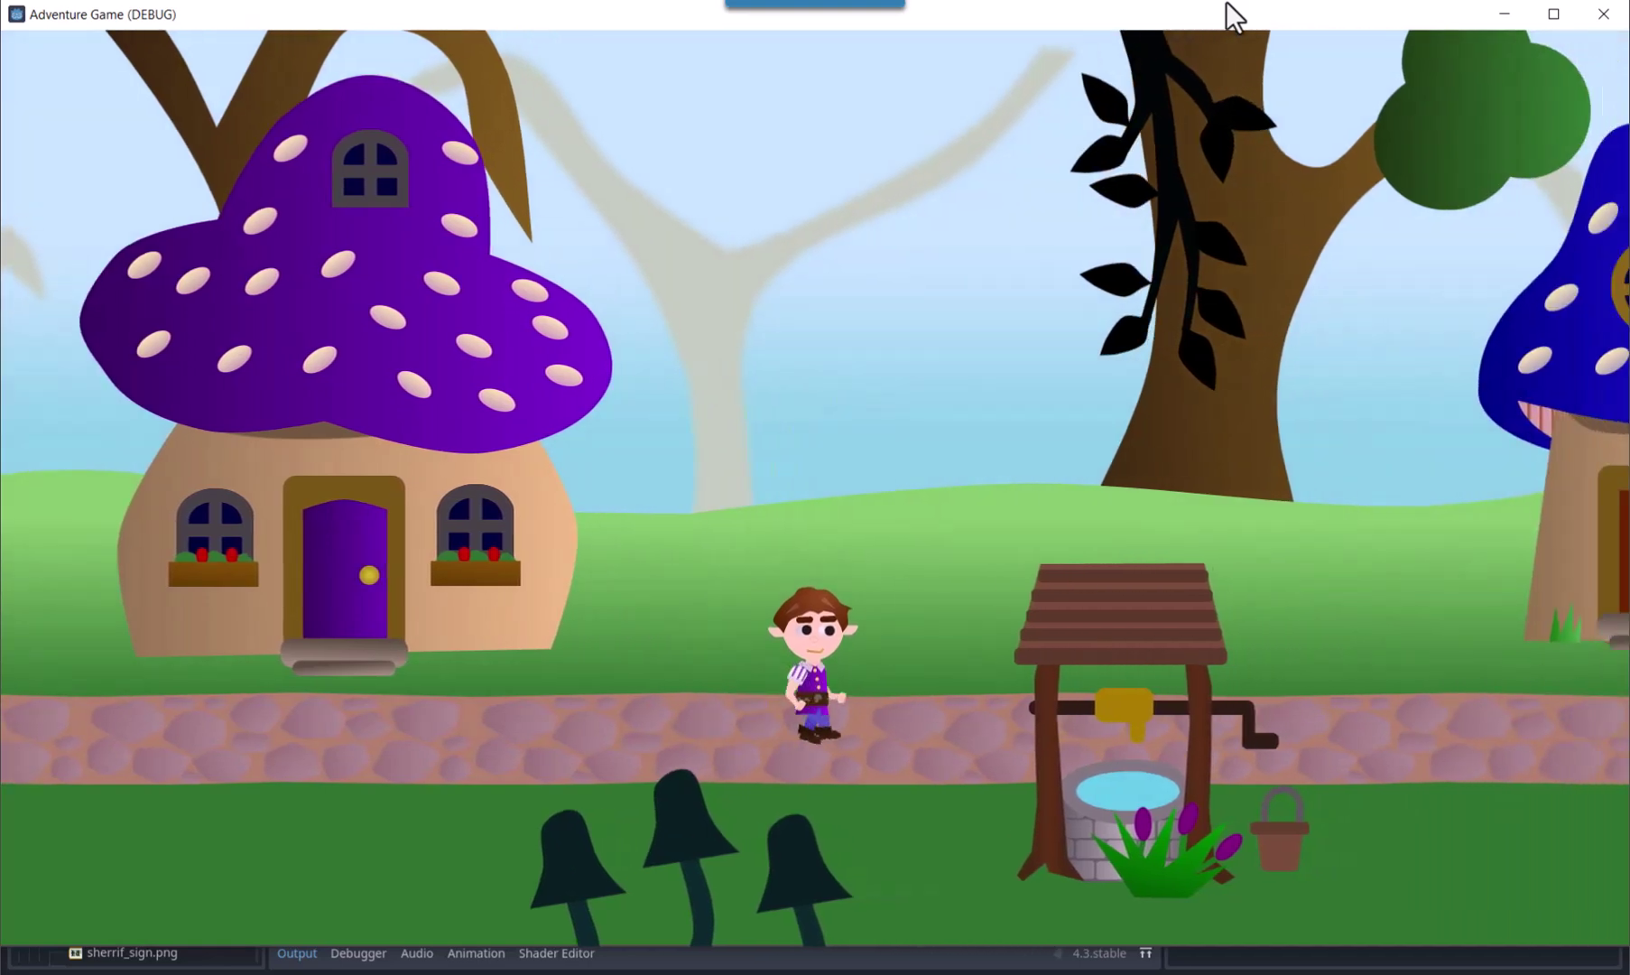
key("Right")
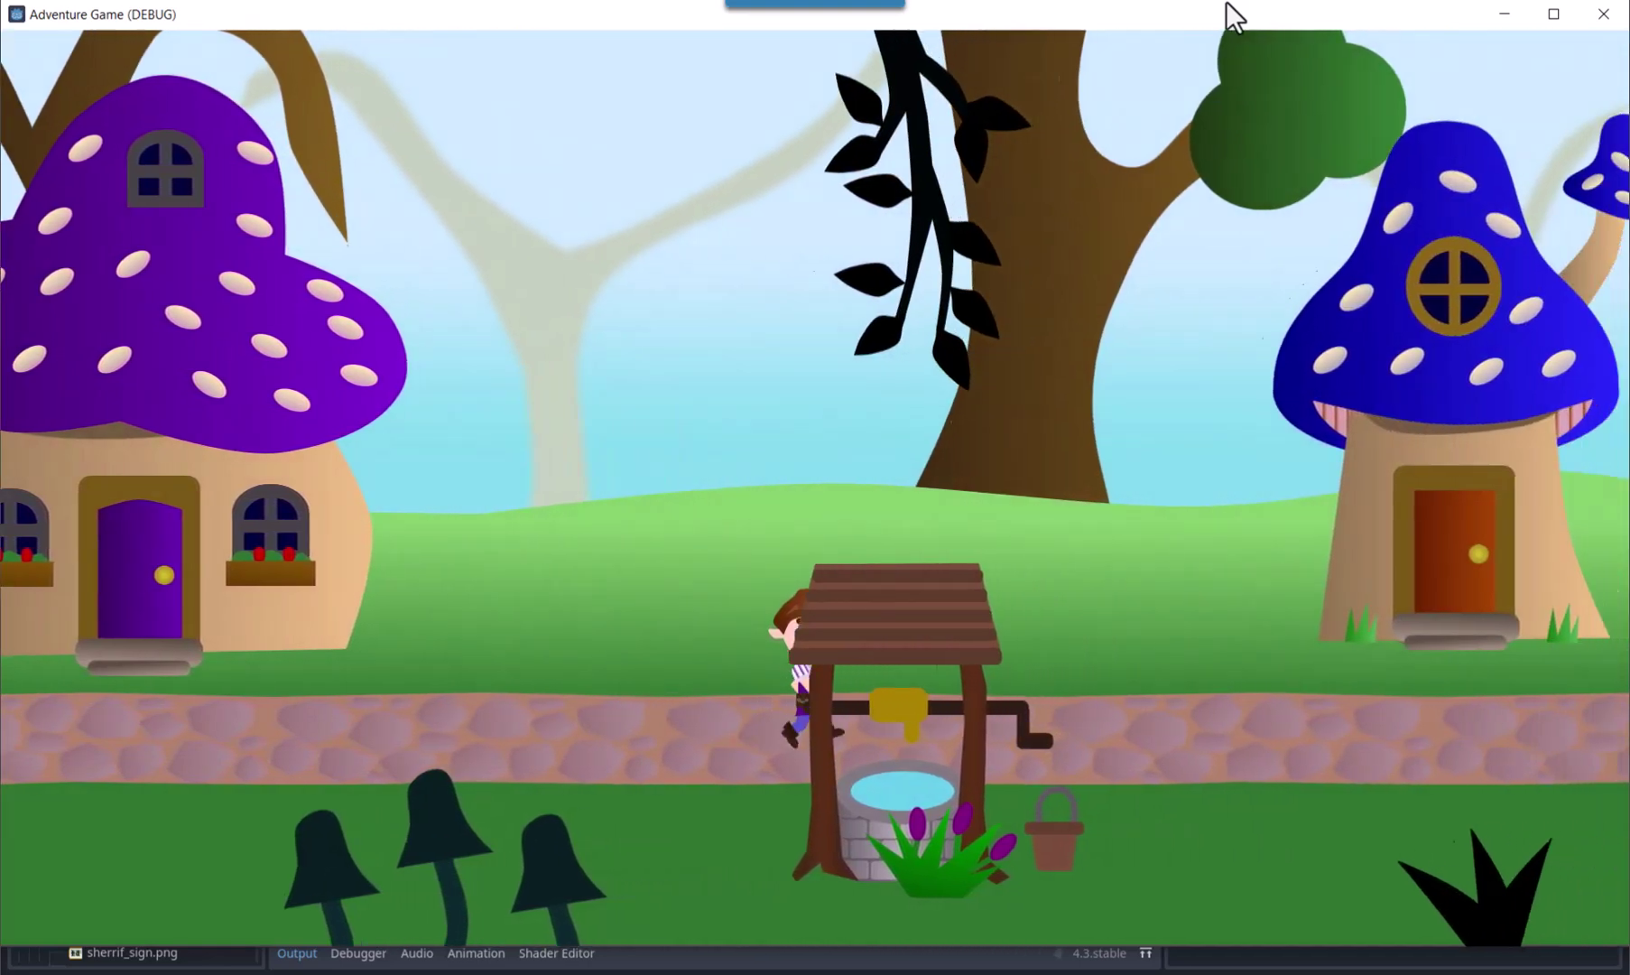
key("Right")
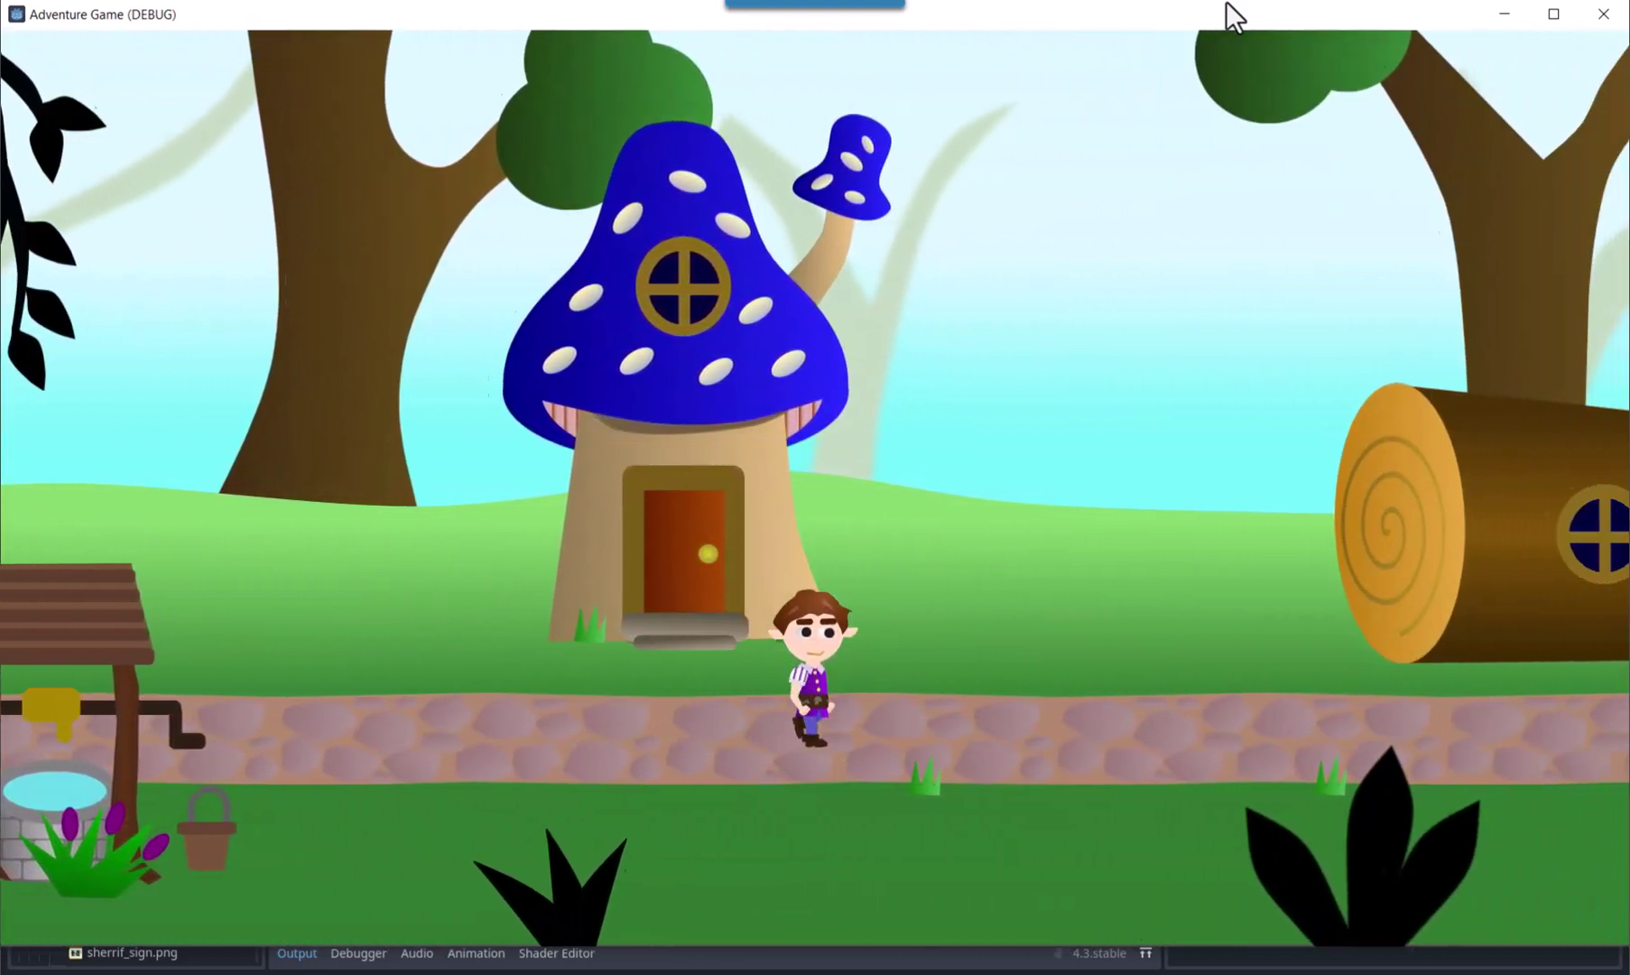
key("Right")
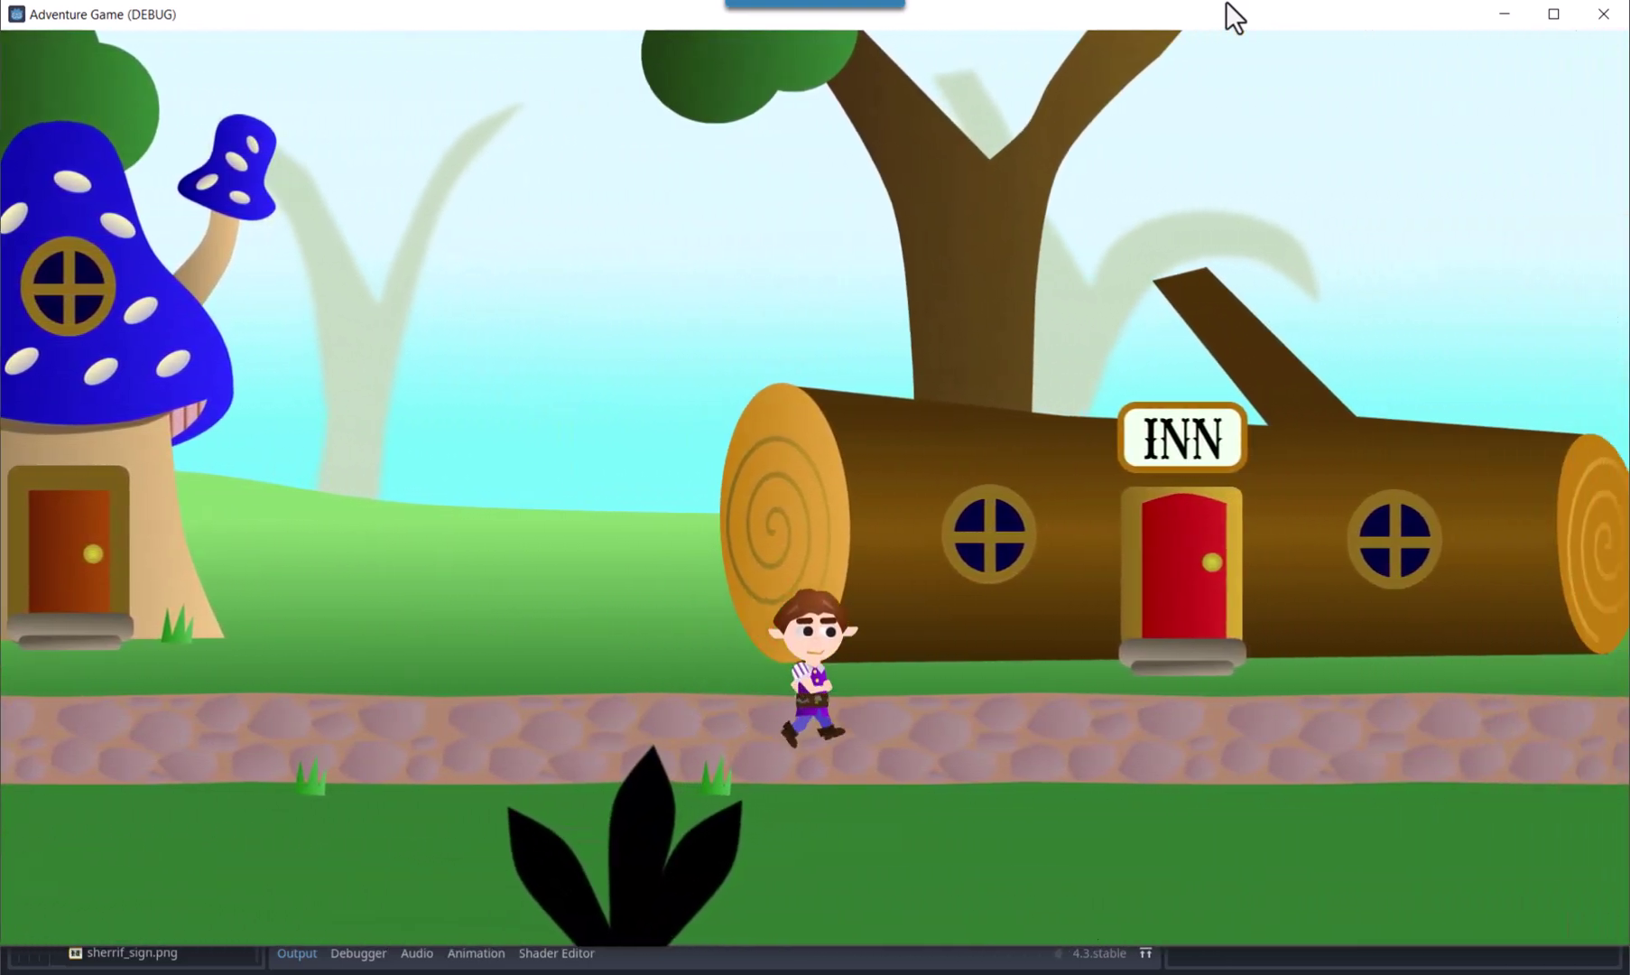
key("Left")
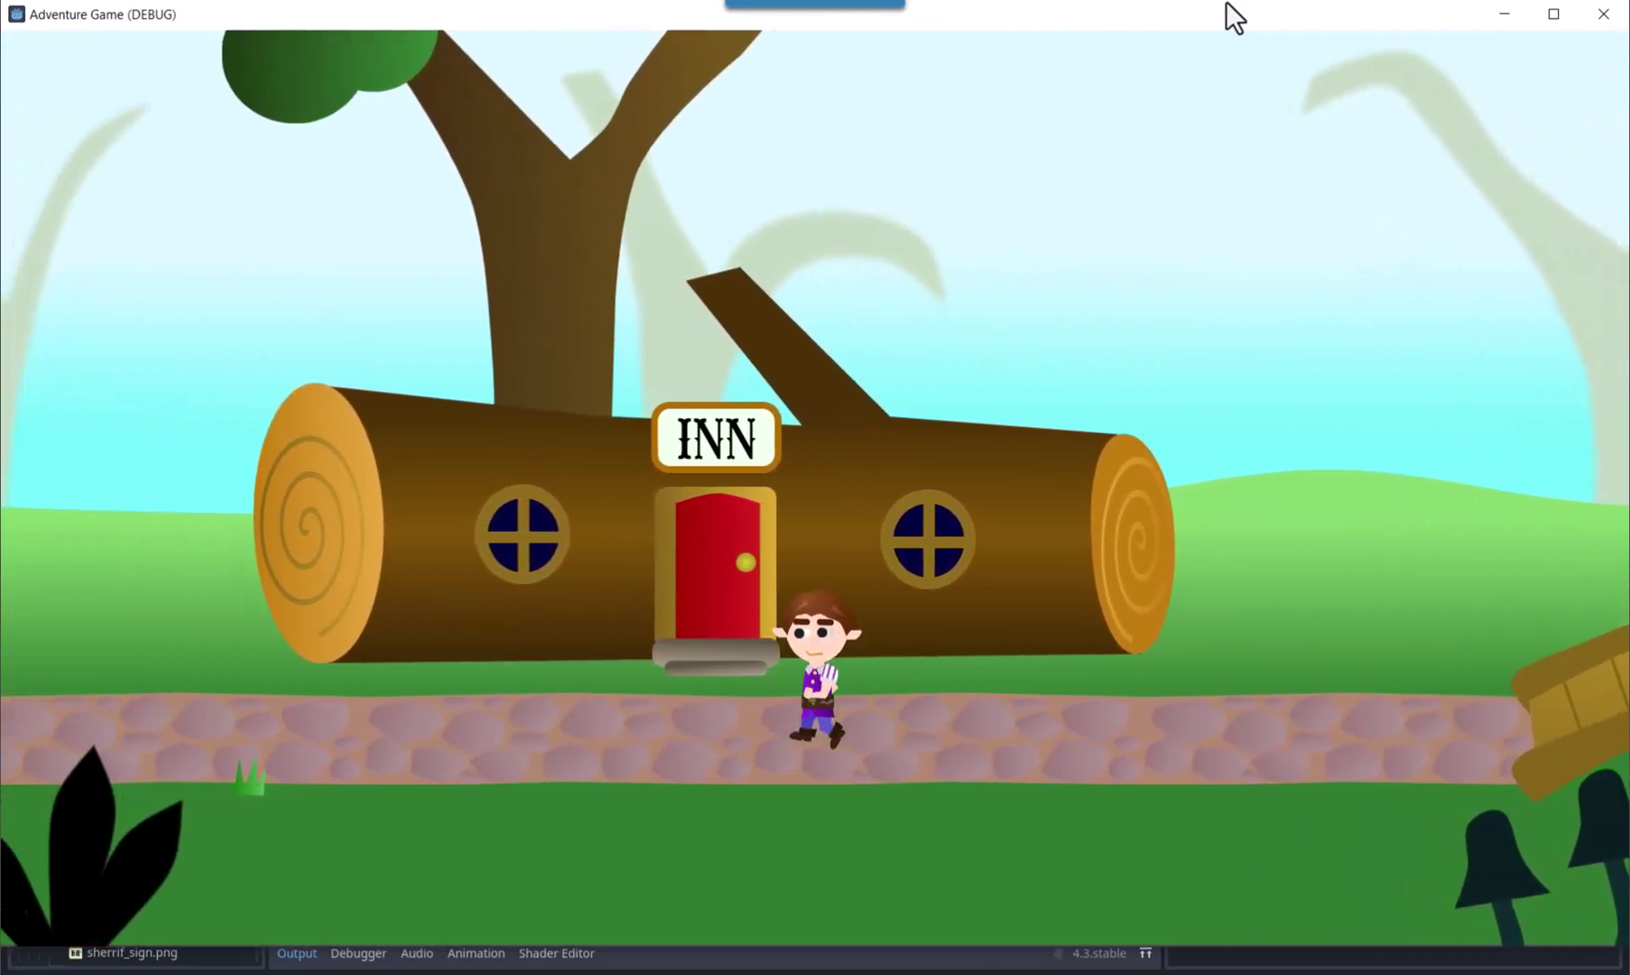
key("Left")
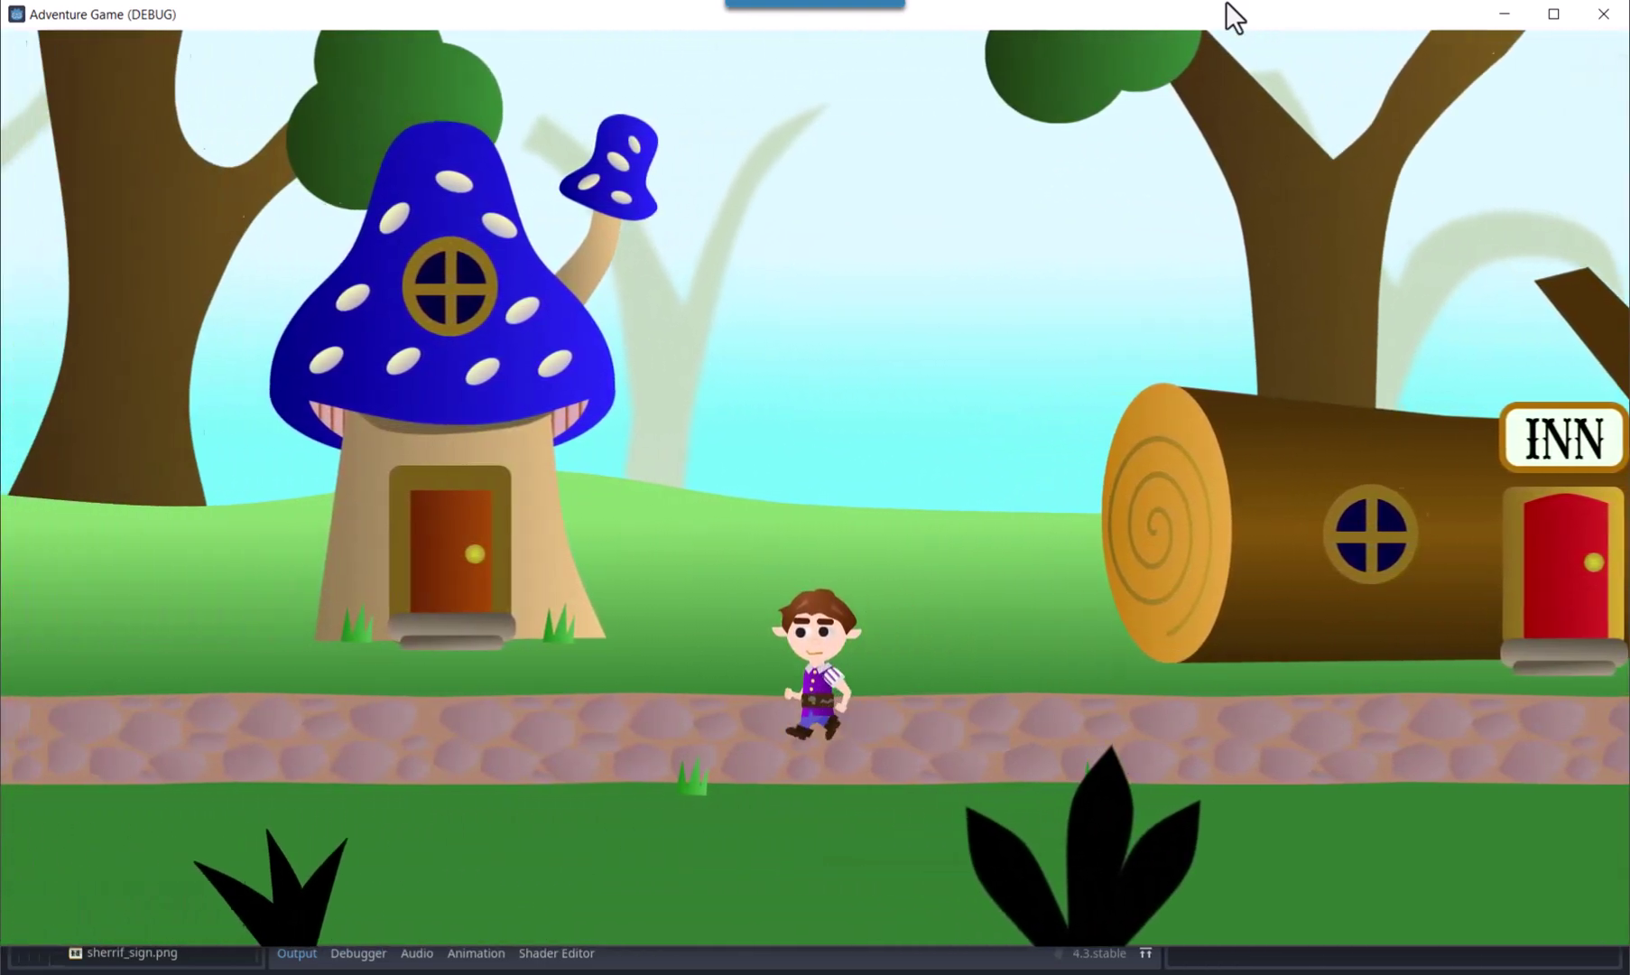
key("Left")
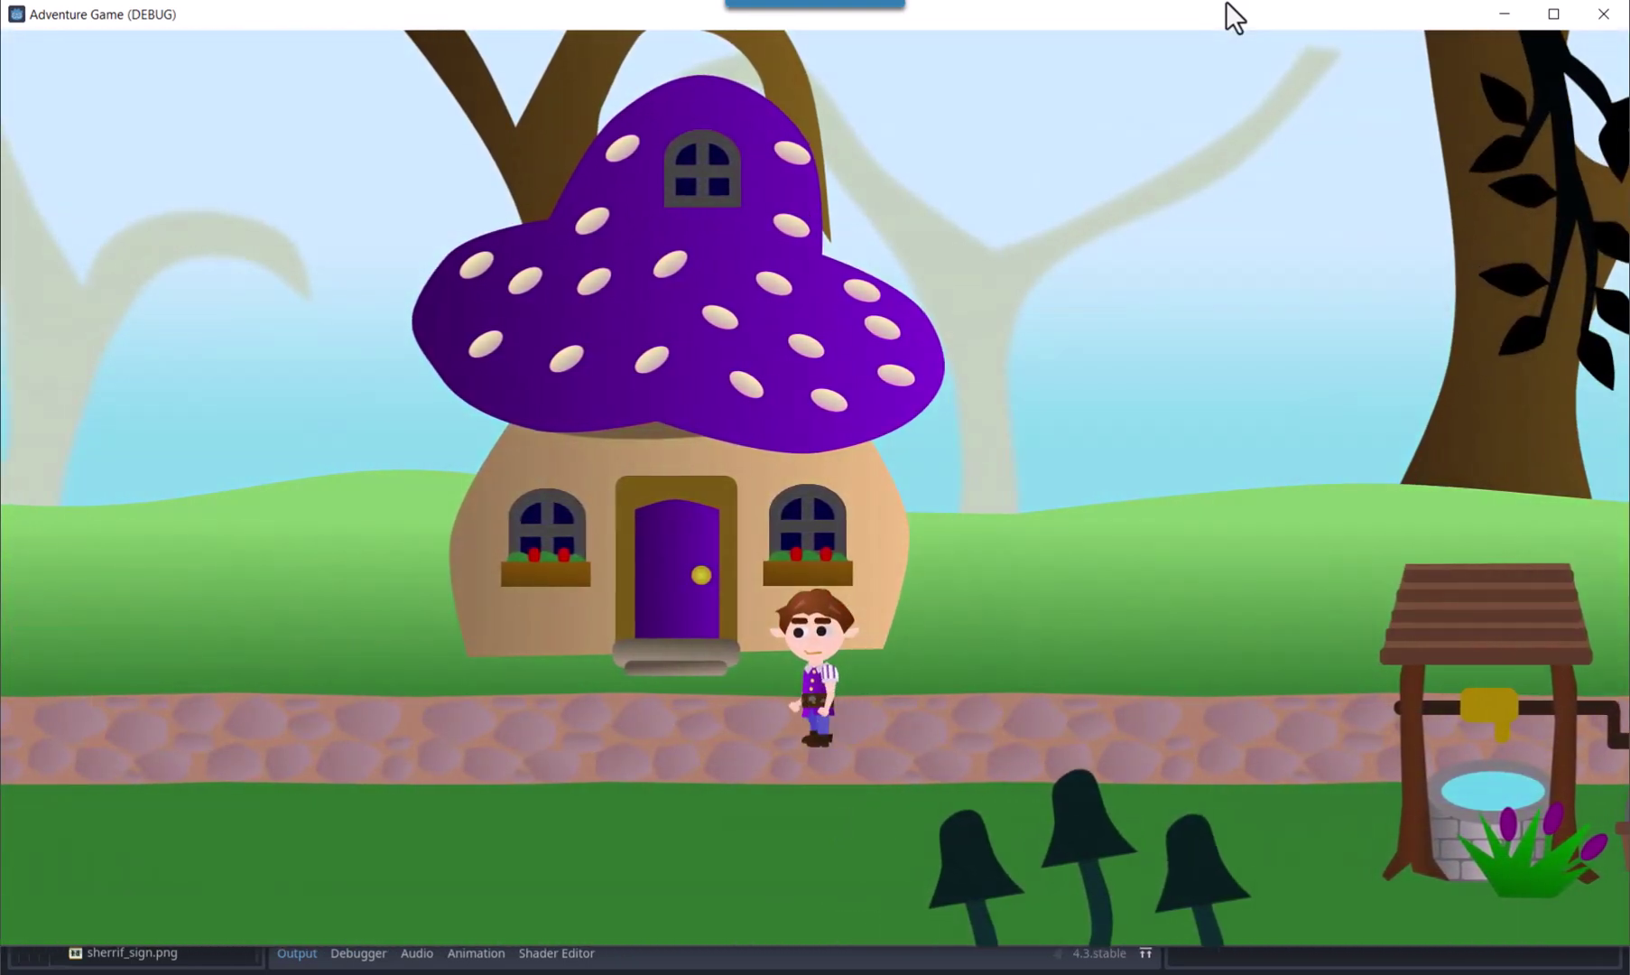
key("Right")
key("Right")
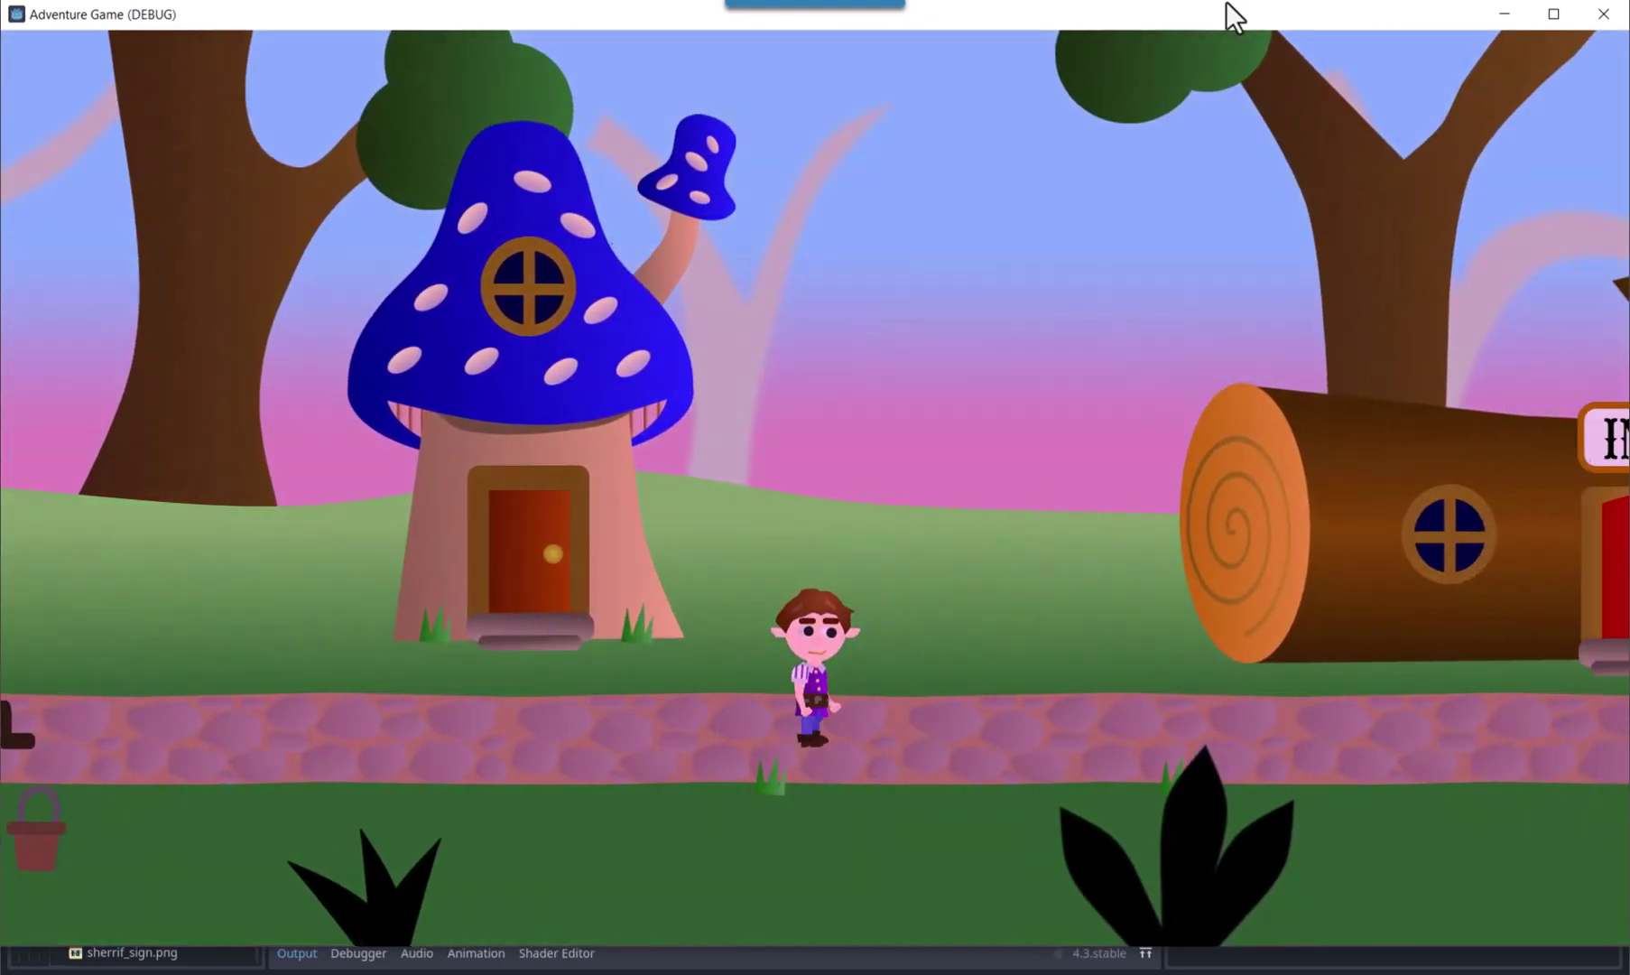
key("Left")
key("Left")
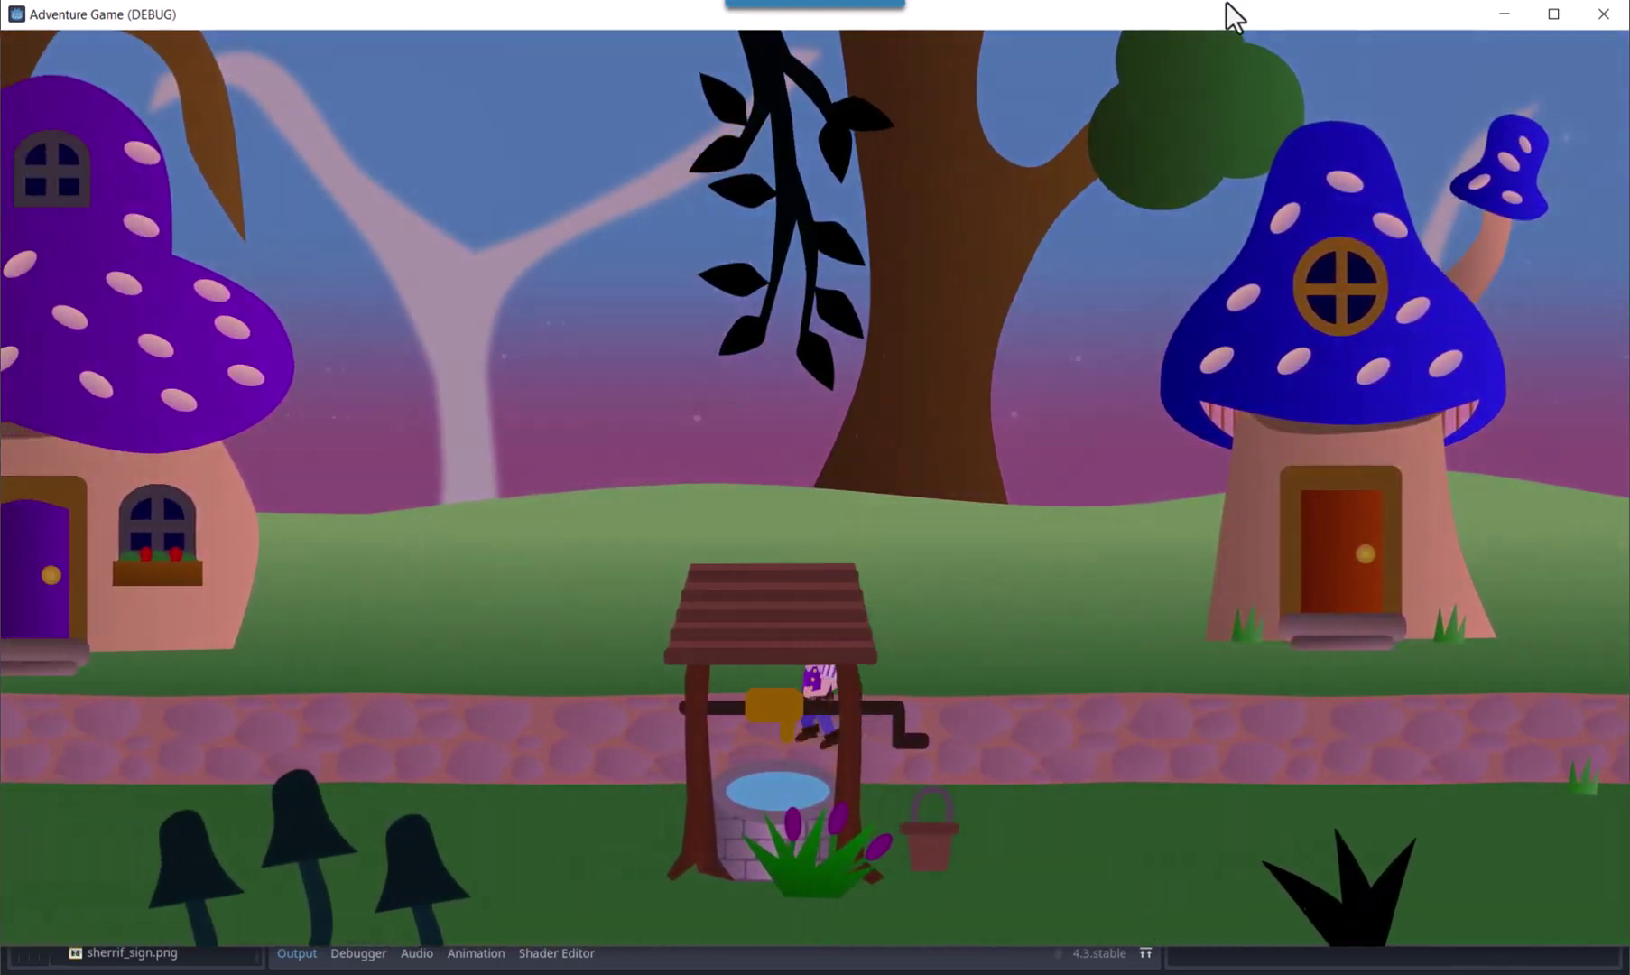
key("Left")
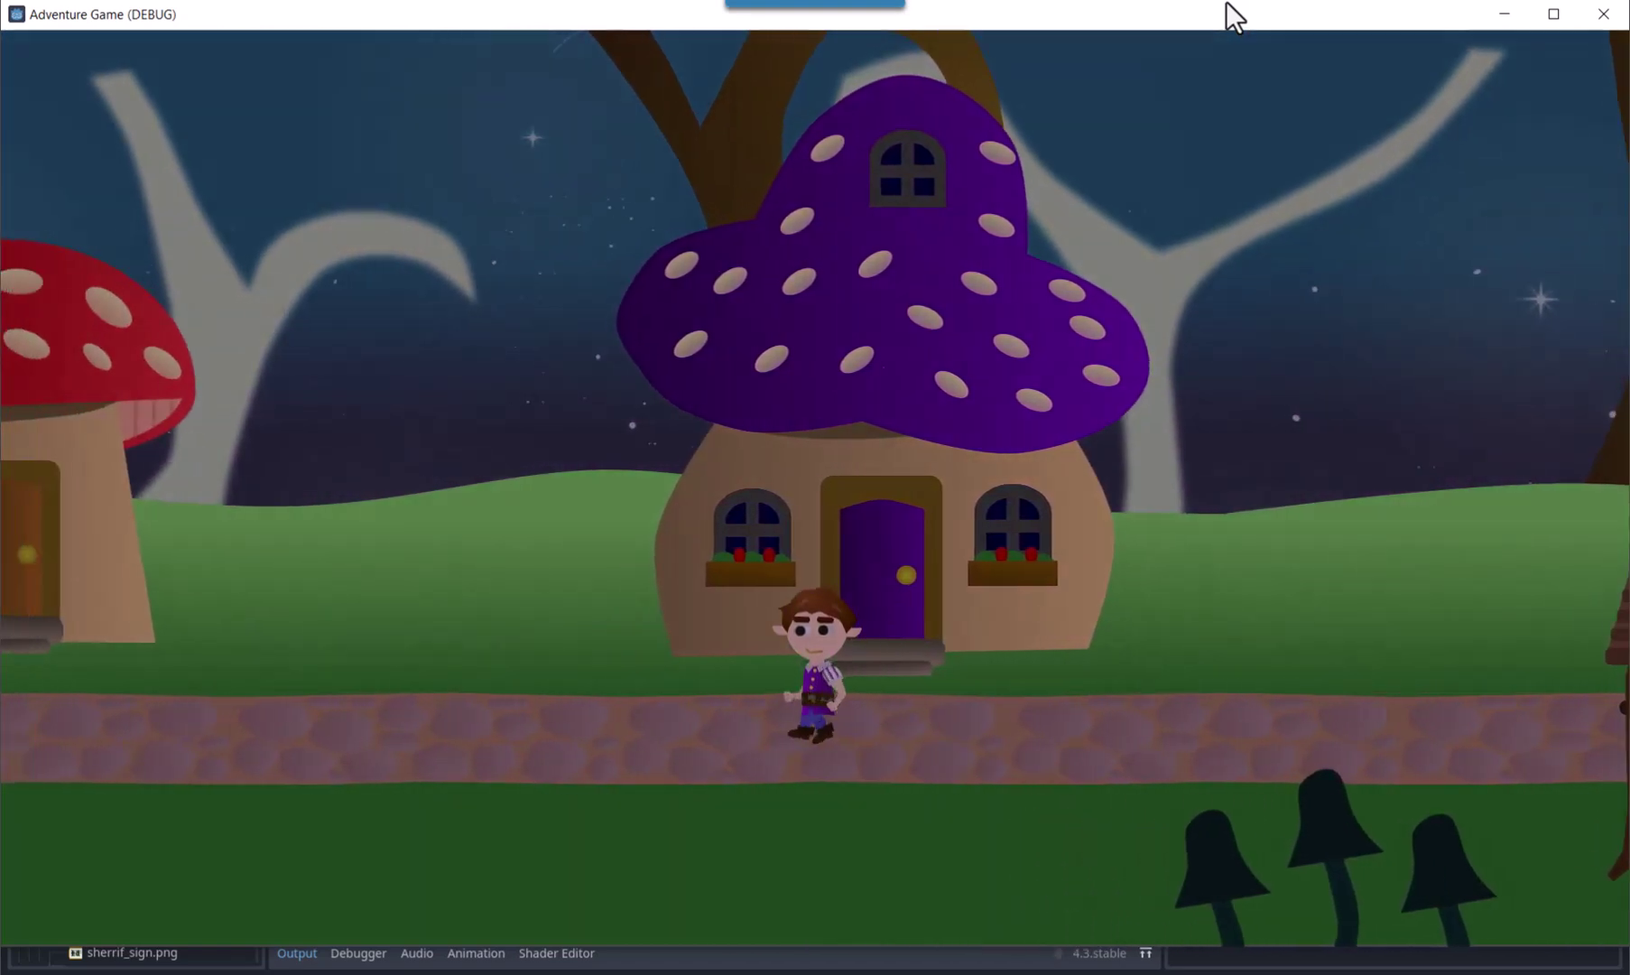
key("Left")
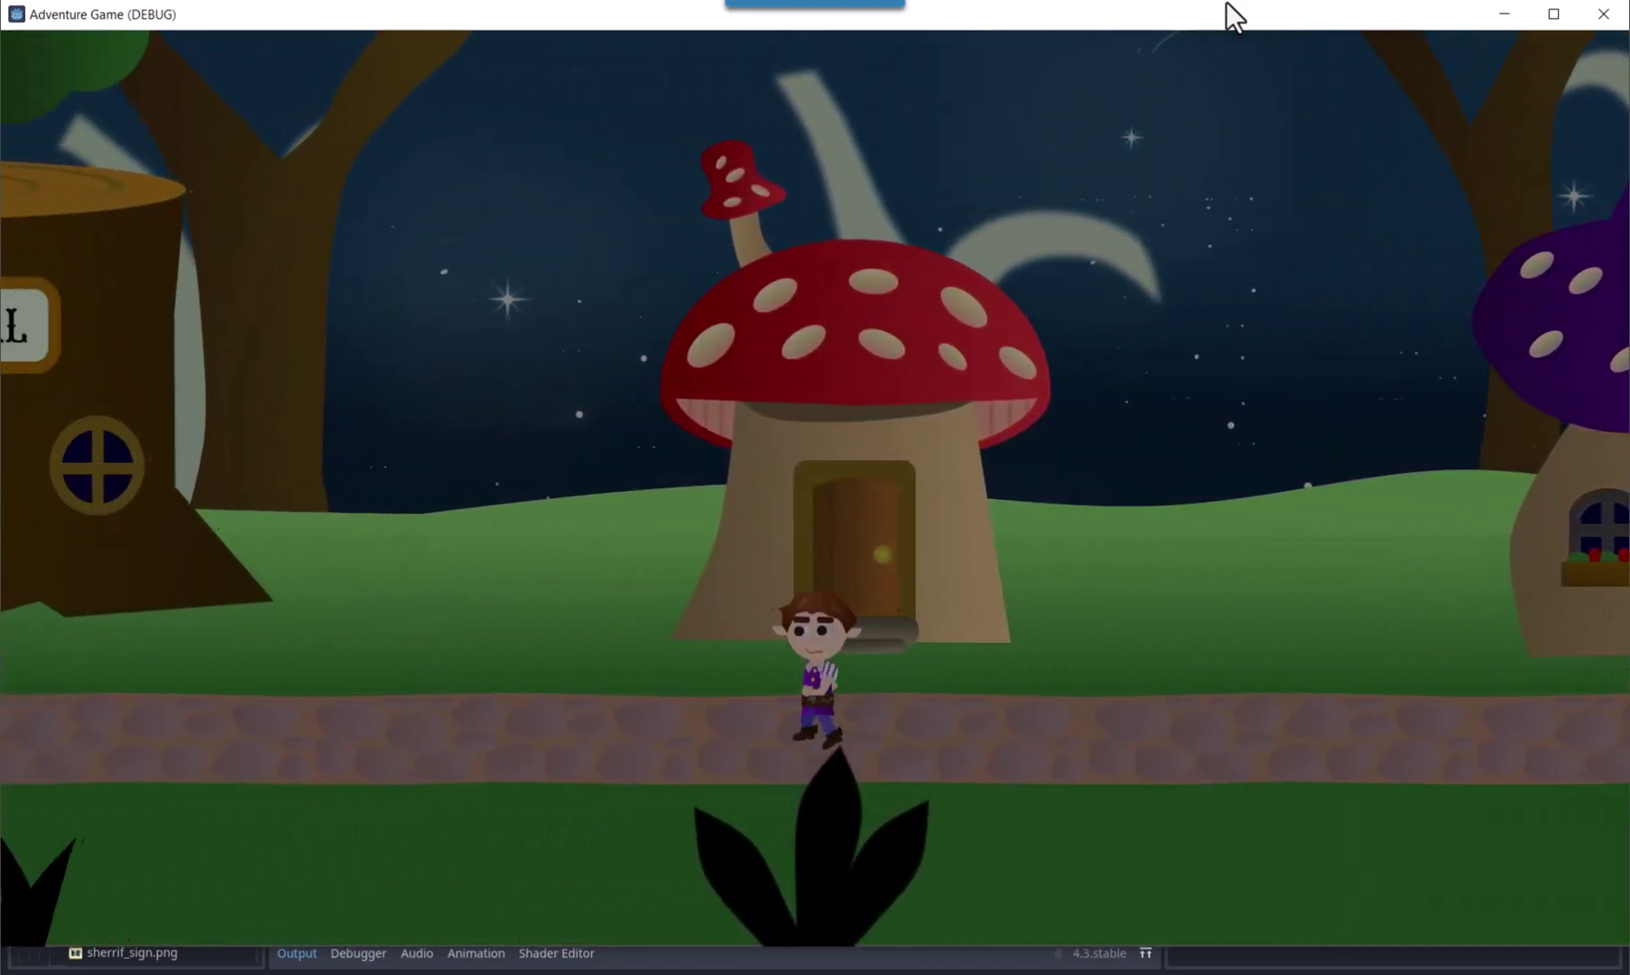
key("Right")
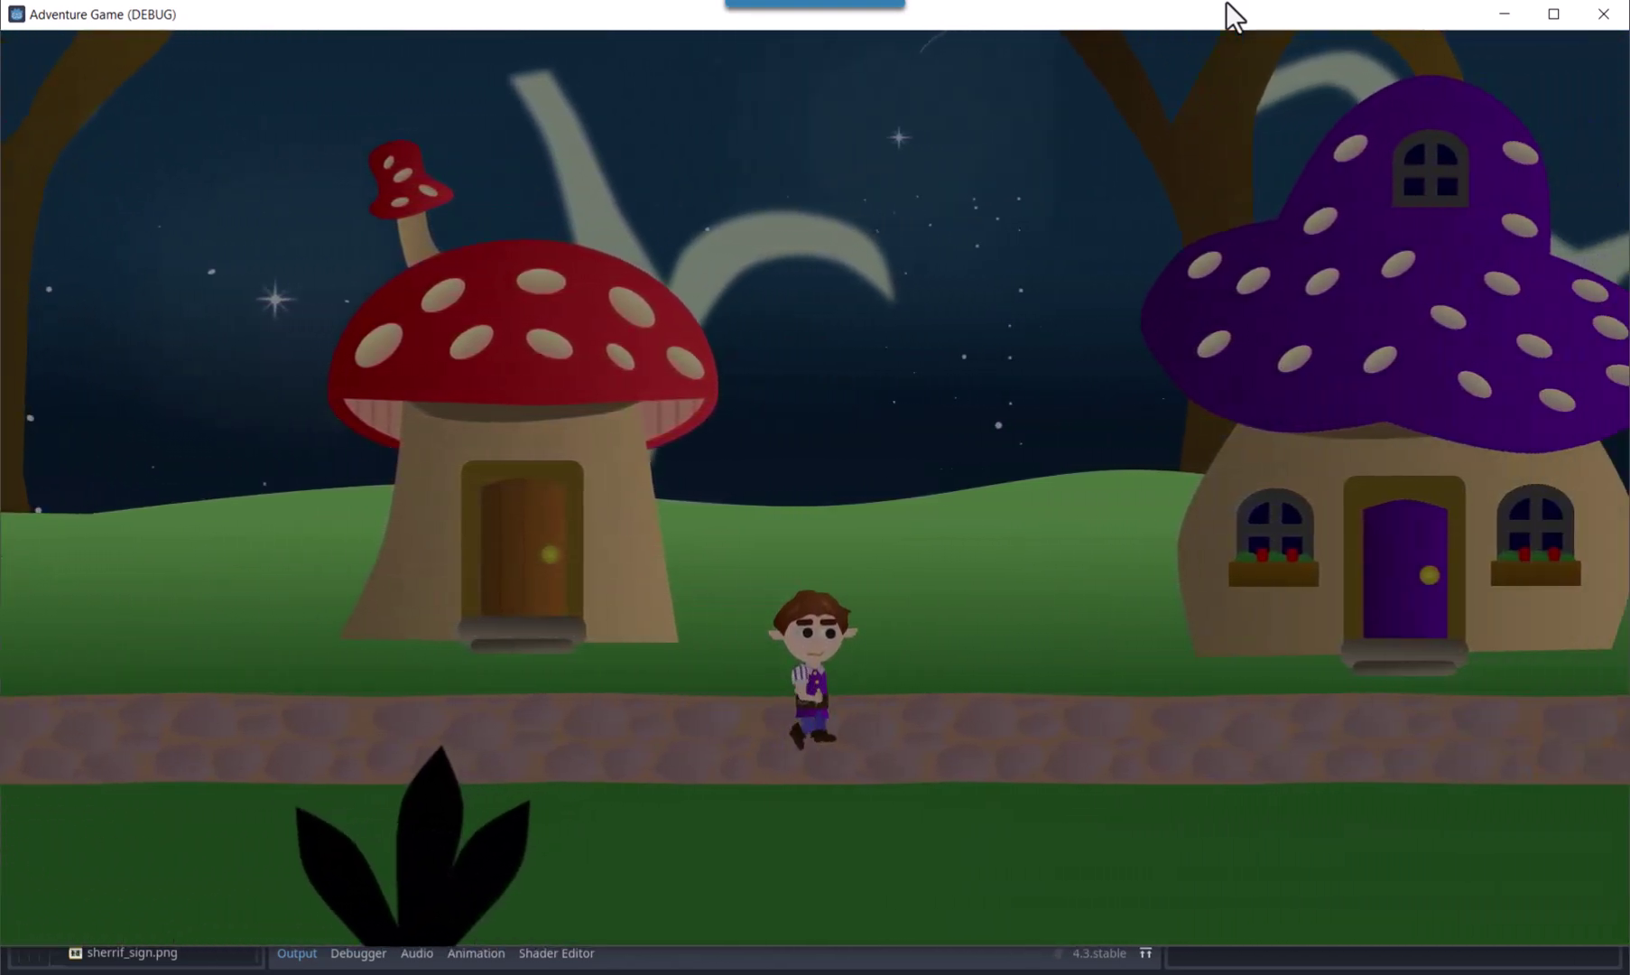
- Start adding a child node under Village, searching 'par' for Parallax2D
right_click(73, 143)
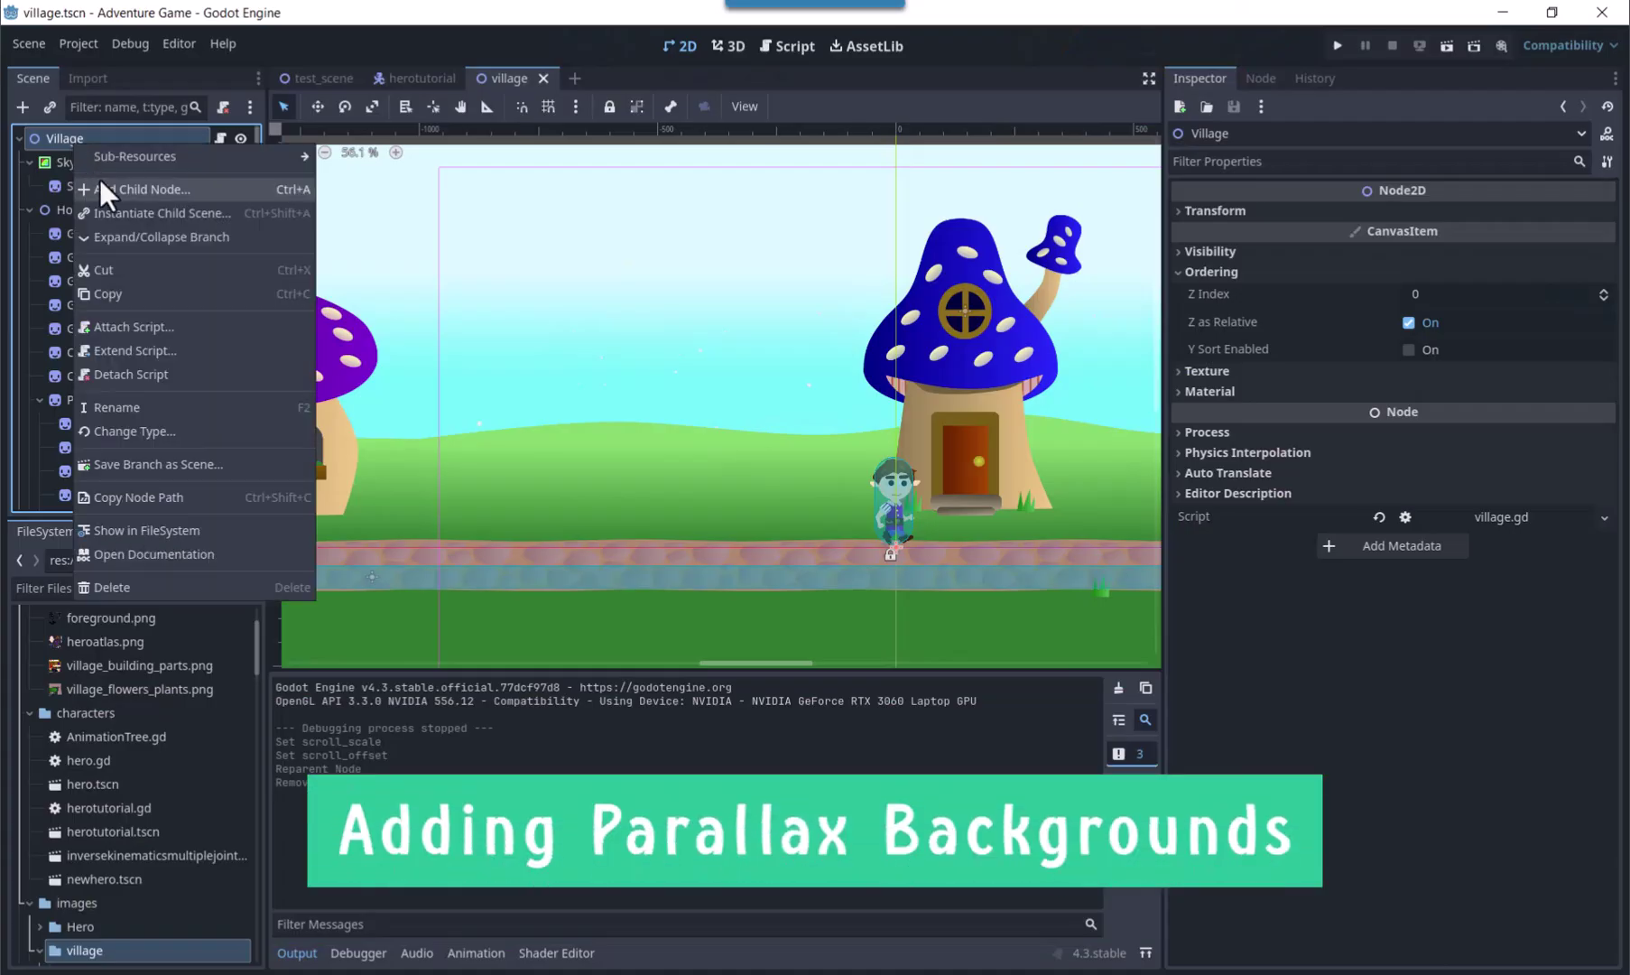
left_click(103, 185)
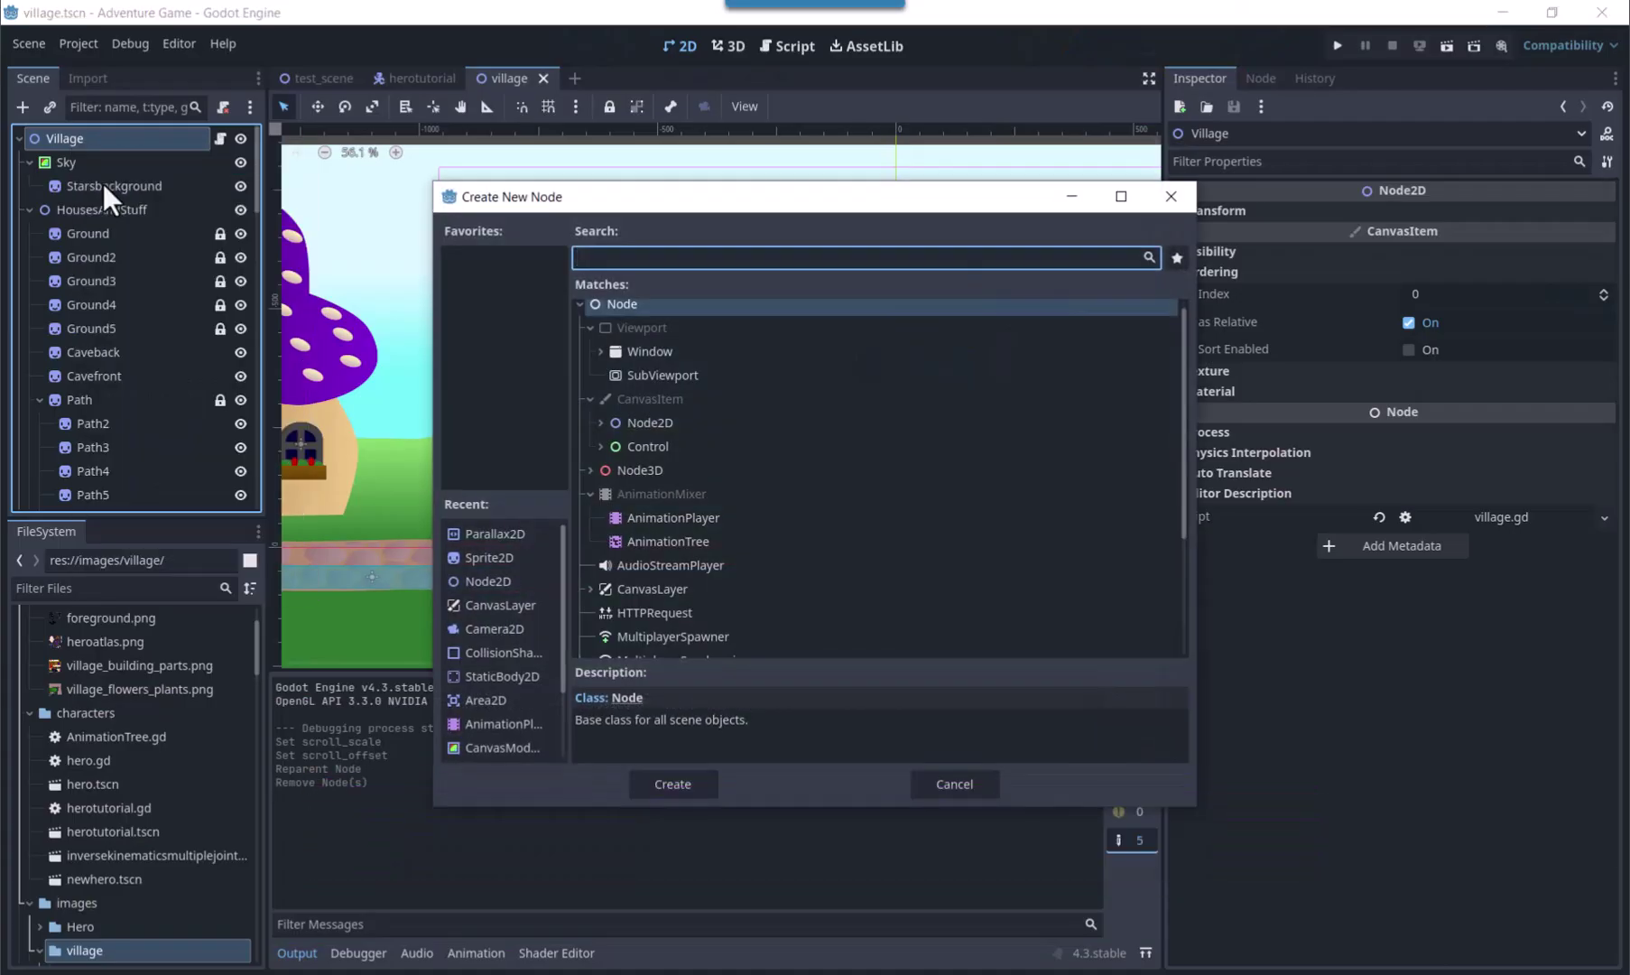
type("par")
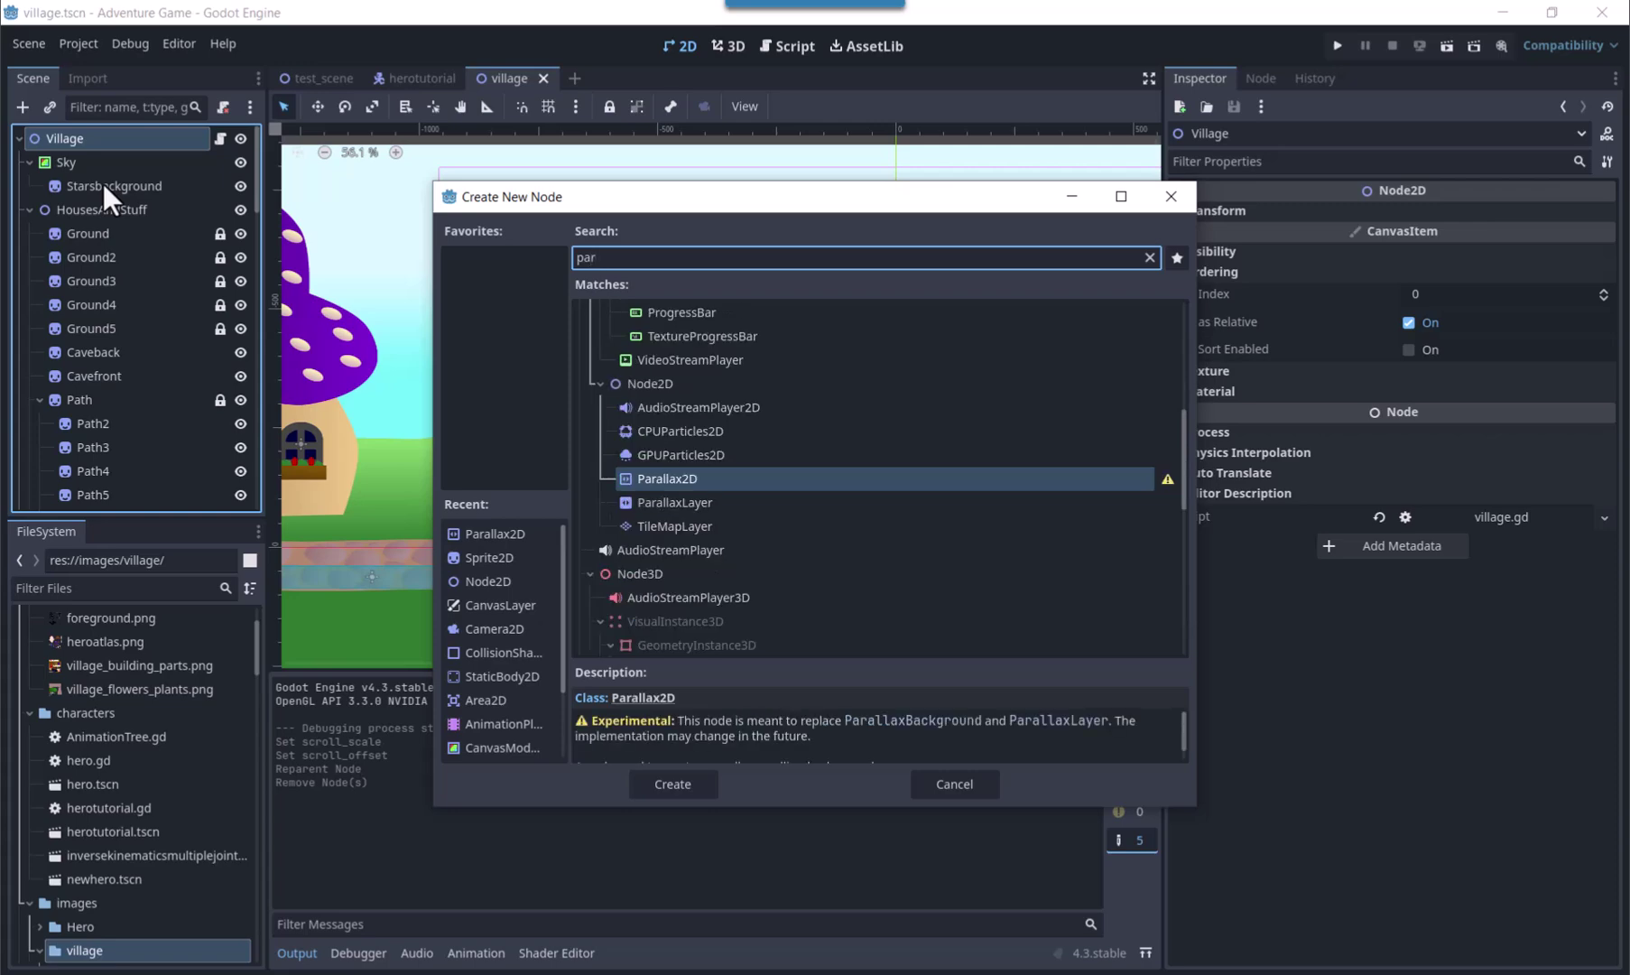
- Create the Parallax2D node and move it up the tree to sit just below Sky
key("Return")
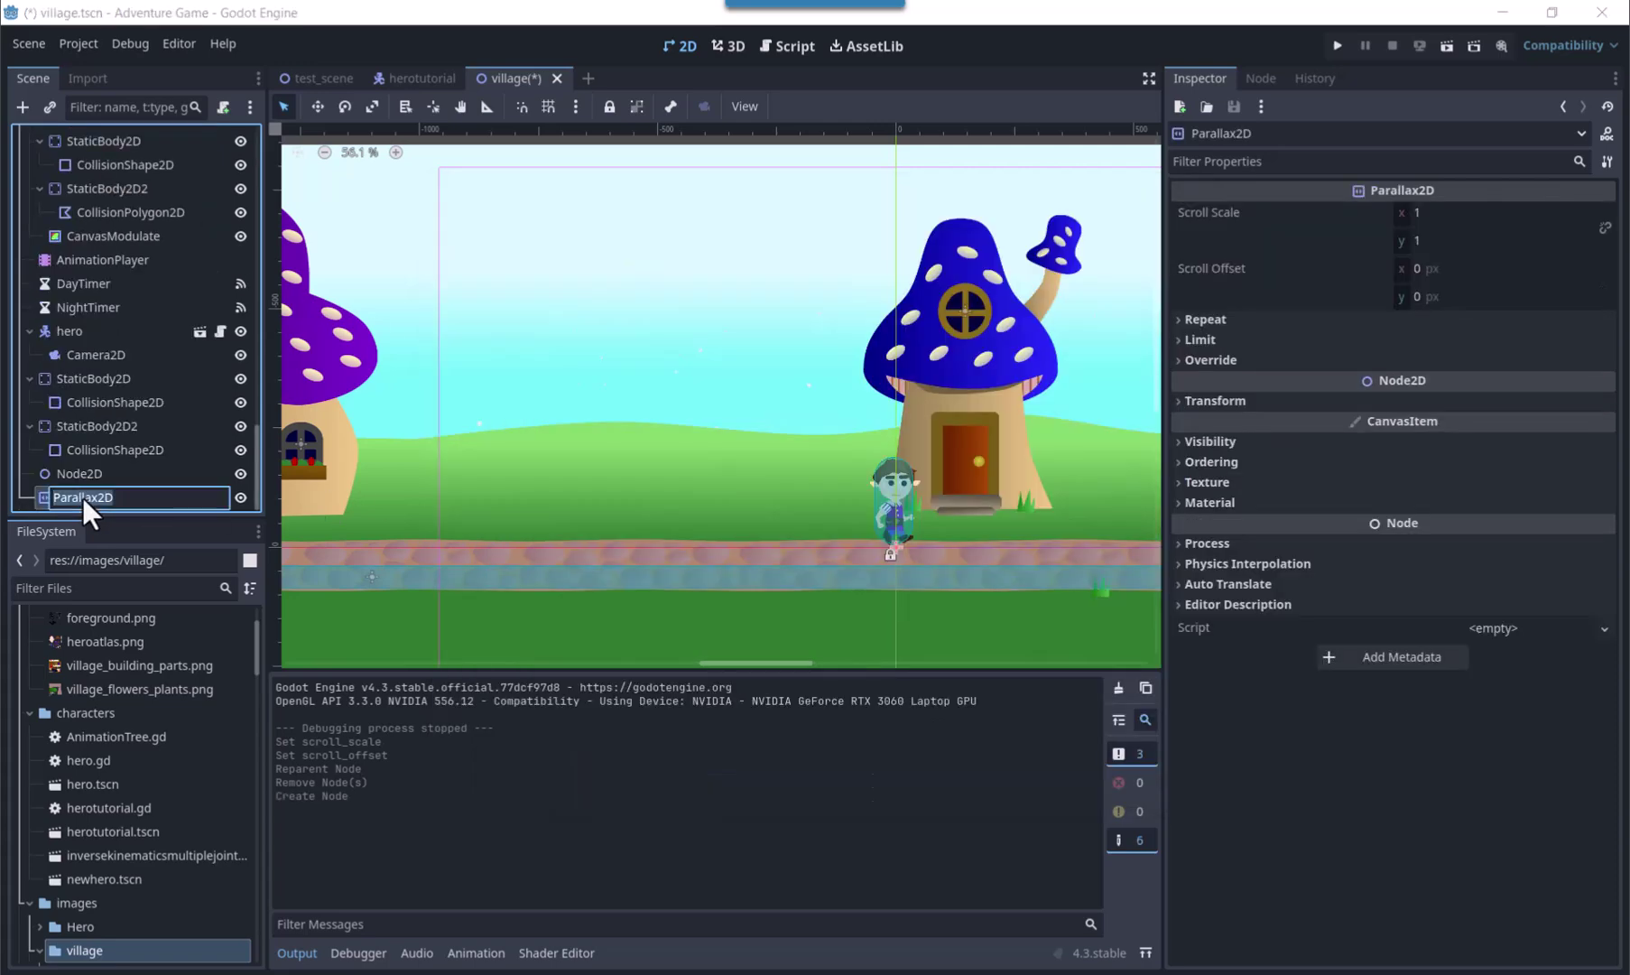
right_click(39, 496)
left_click(86, 687)
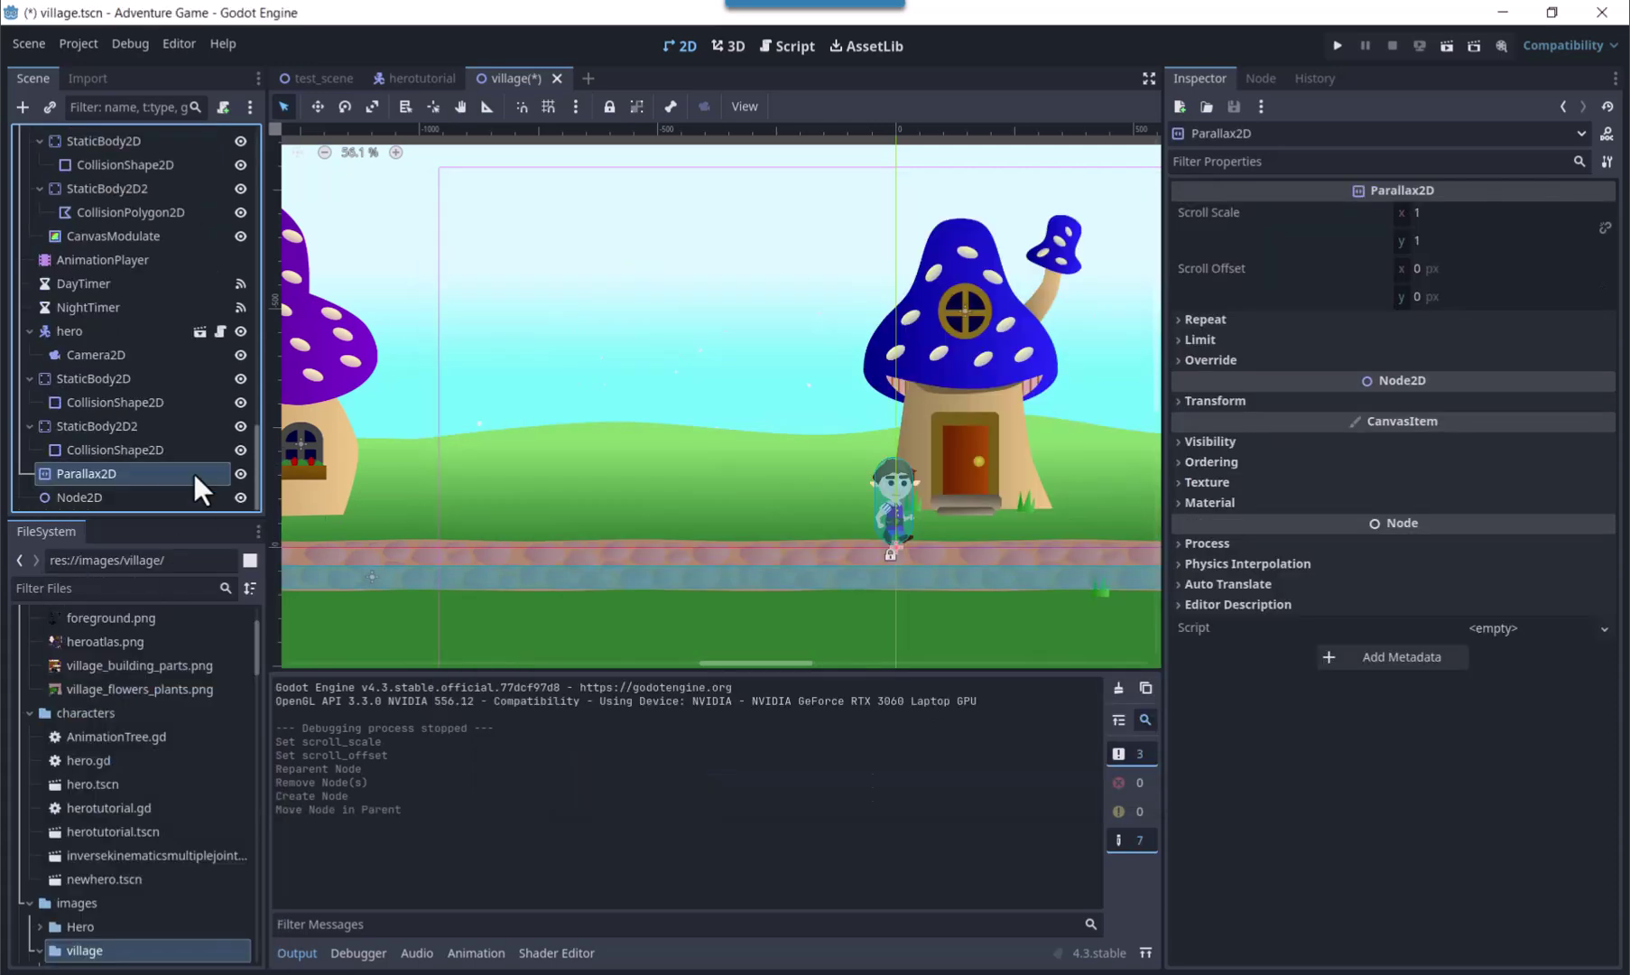
key("Up")
key("ctrl+Up")
key("ctrl+Up")
key("ctrl+Up")
key("ctrl+Up")
key("ctrl+Up")
key("ctrl+Up")
key("ctrl+Up")
key("ctrl+Up")
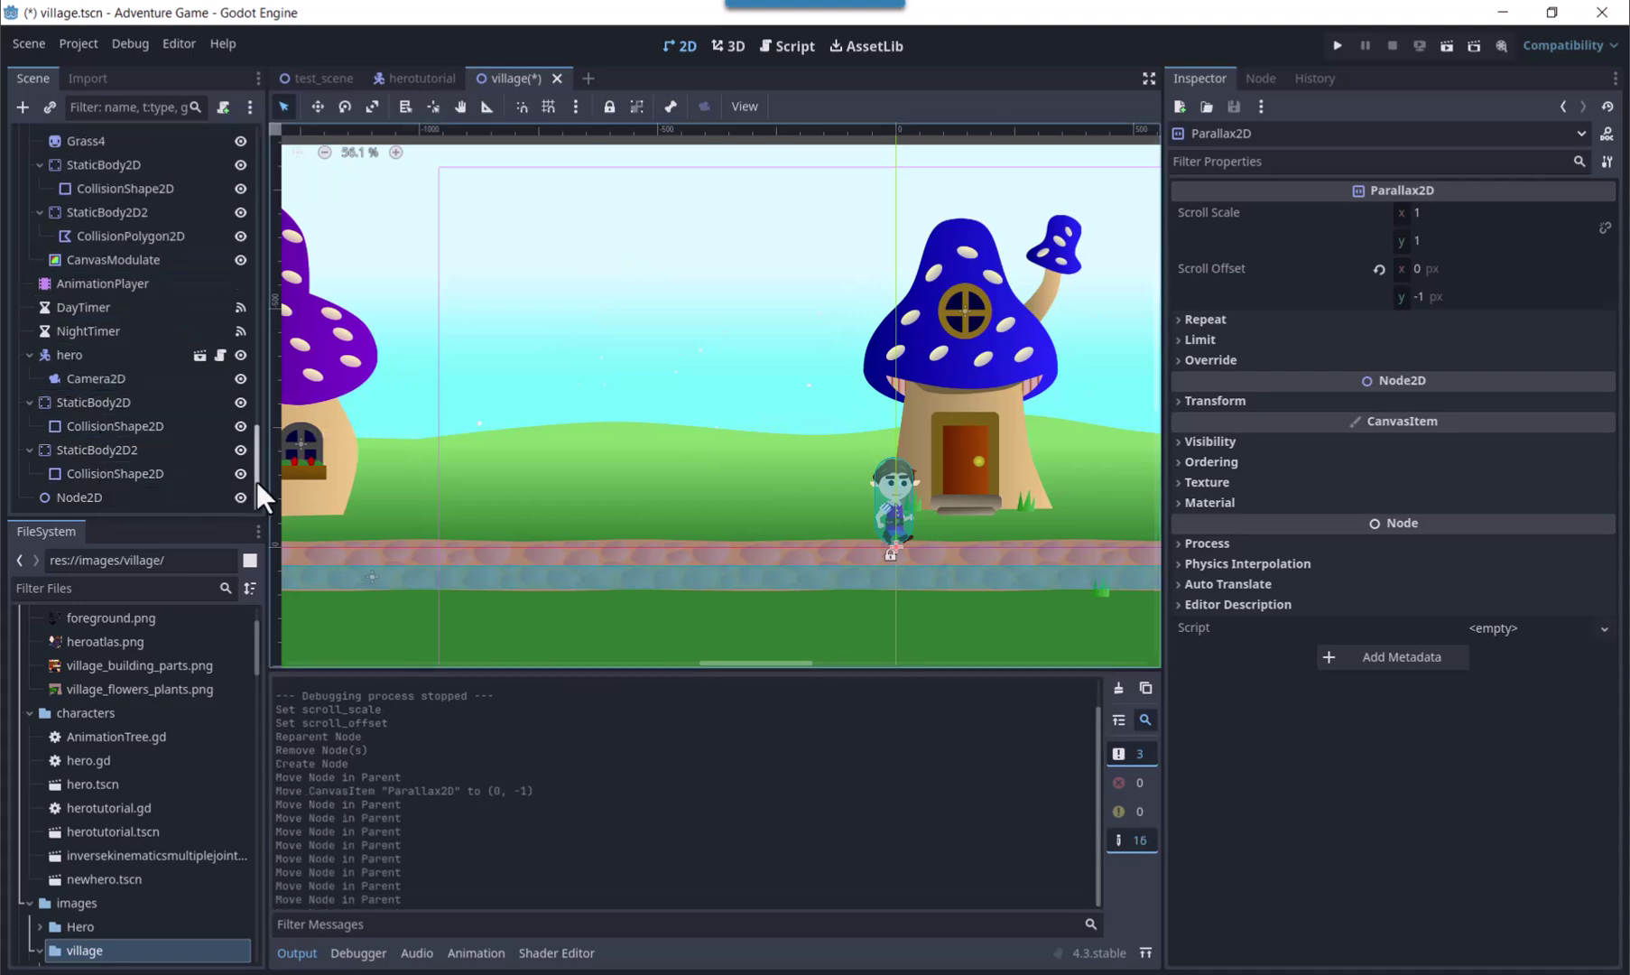
left_click_drag(257, 481, 250, 116)
key("Down")
key("Down")
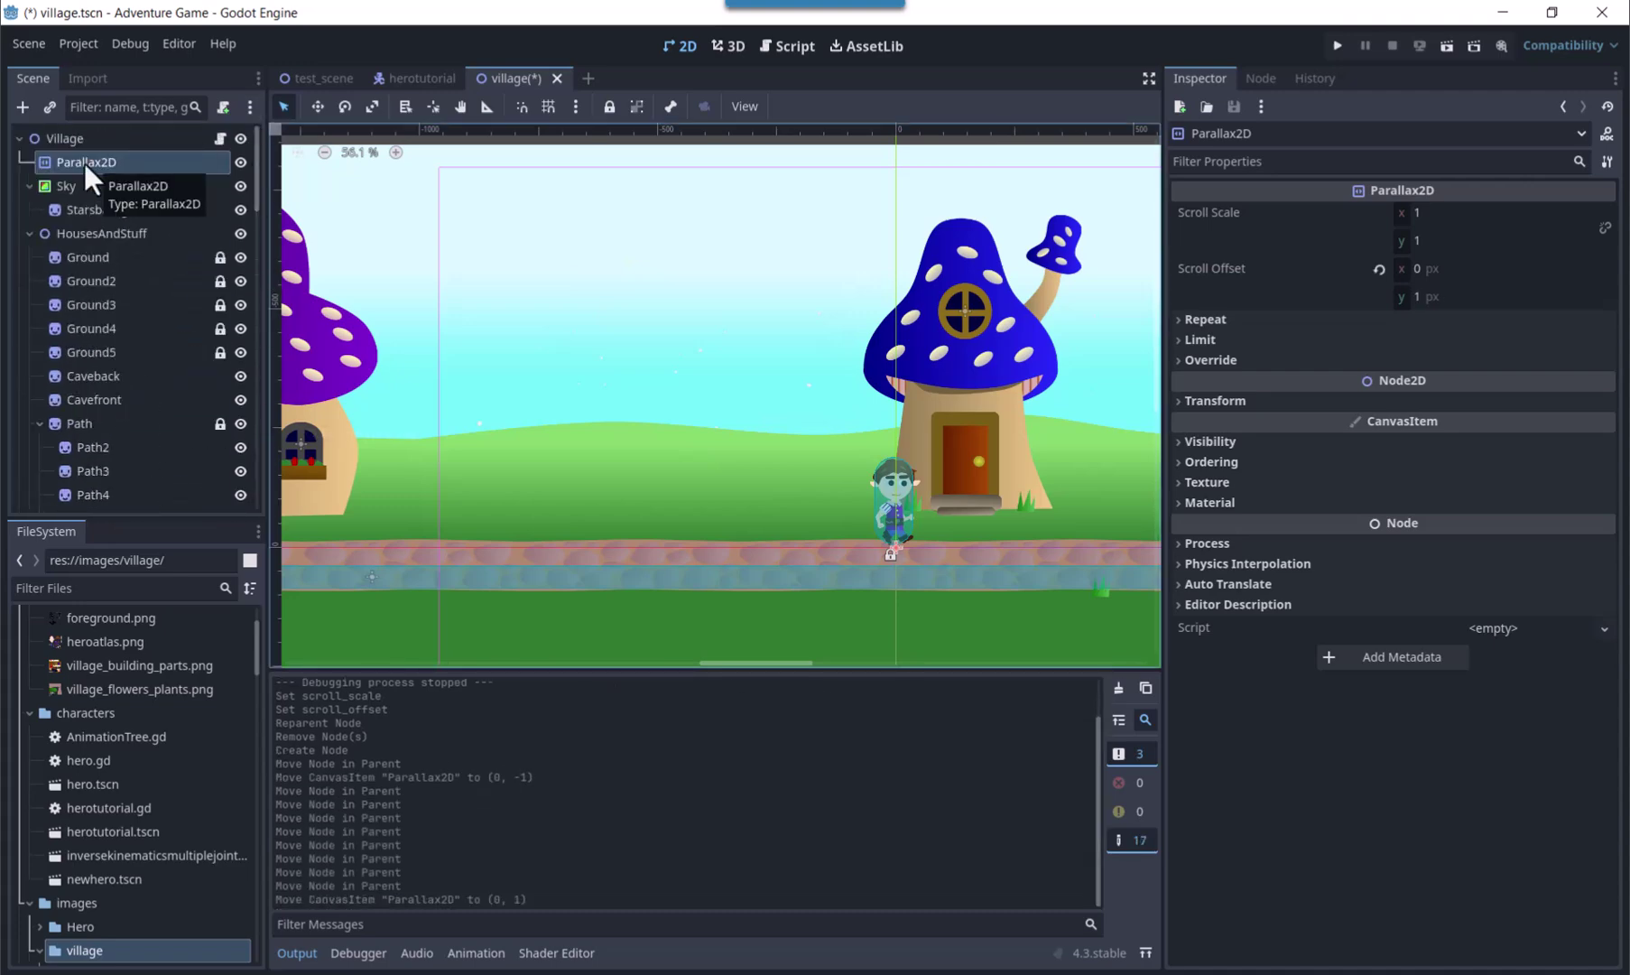
key("ctrl+Down")
- Rename the node StarParallax and make Starsbackground its child
double_click(69, 211)
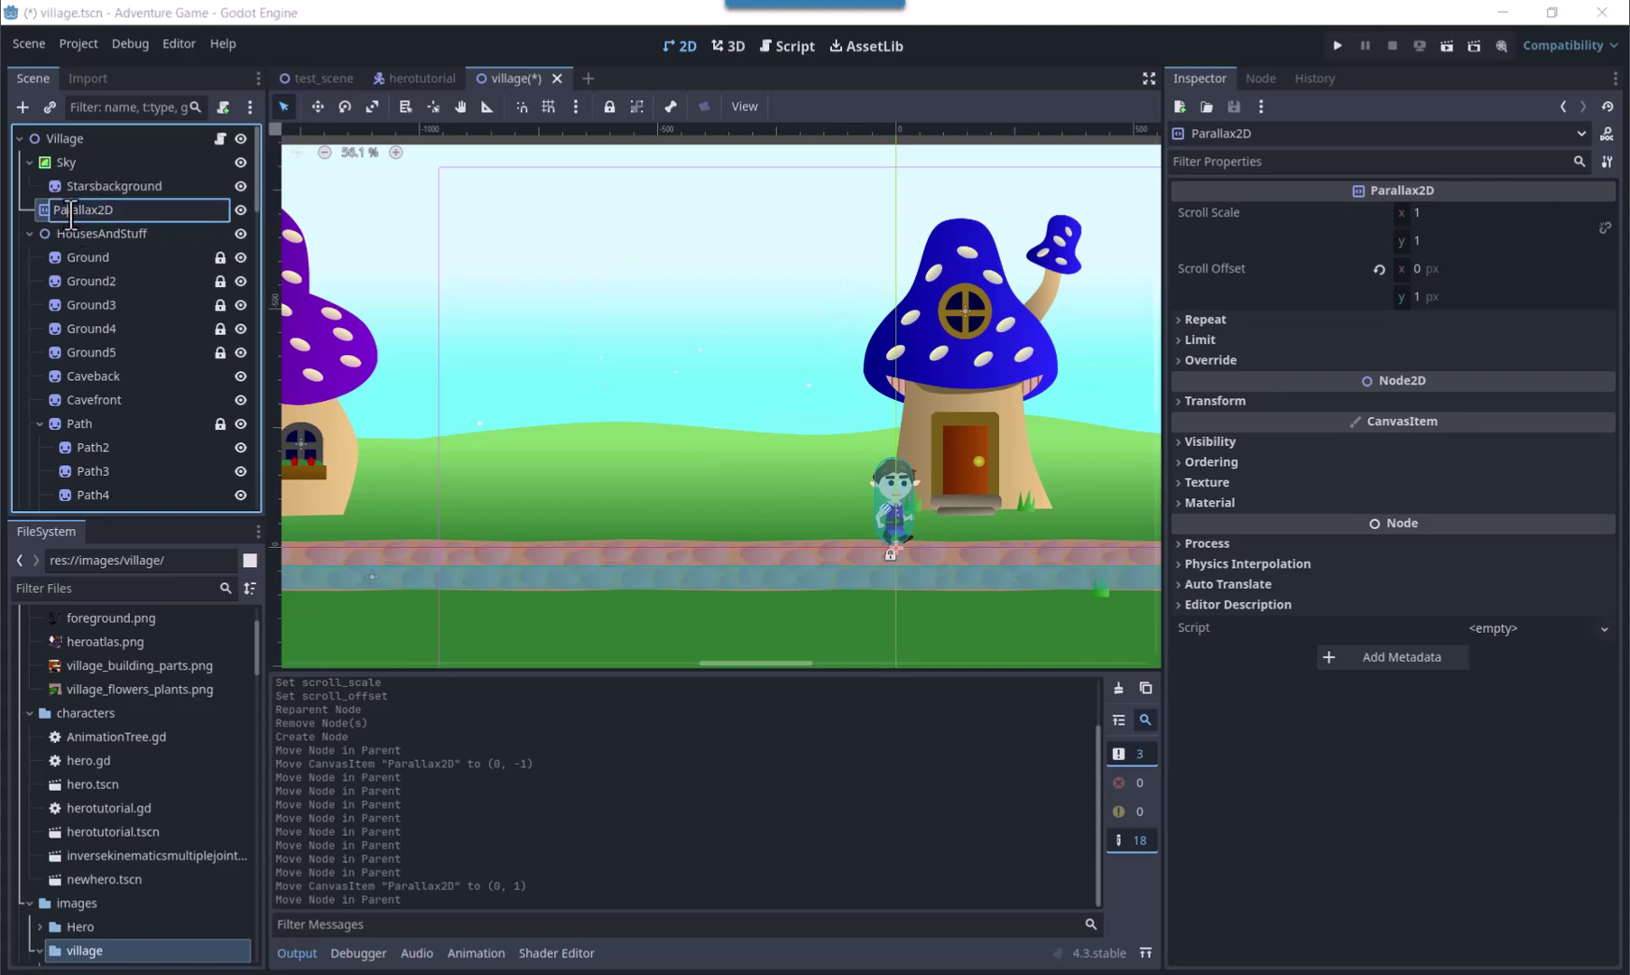
key("BackSpace")
key("BackSpace")
type("Star")
key("Return")
left_click(90, 186)
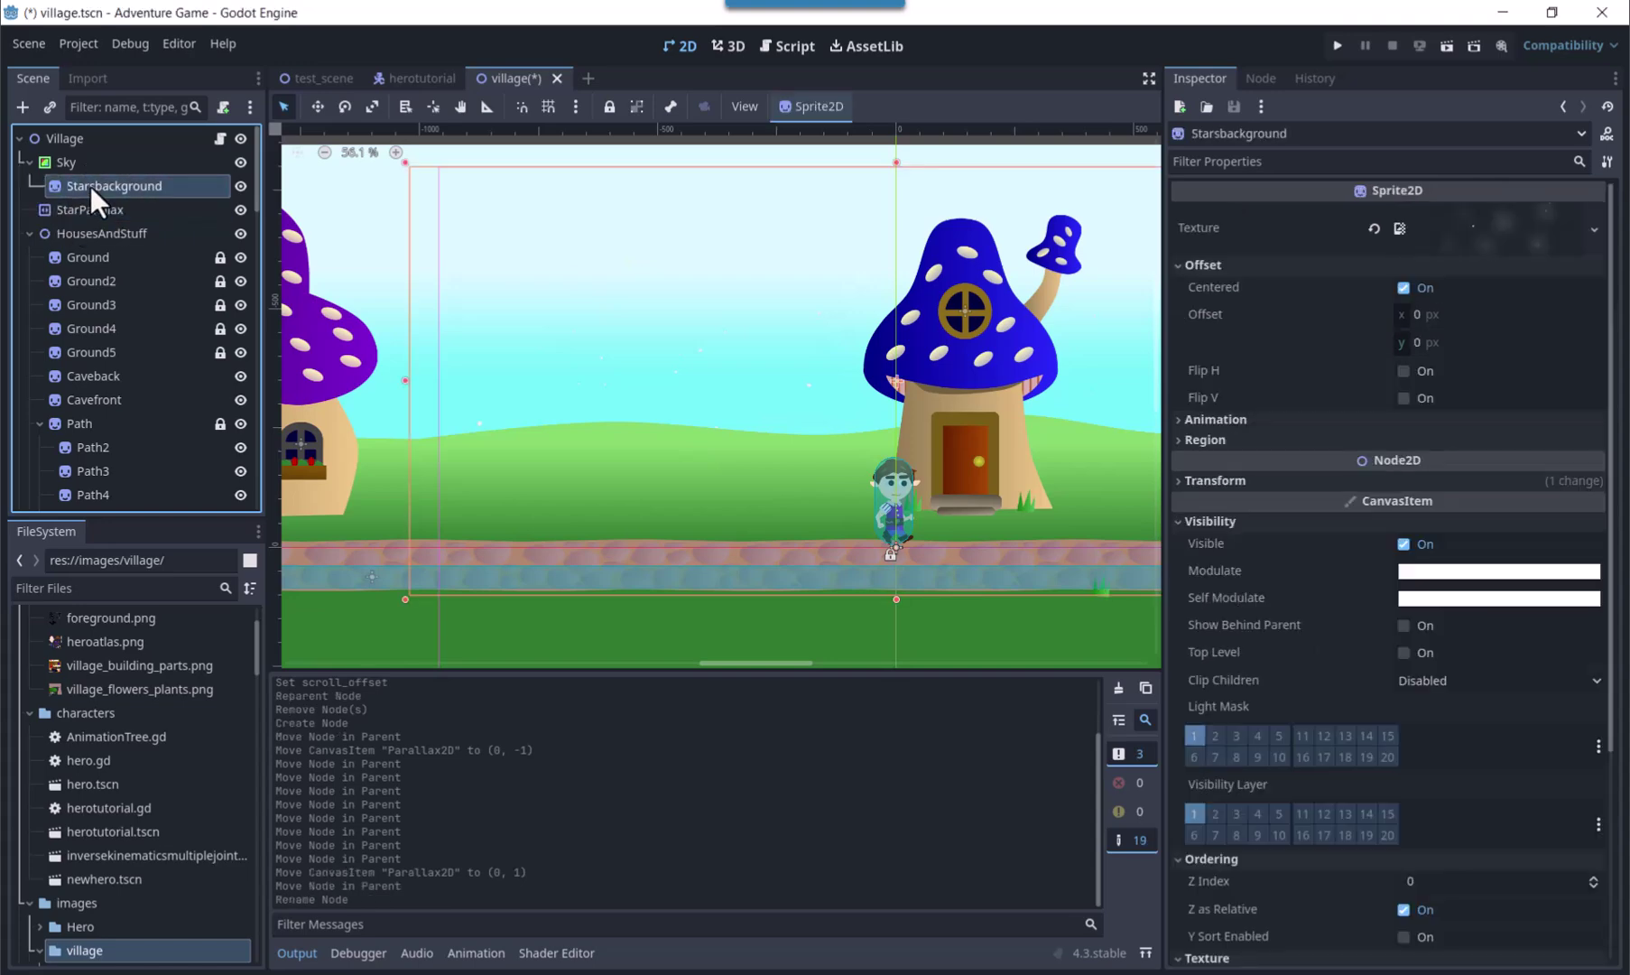
left_click_drag(90, 186, 91, 210)
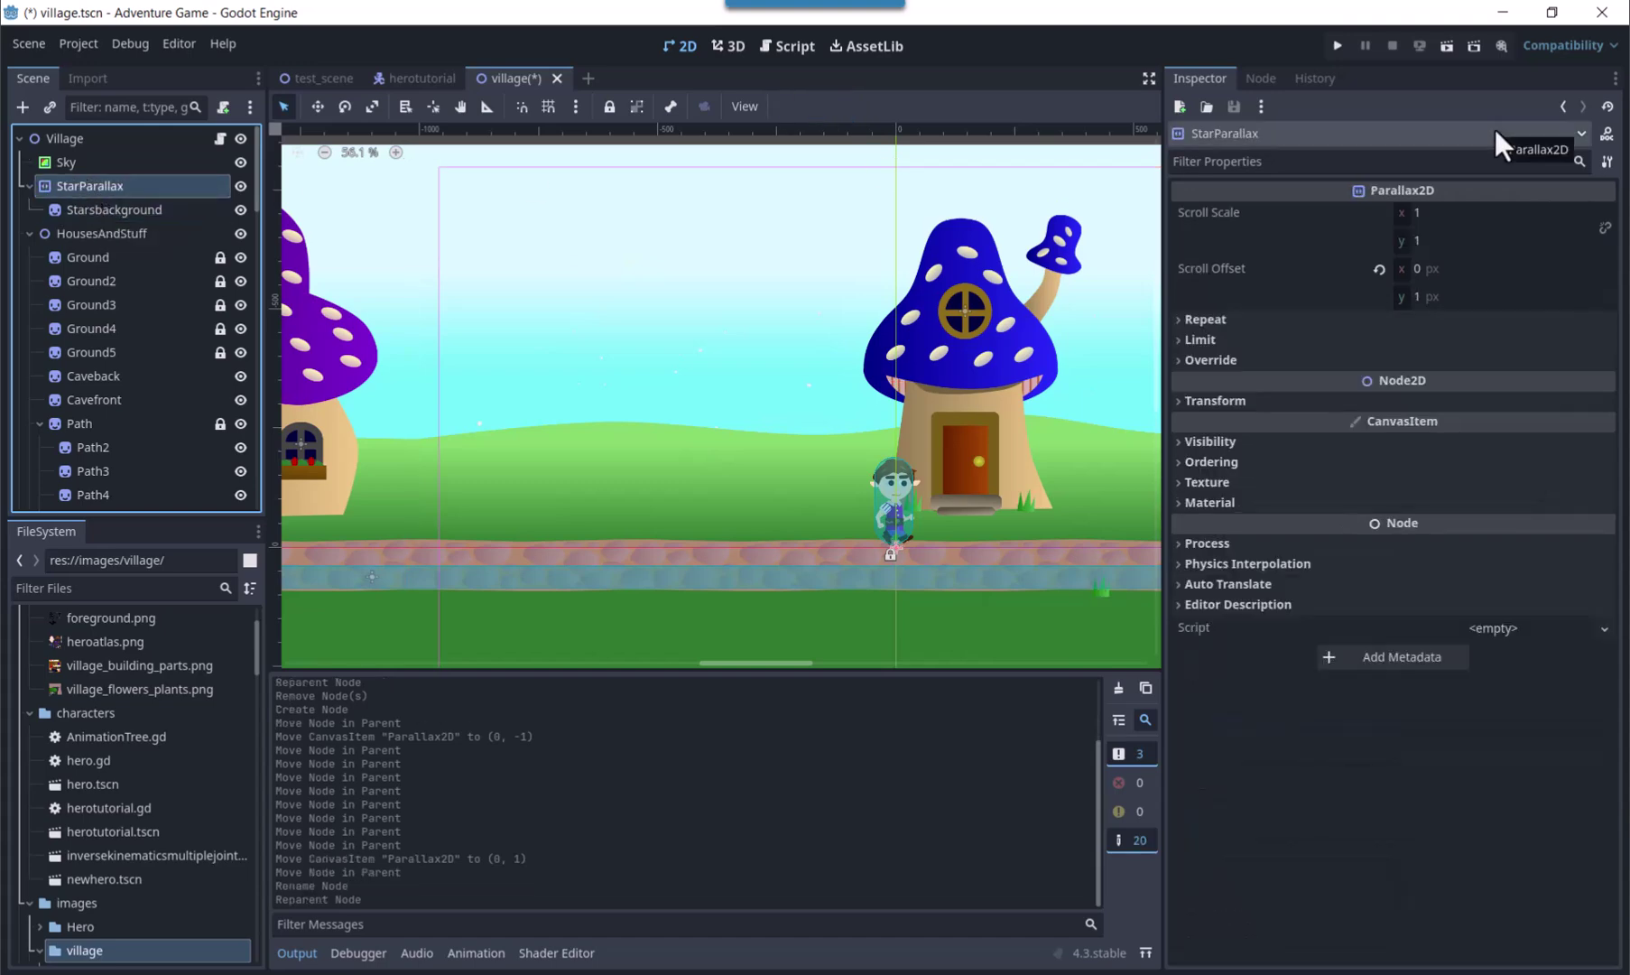
- Set StarParallax's scroll scale to 0.7 by 1 and test-run the scene
left_click(1401, 318)
left_click(1418, 212)
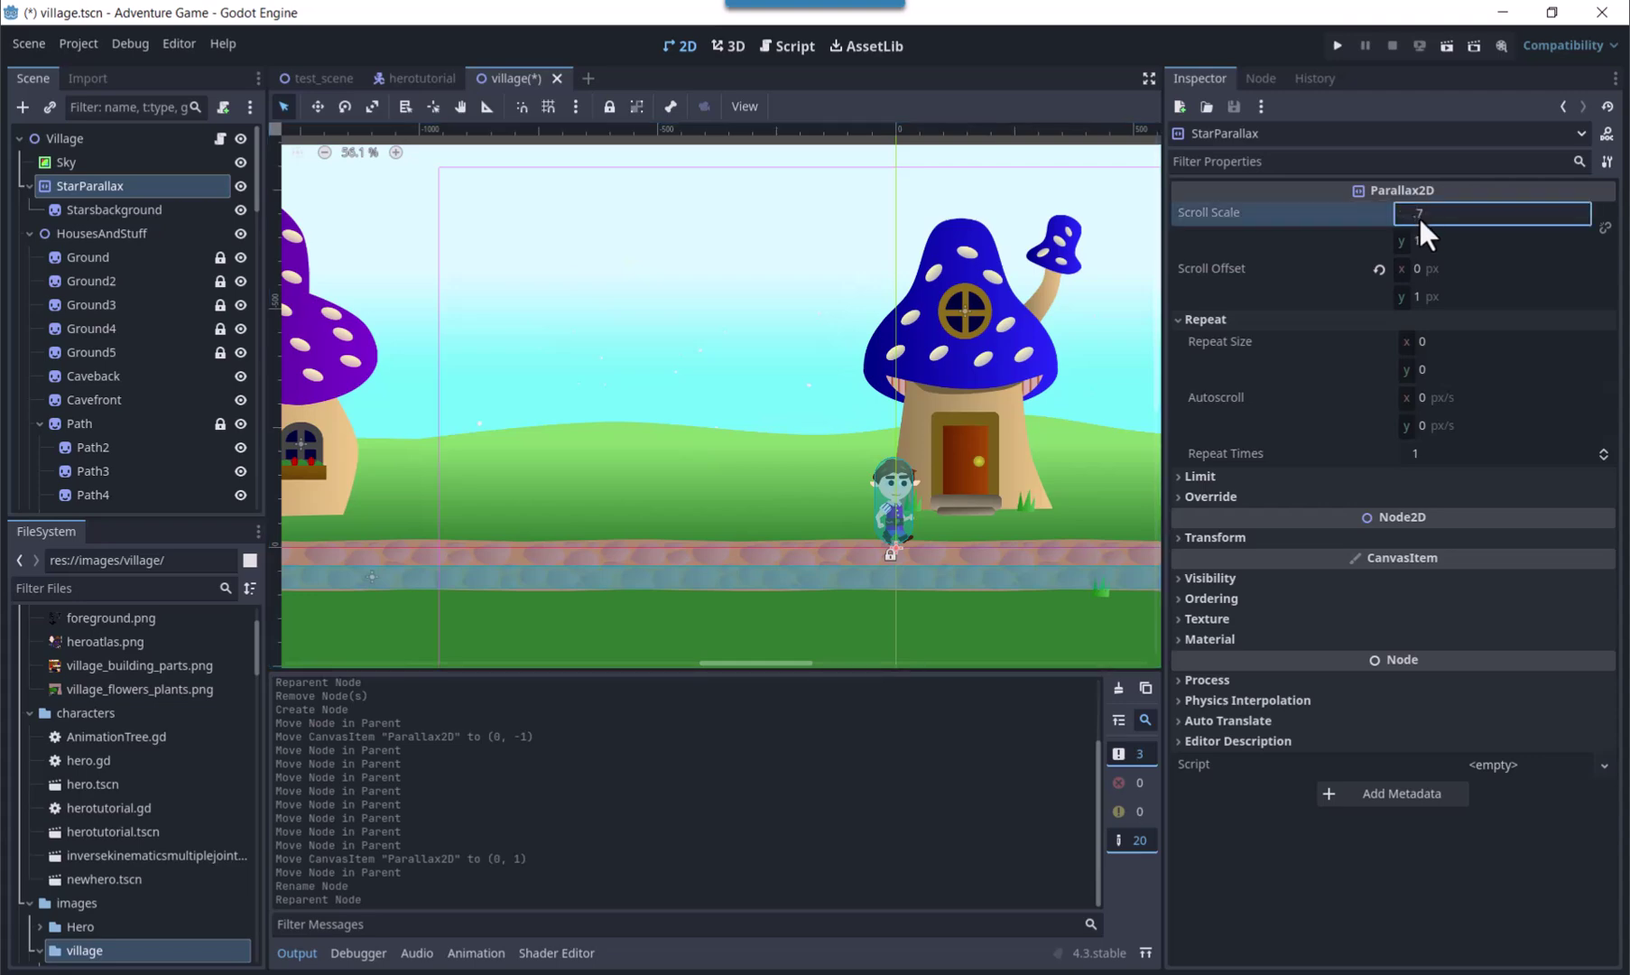
left_click(1423, 239)
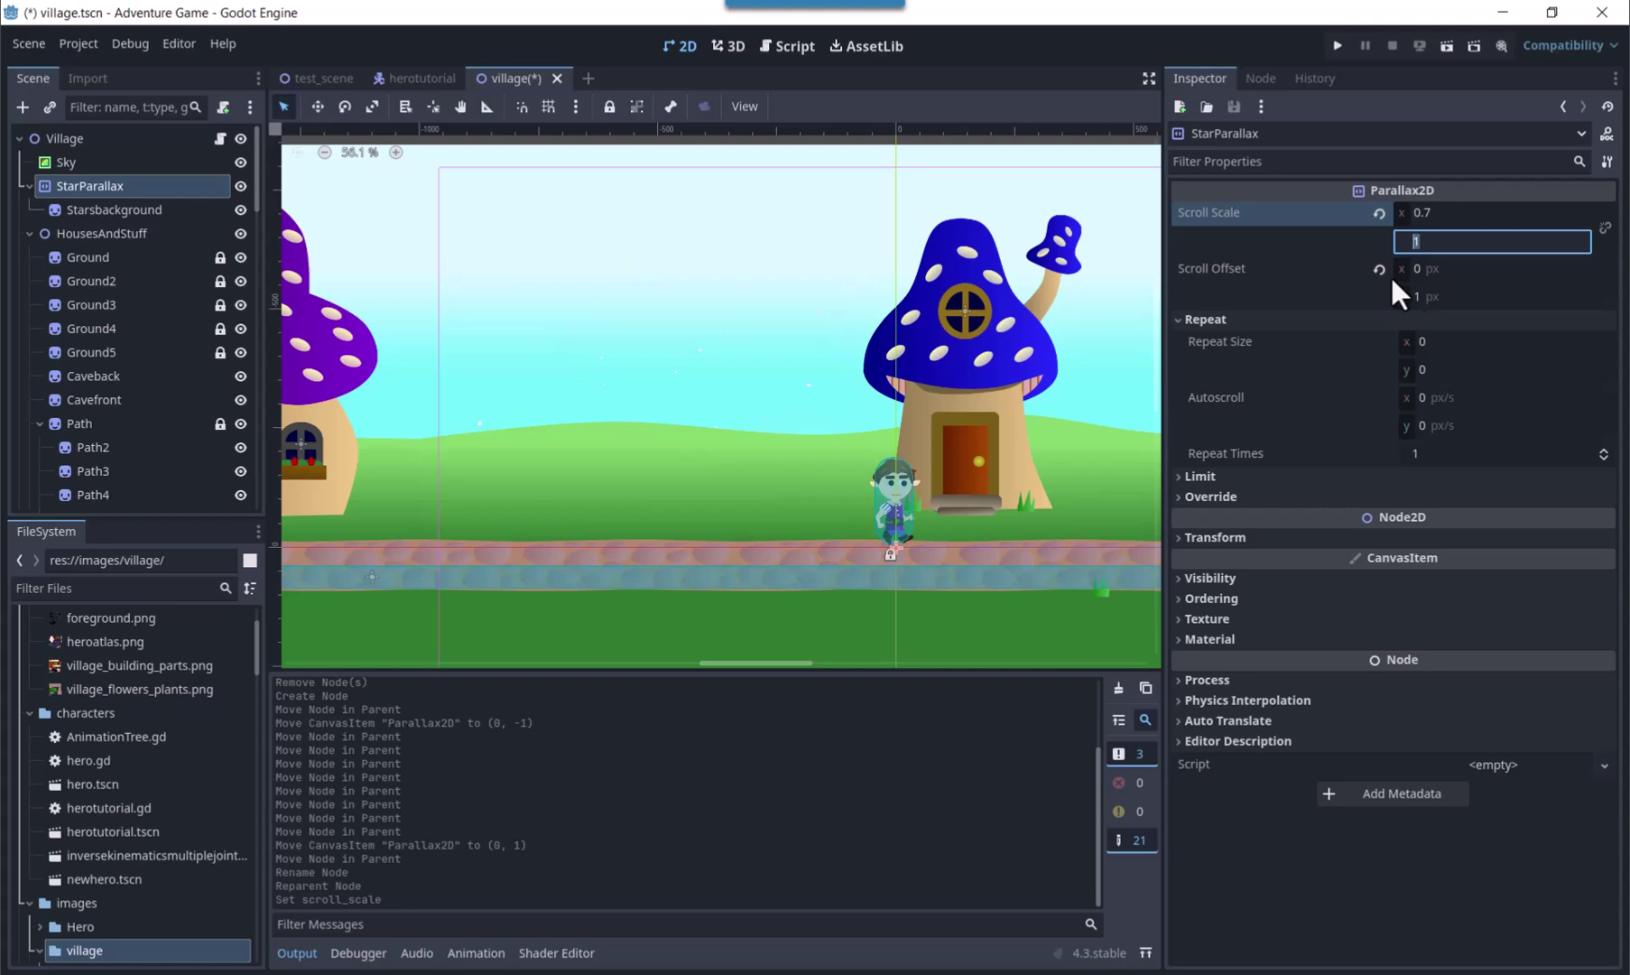
key("Return")
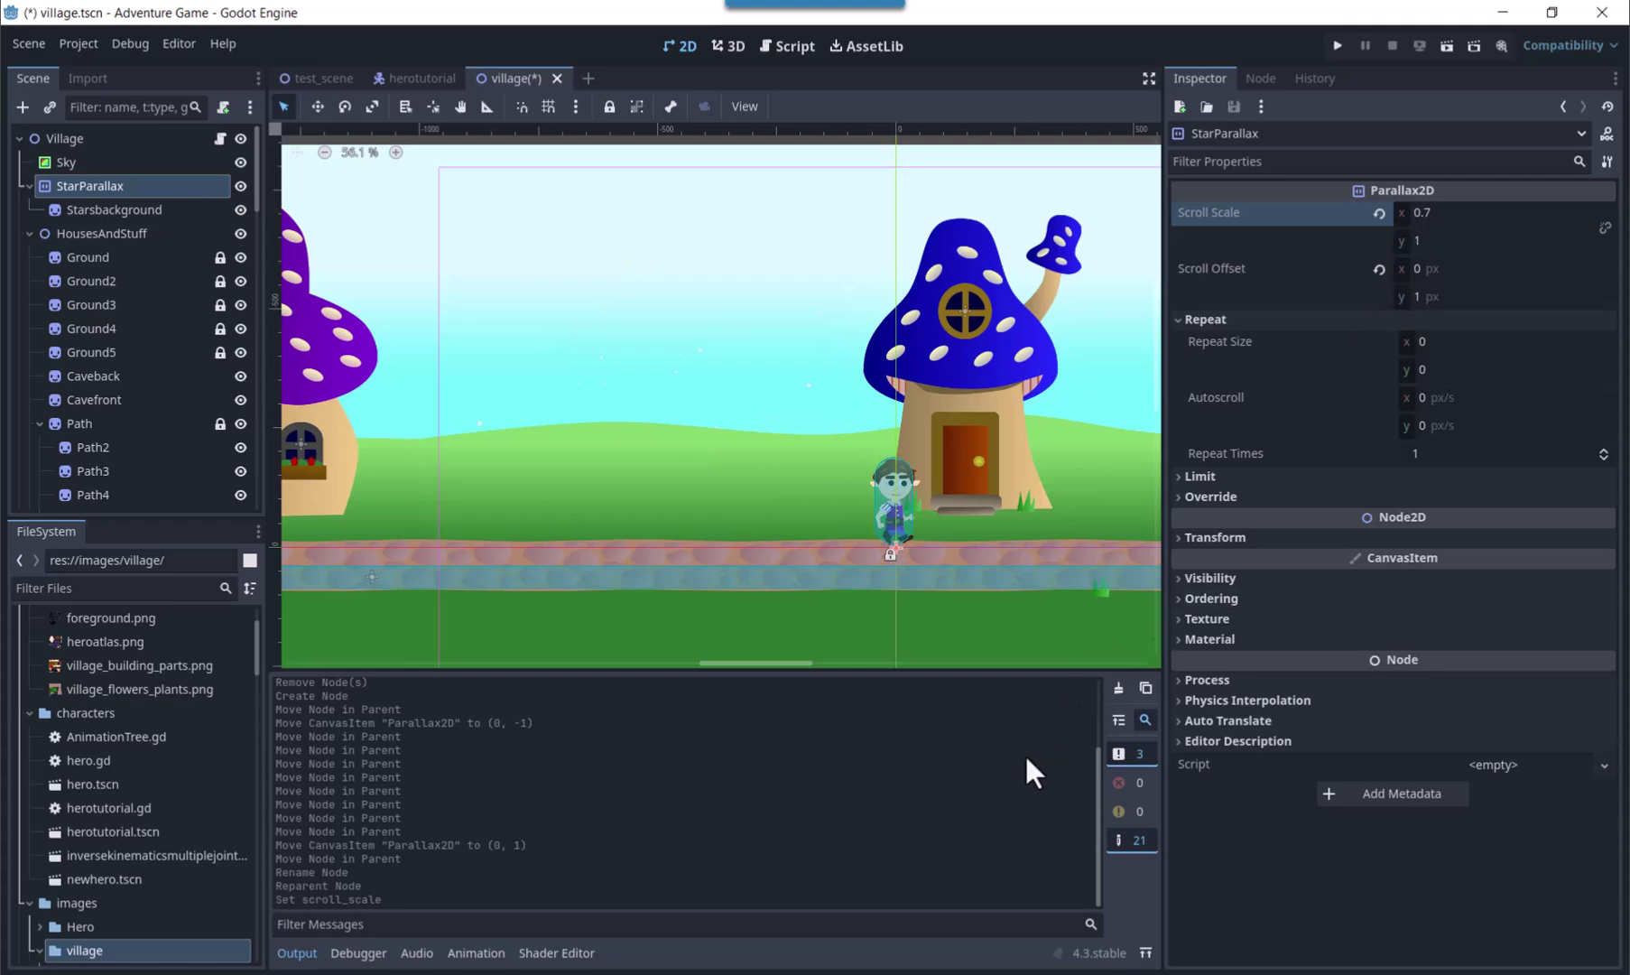
left_click(1444, 47)
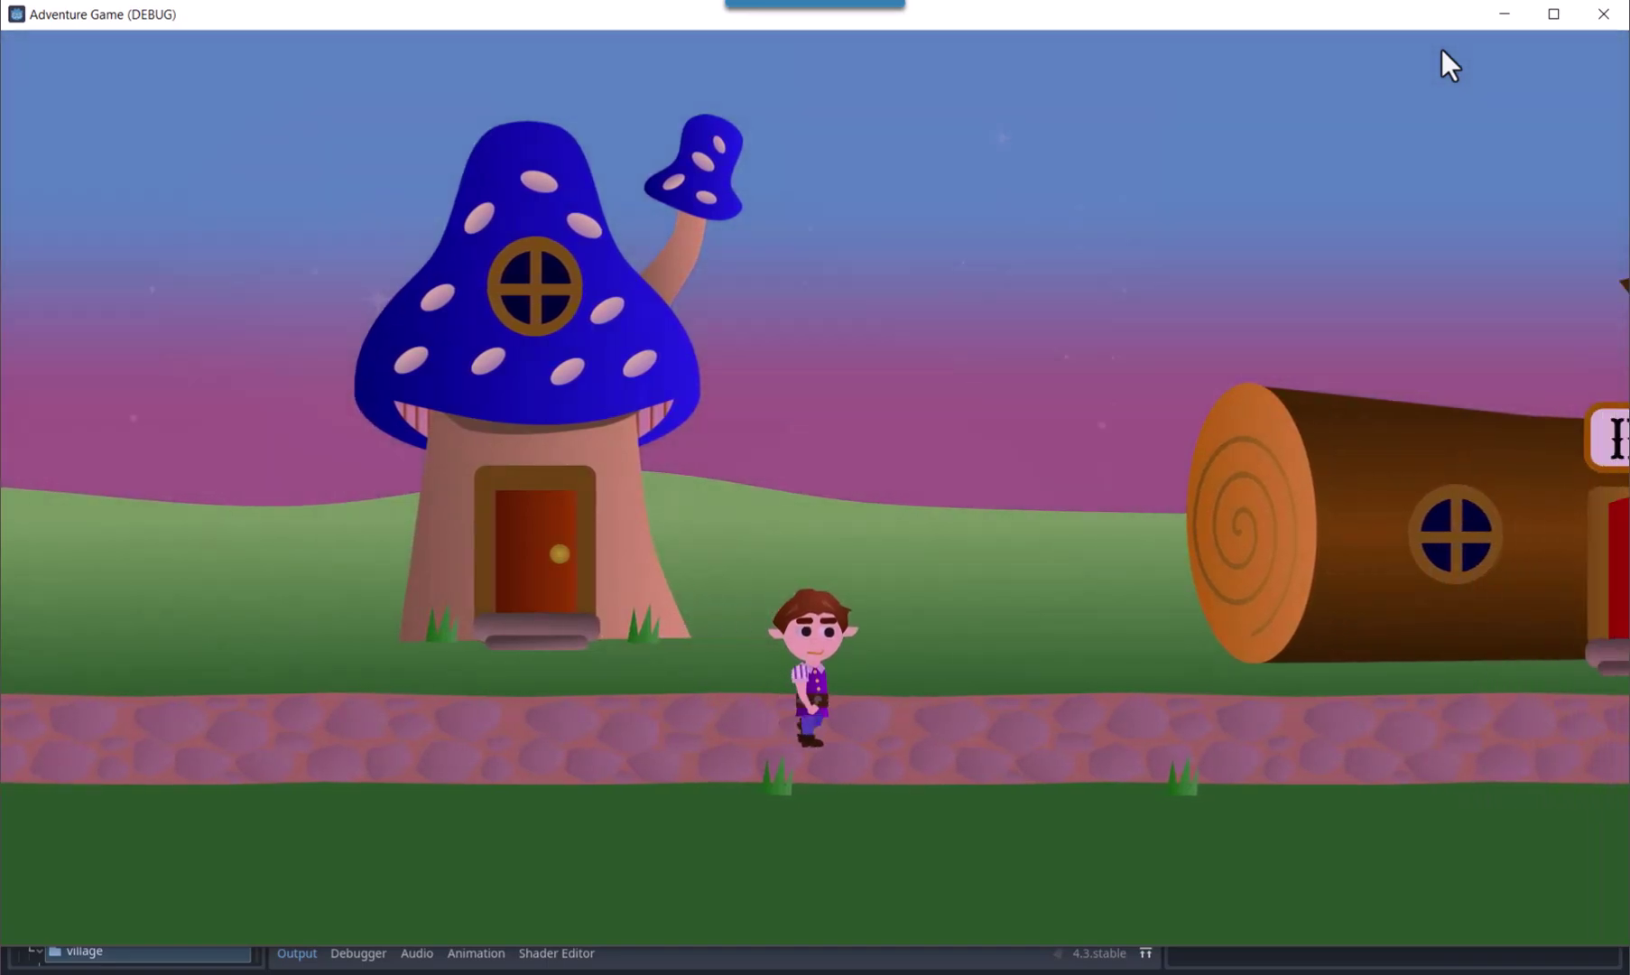
left_click(1603, 14)
- Set StarParallax's horizontal repeat size to 1924
left_click(1427, 342)
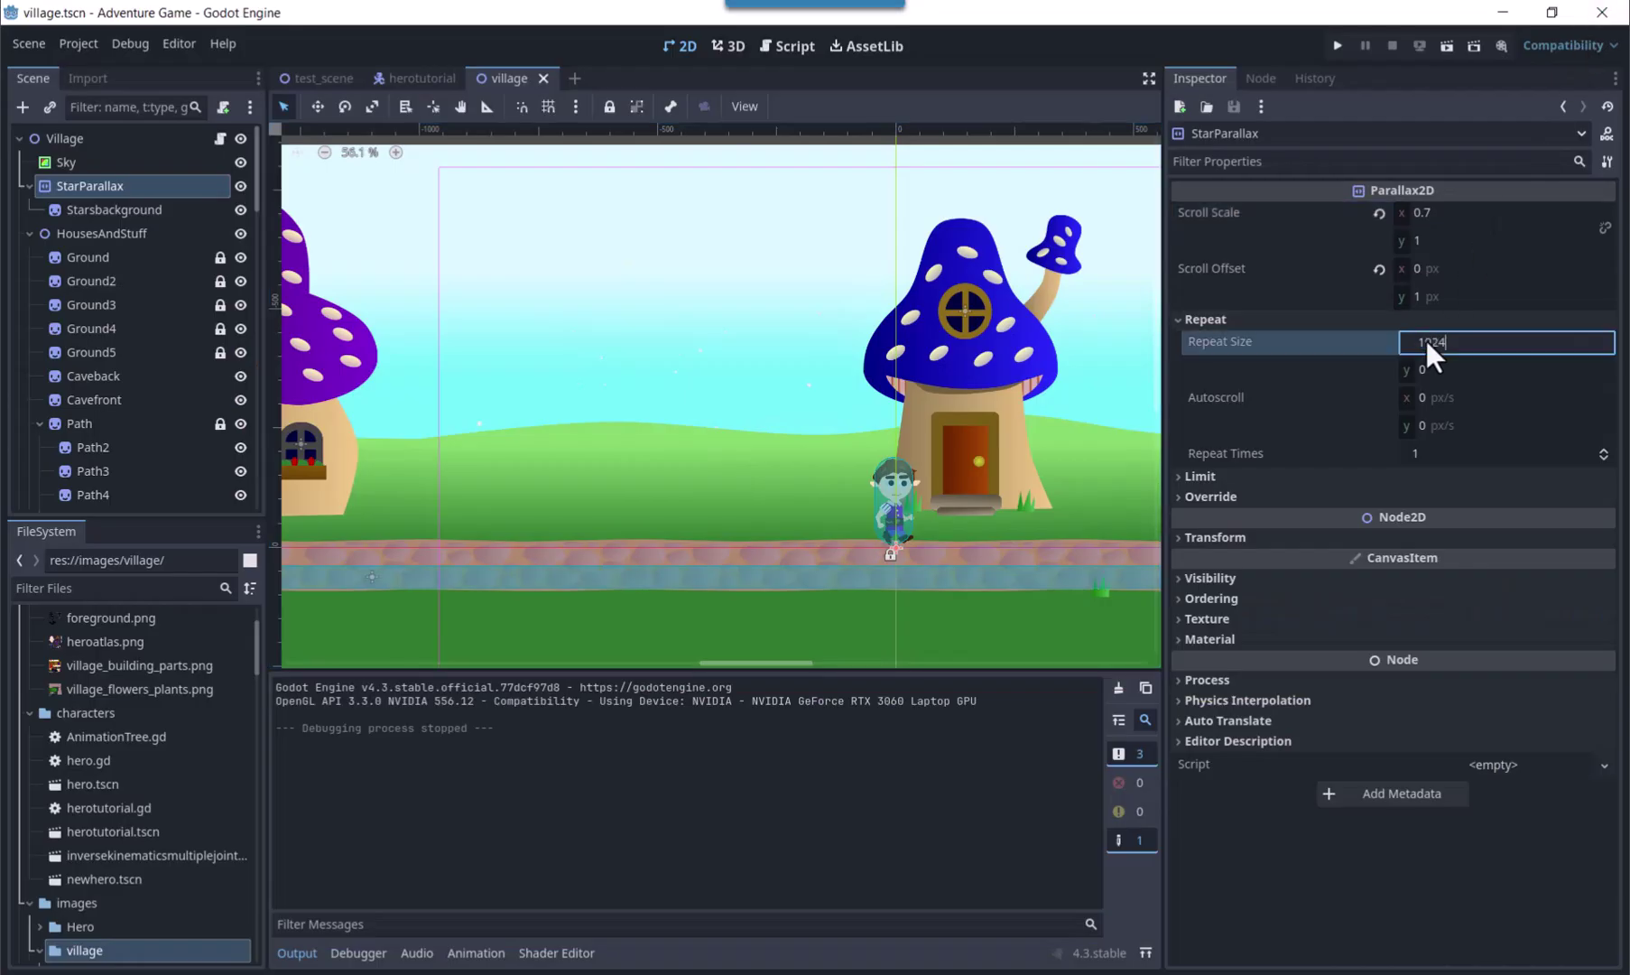
type("1924")
left_click(1437, 371)
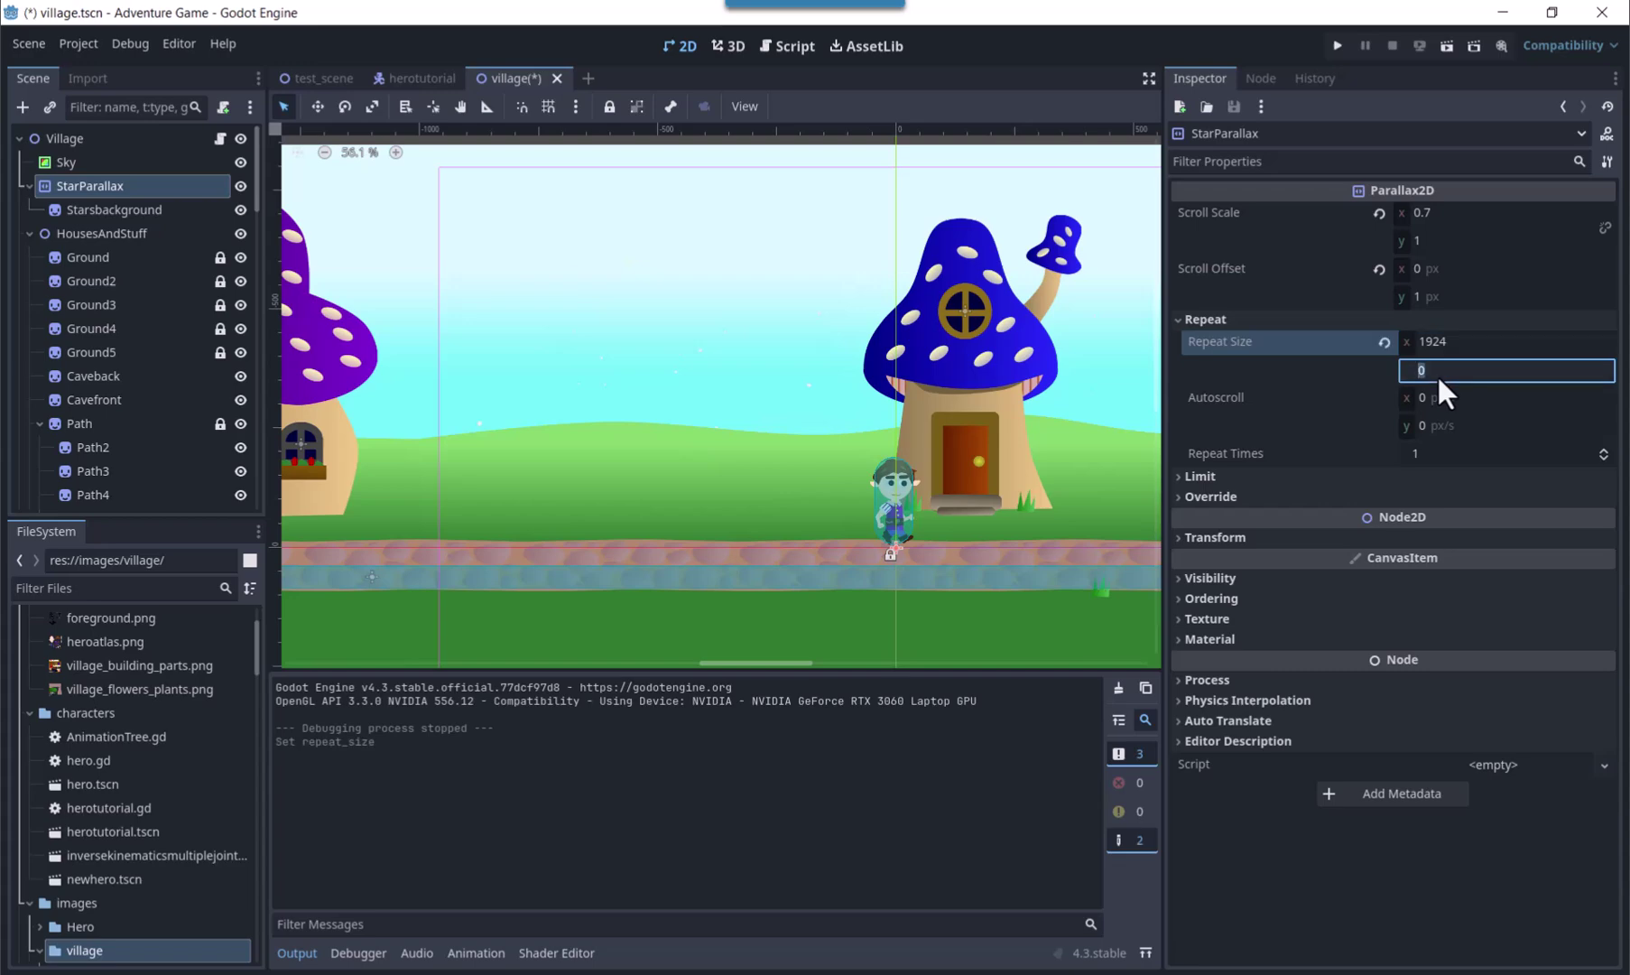
- Test-run the village maximized, walking the hero left to watch the stars scroll
left_click(1444, 46)
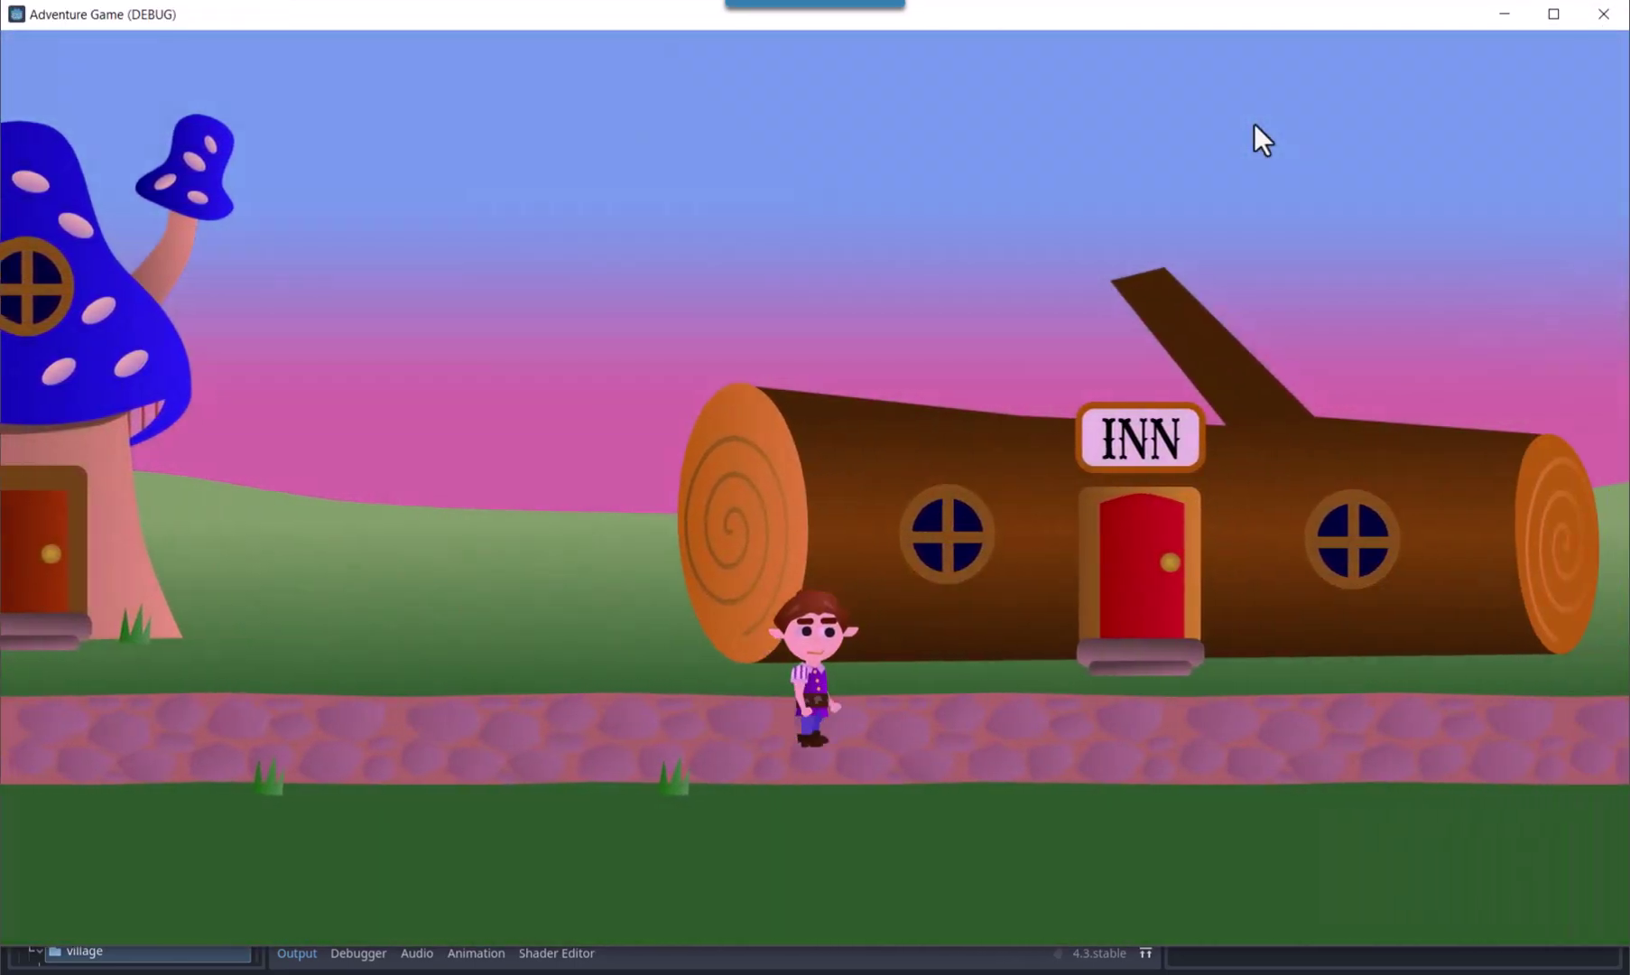
left_click(1554, 14)
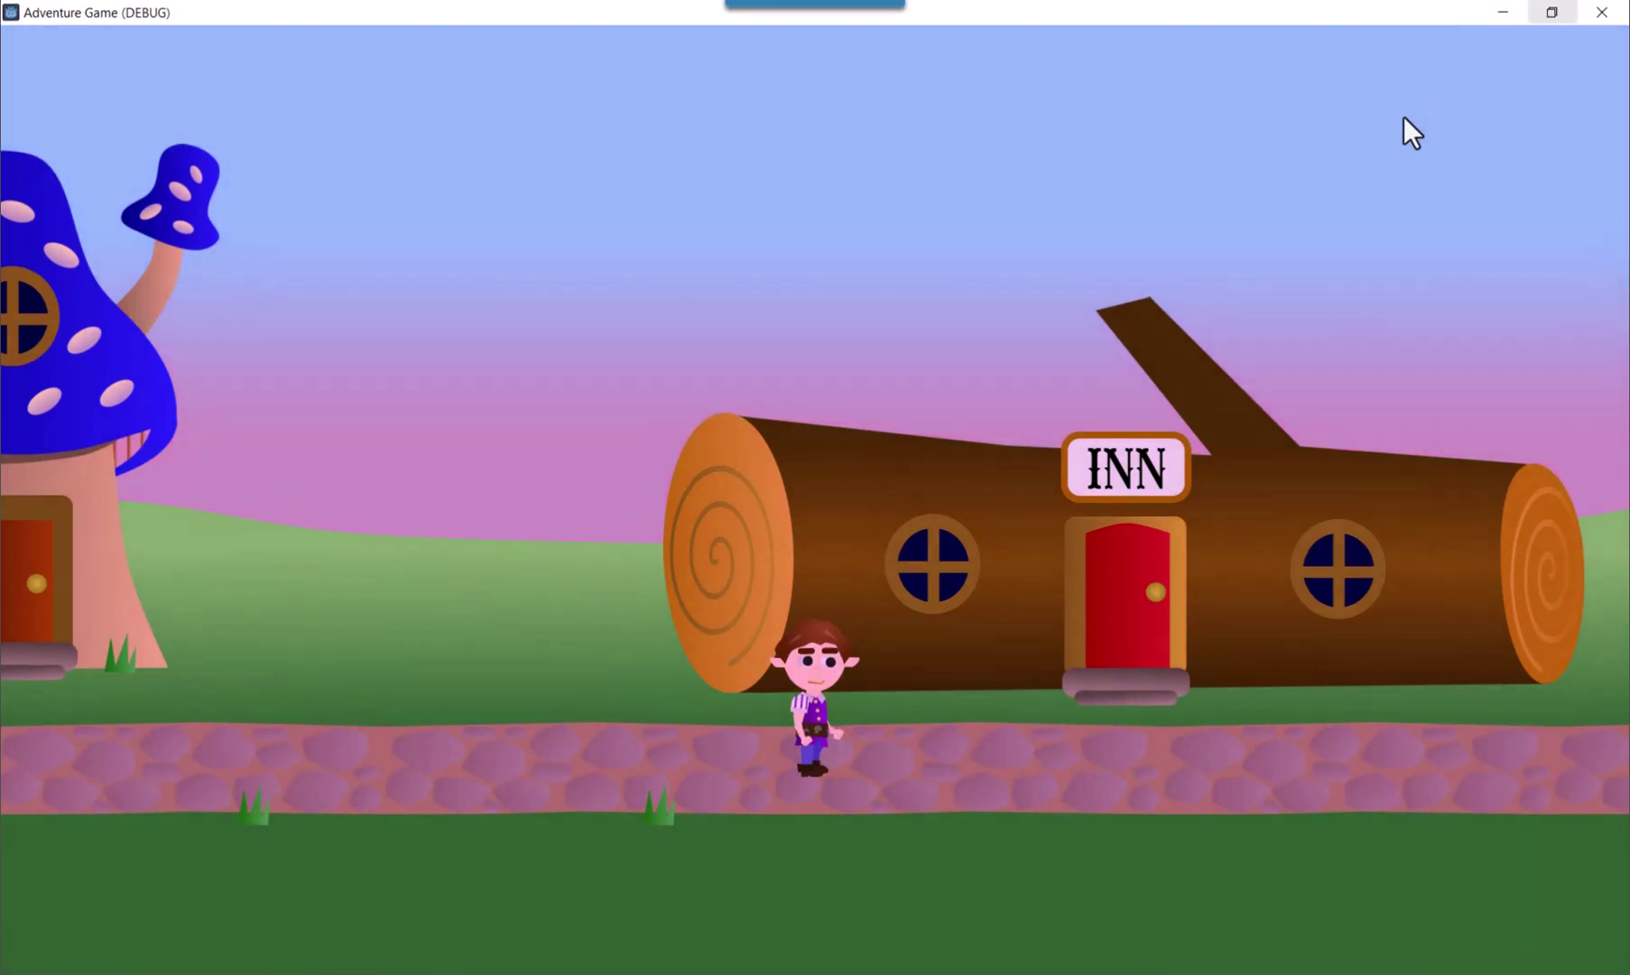
key("Left")
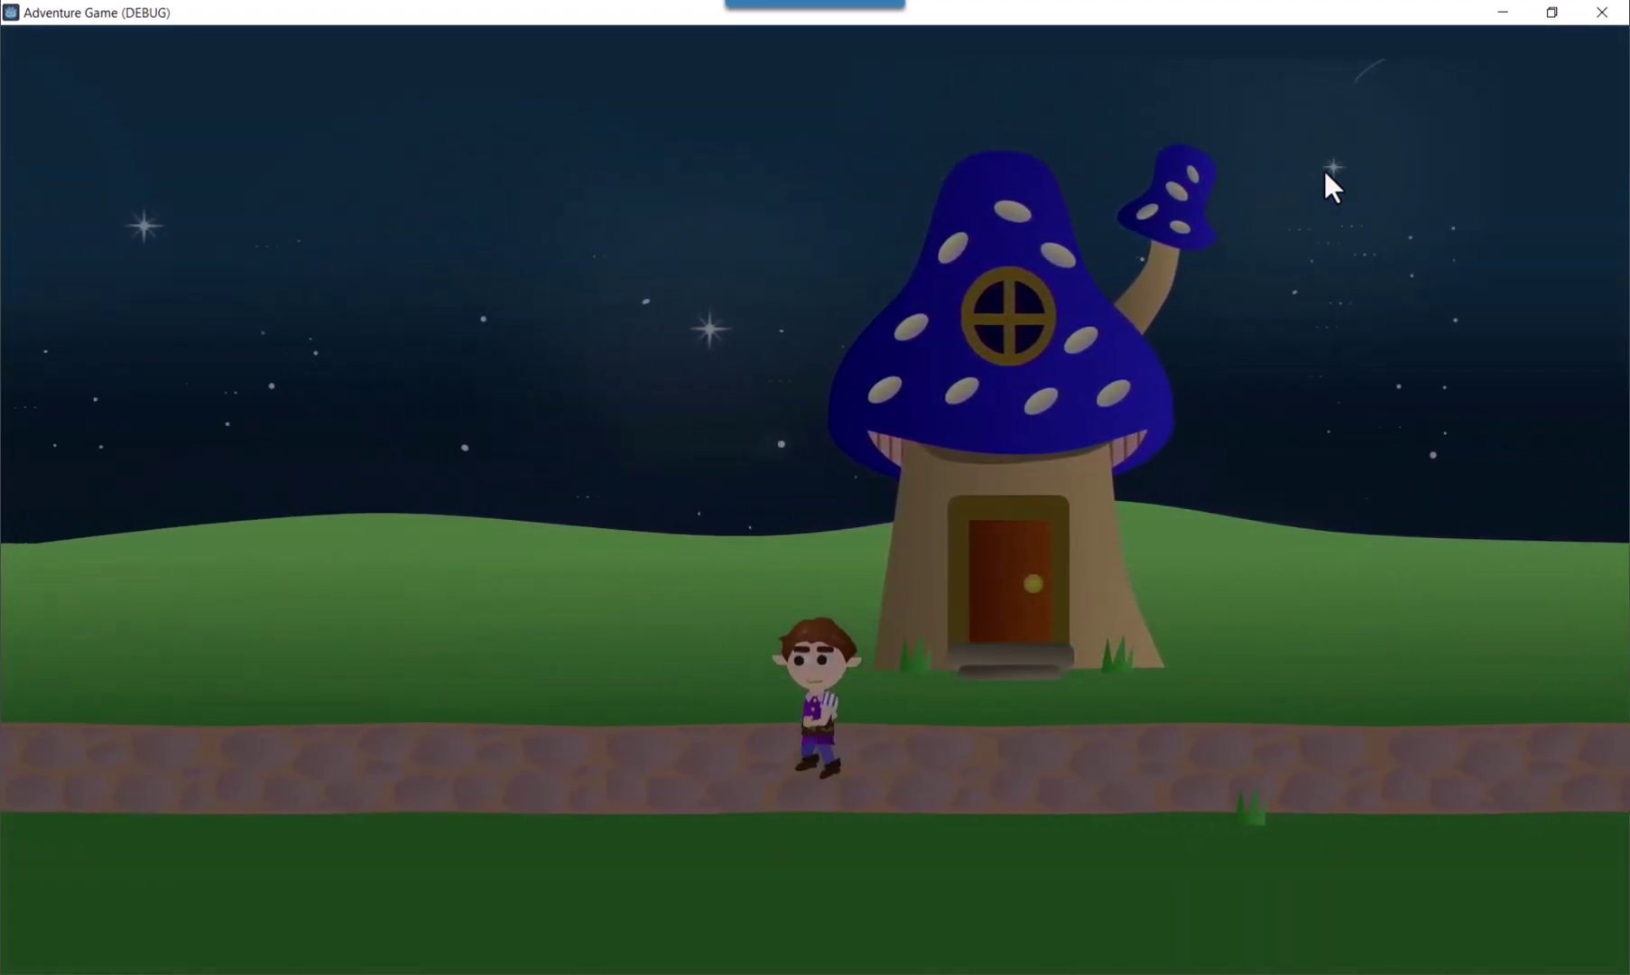
key("Left")
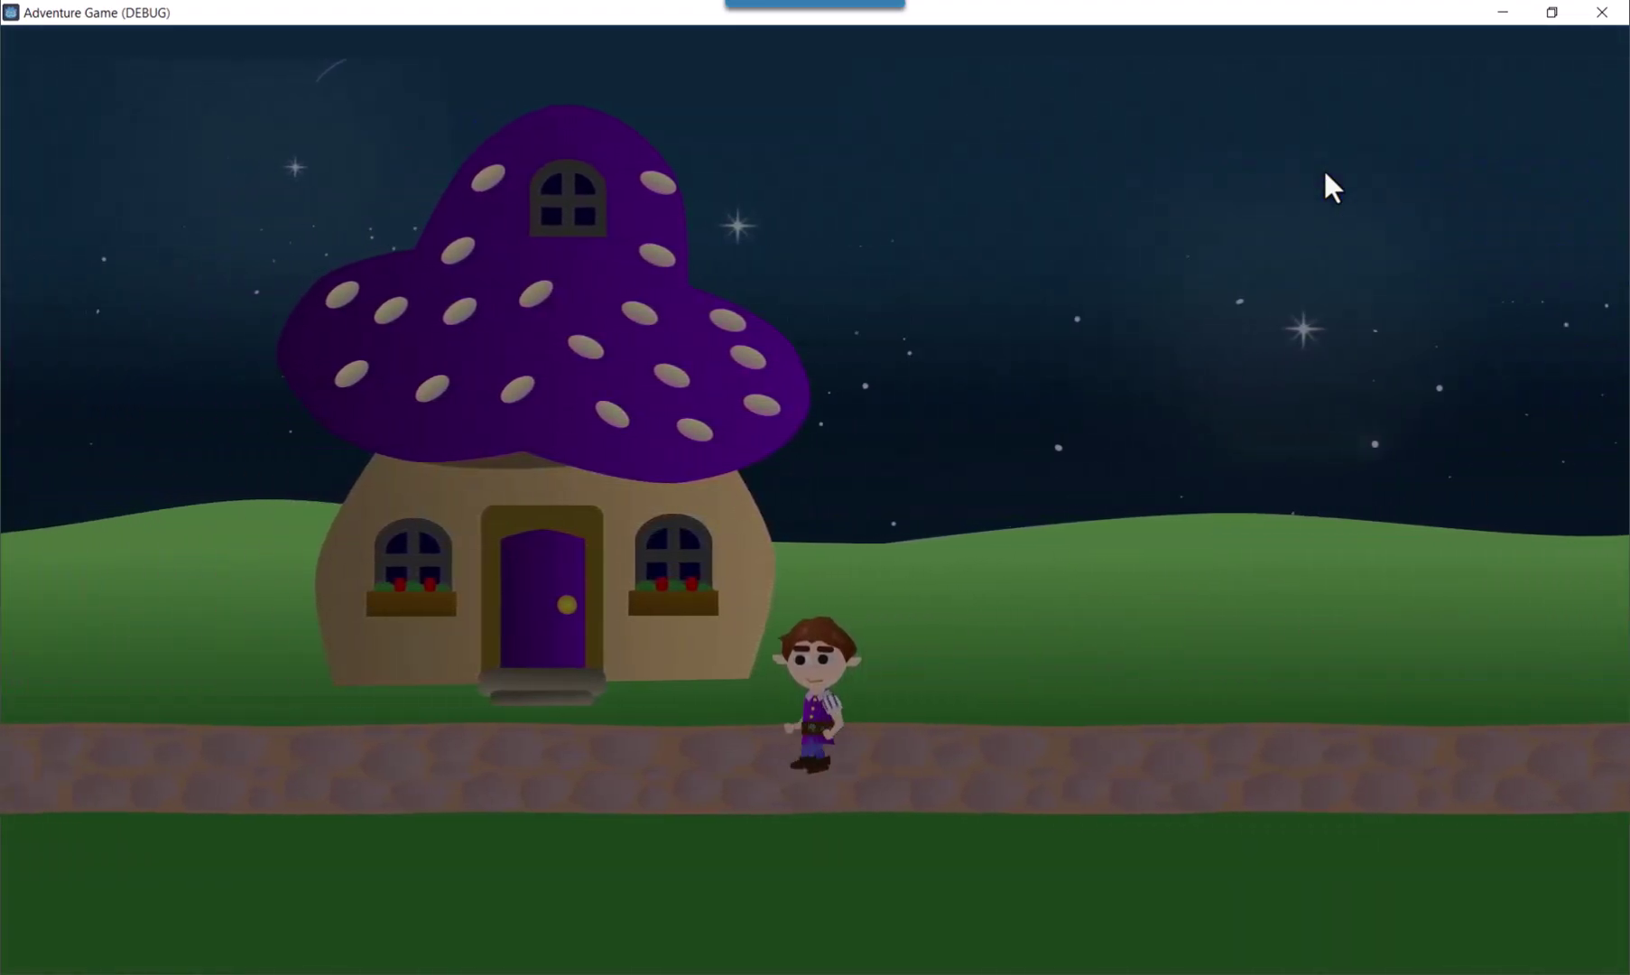
key("Left")
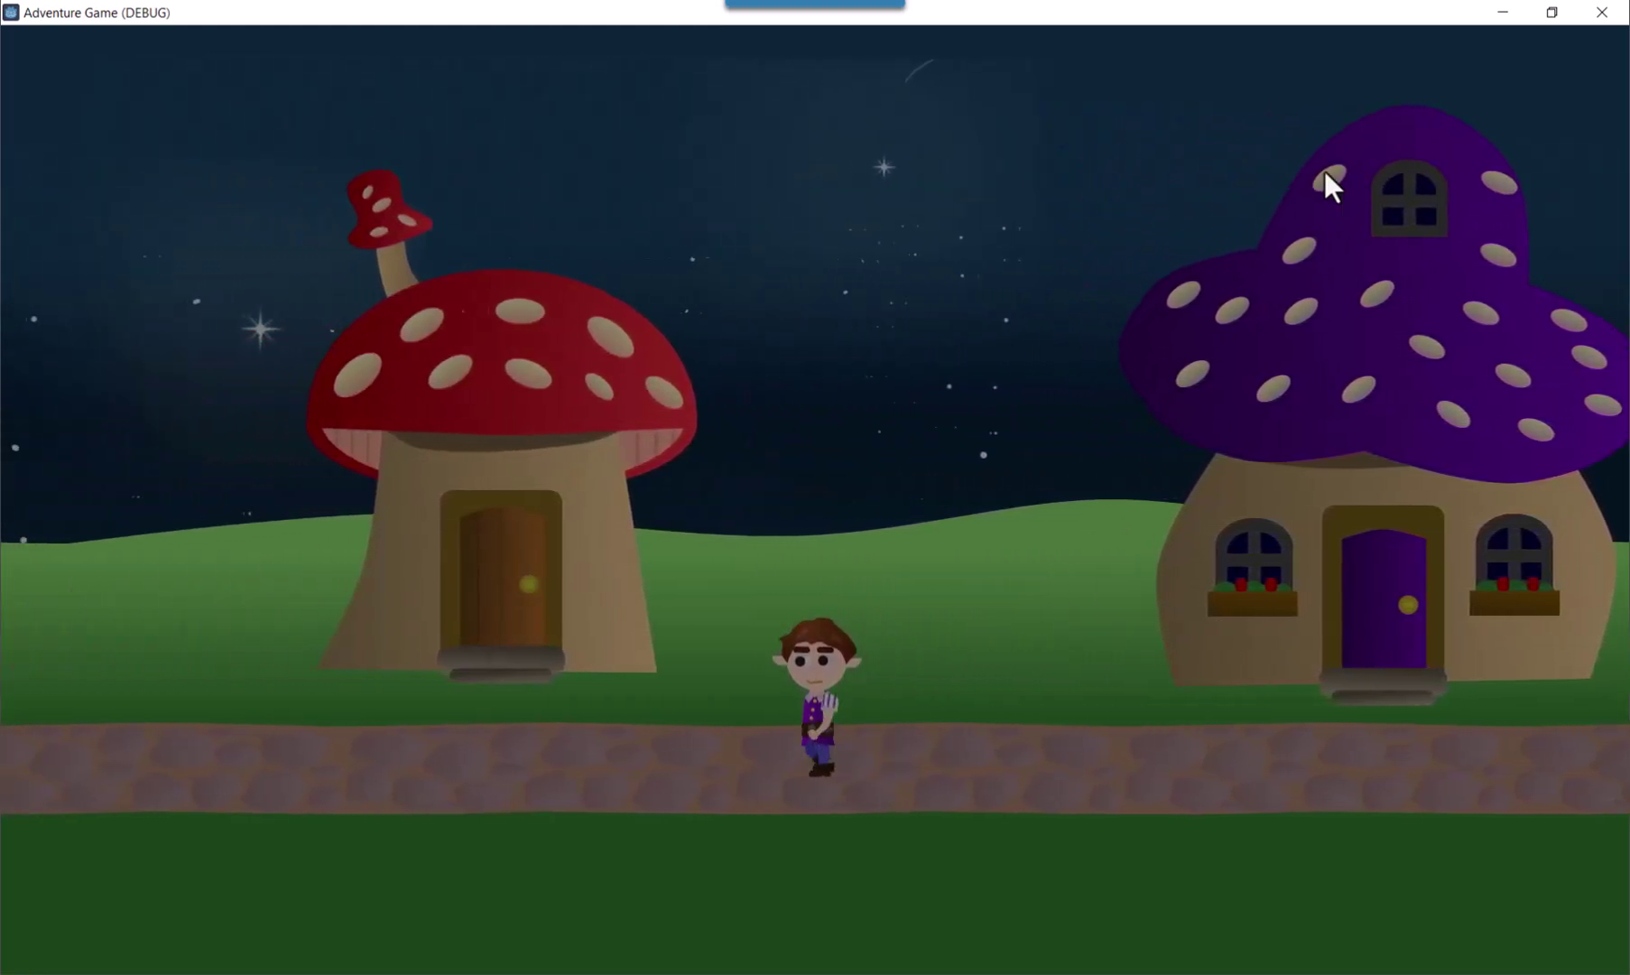
key("F8")
- Raise StarParallax's repeat times to 3
left_click(1481, 456)
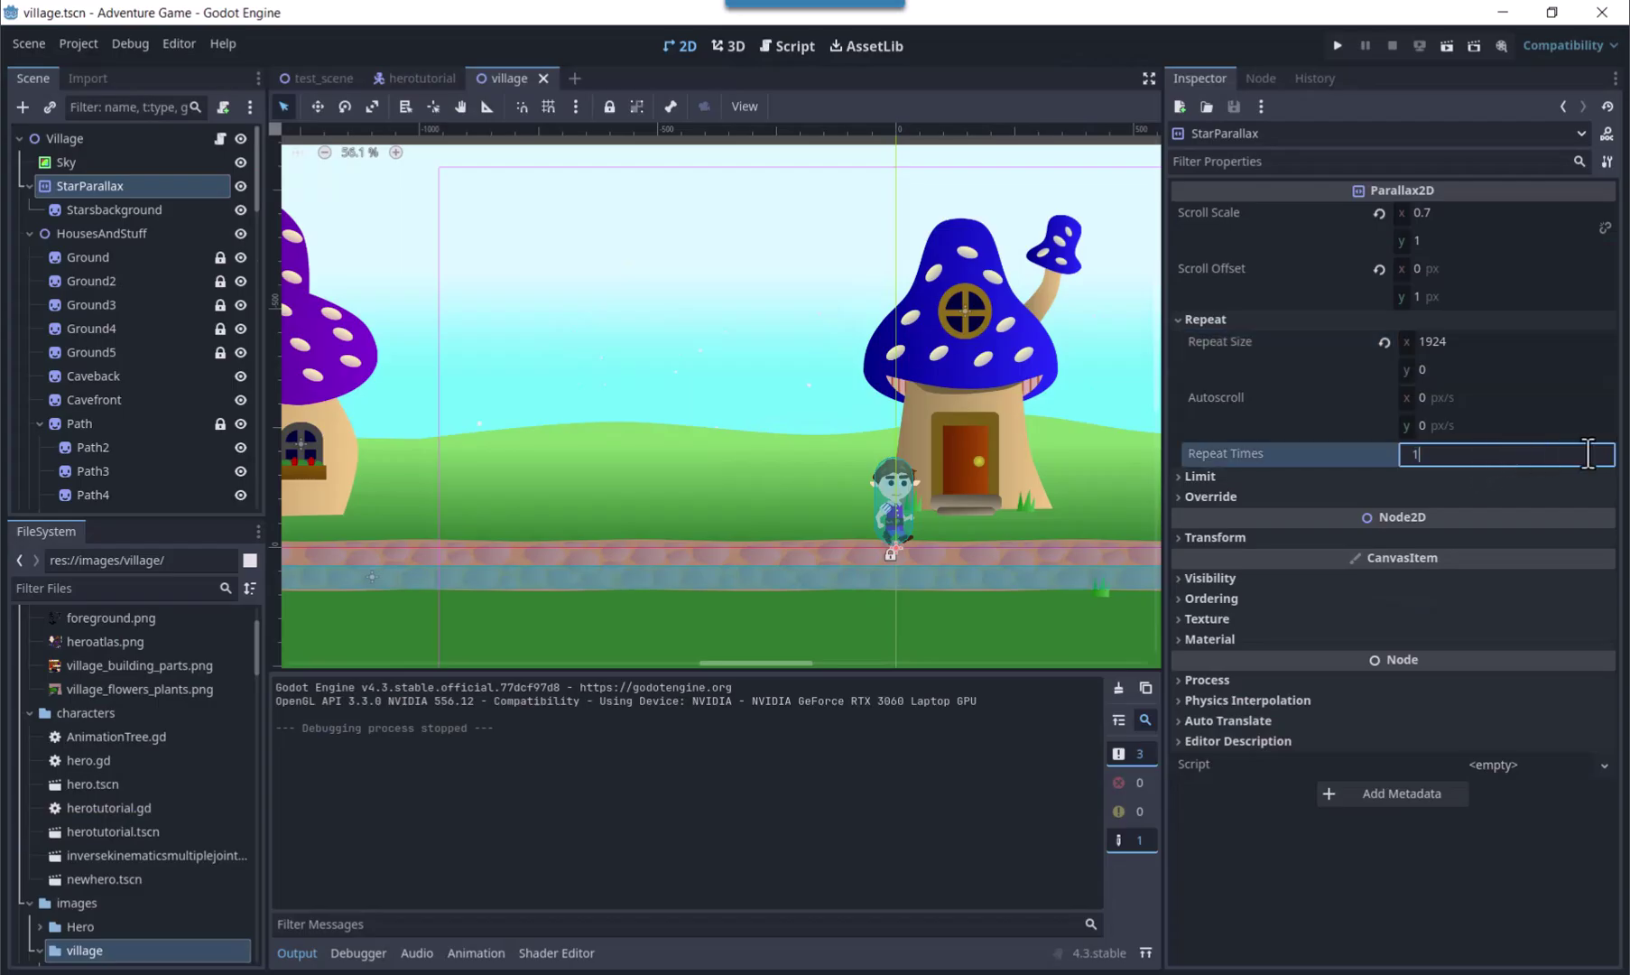
left_click(1540, 455)
left_click(1529, 428)
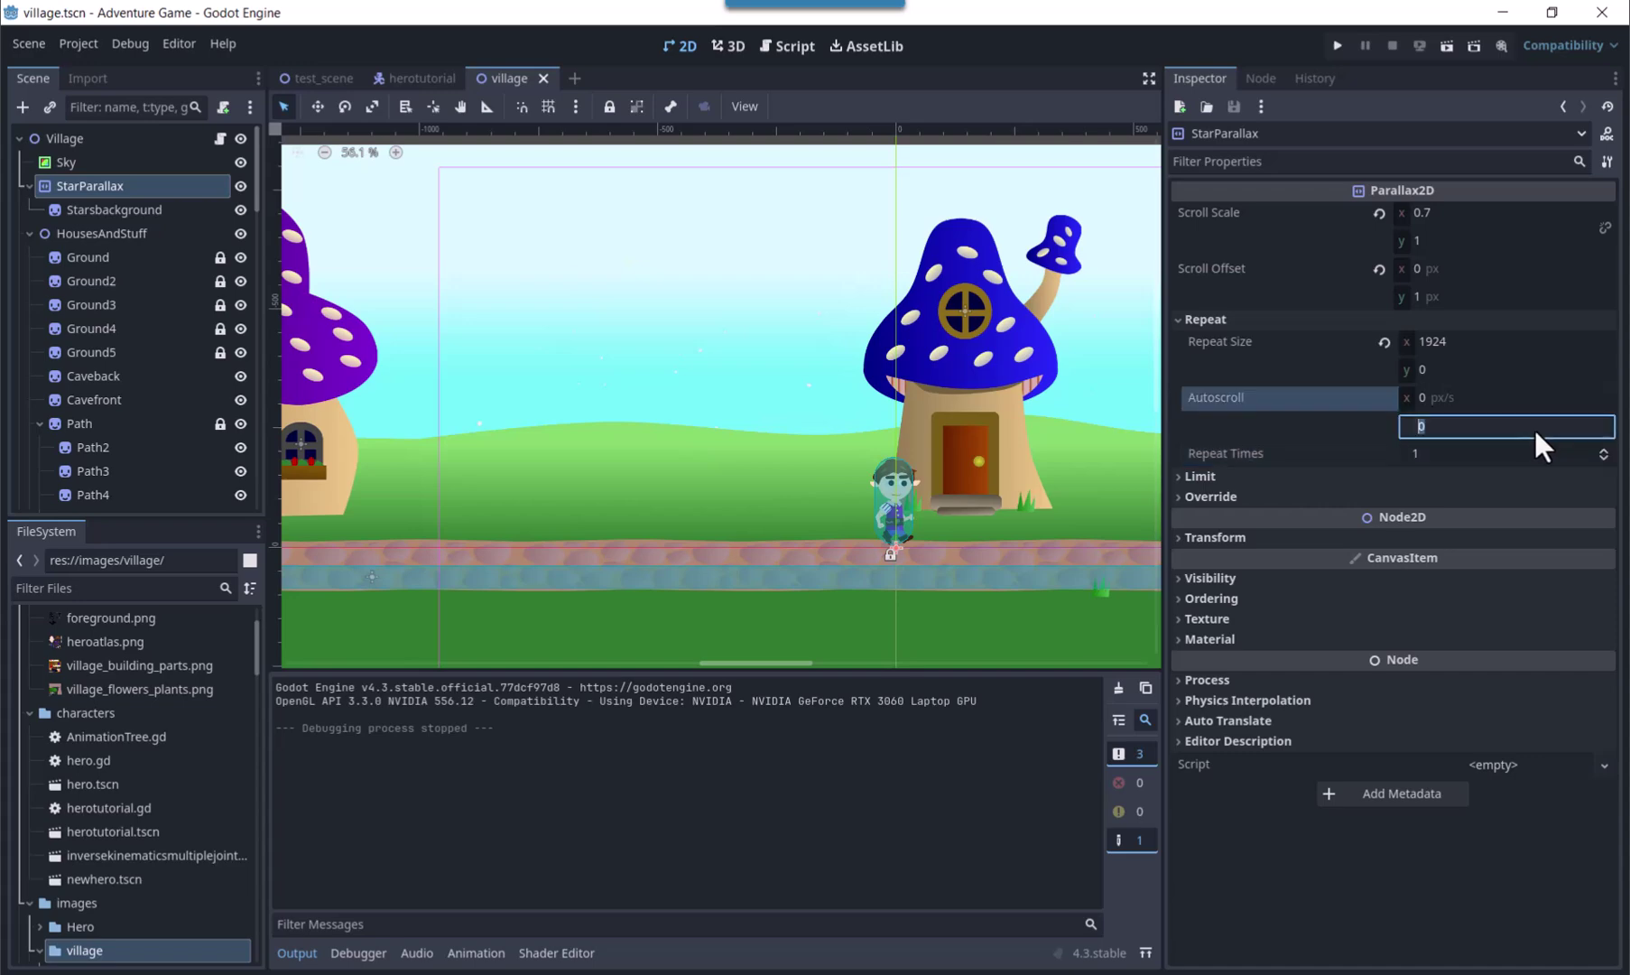
left_click(1603, 450)
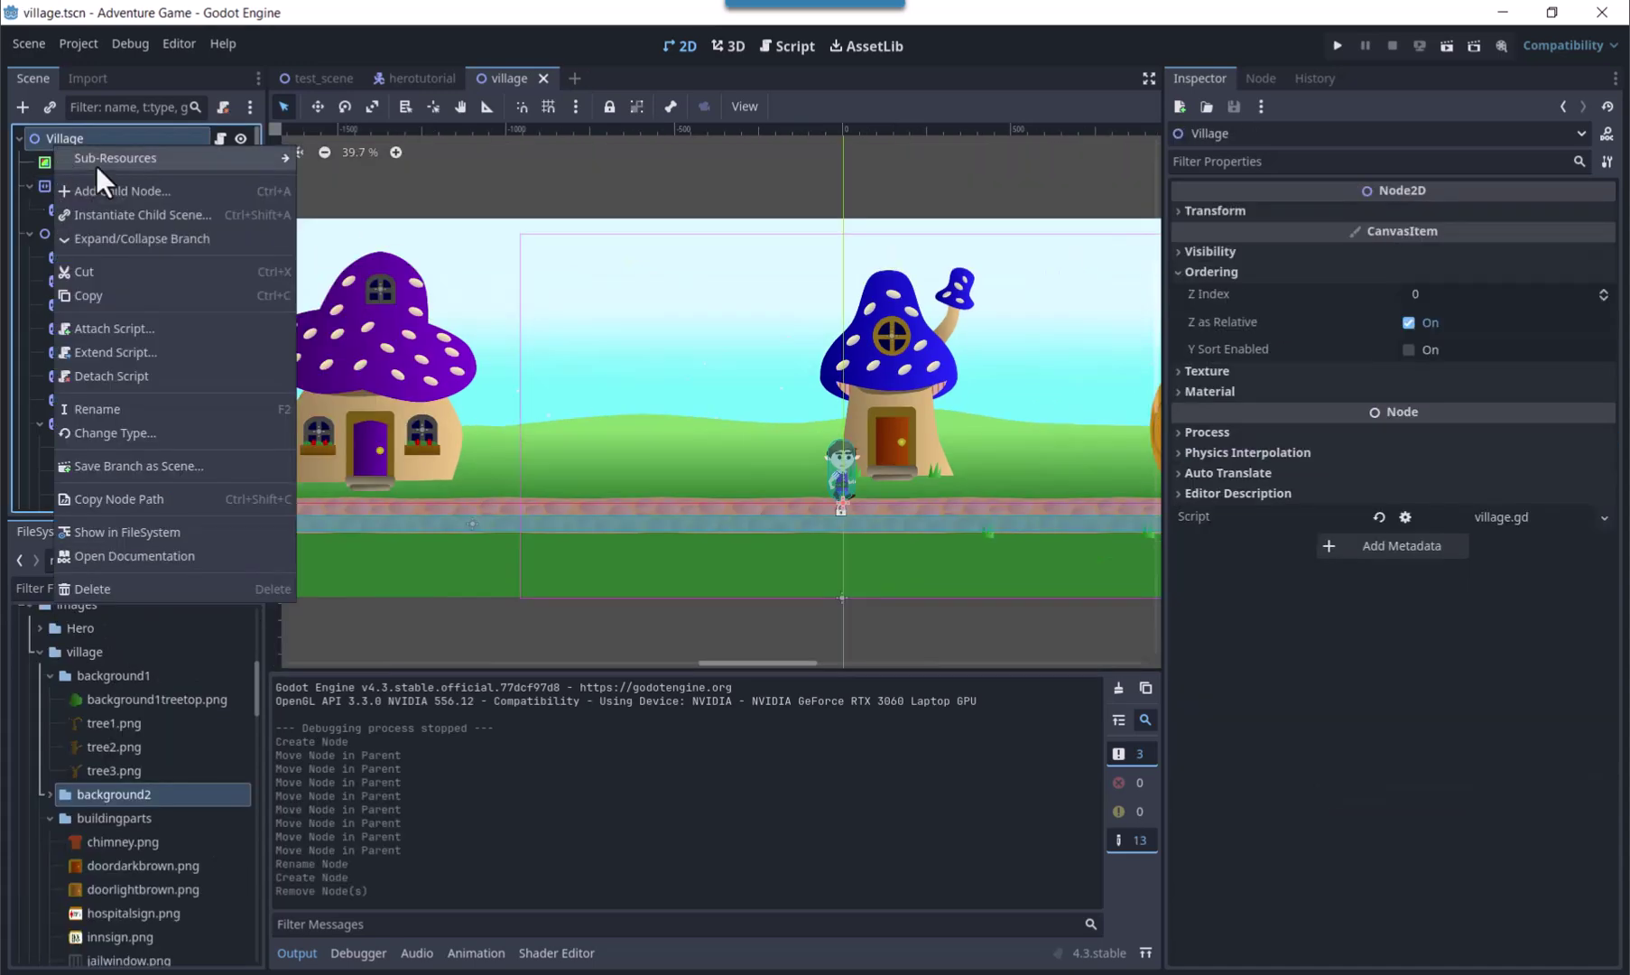
- Add a Parallax2D below StarParallax named BackgroundParallax1
left_click(113, 186)
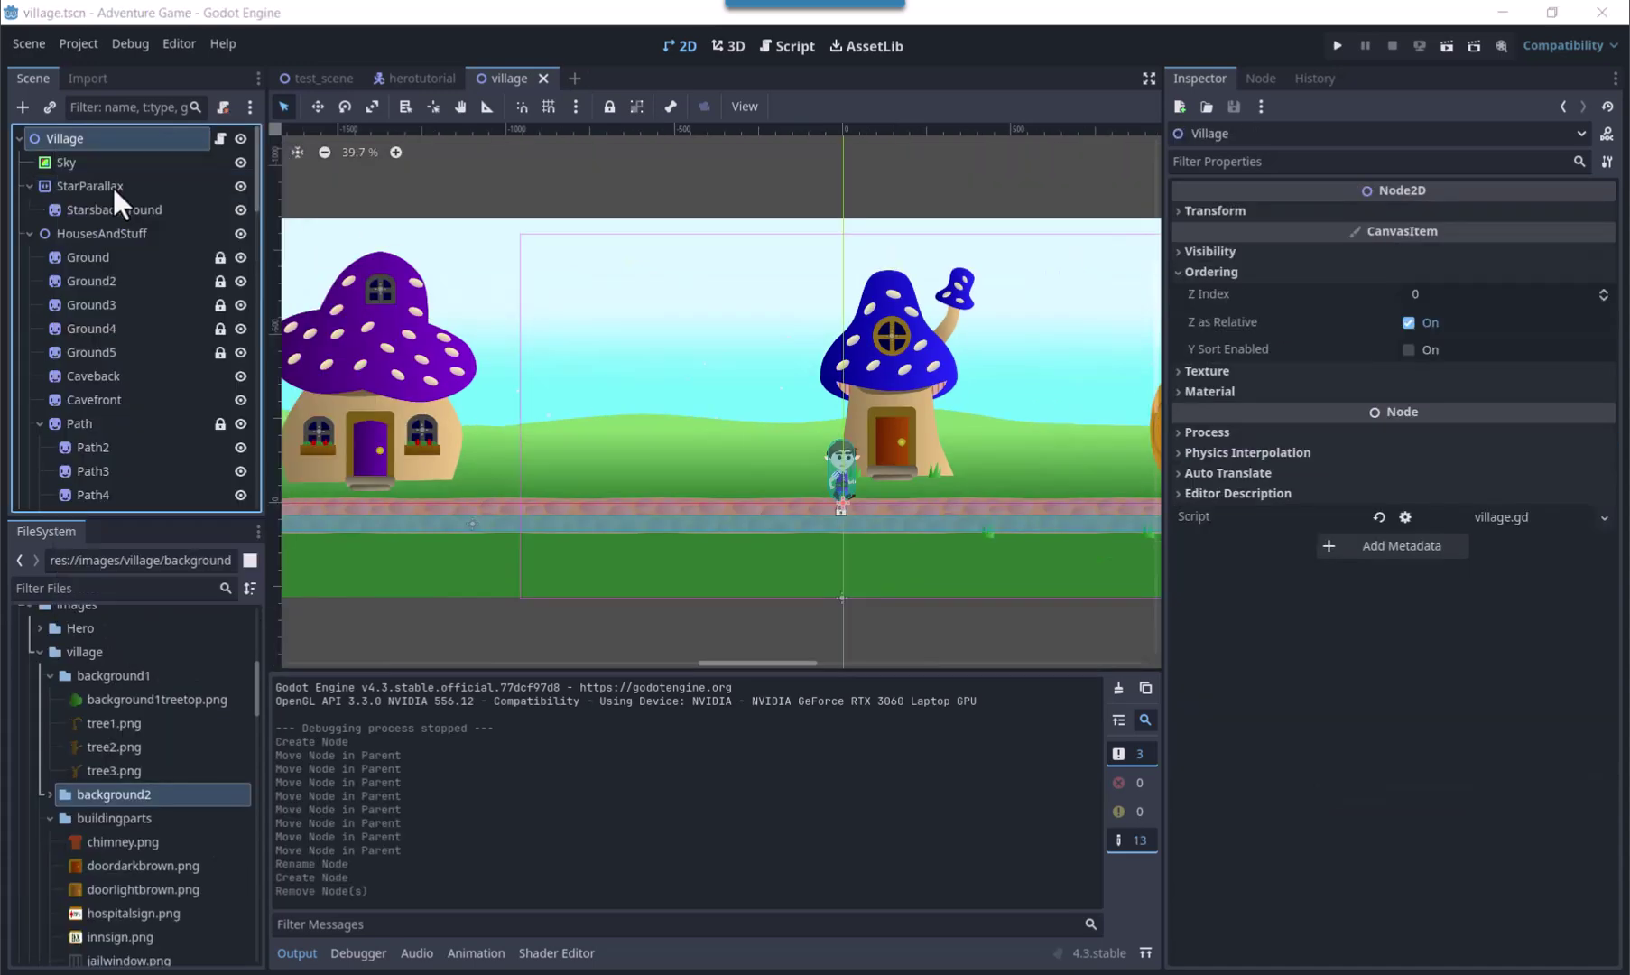
type("par")
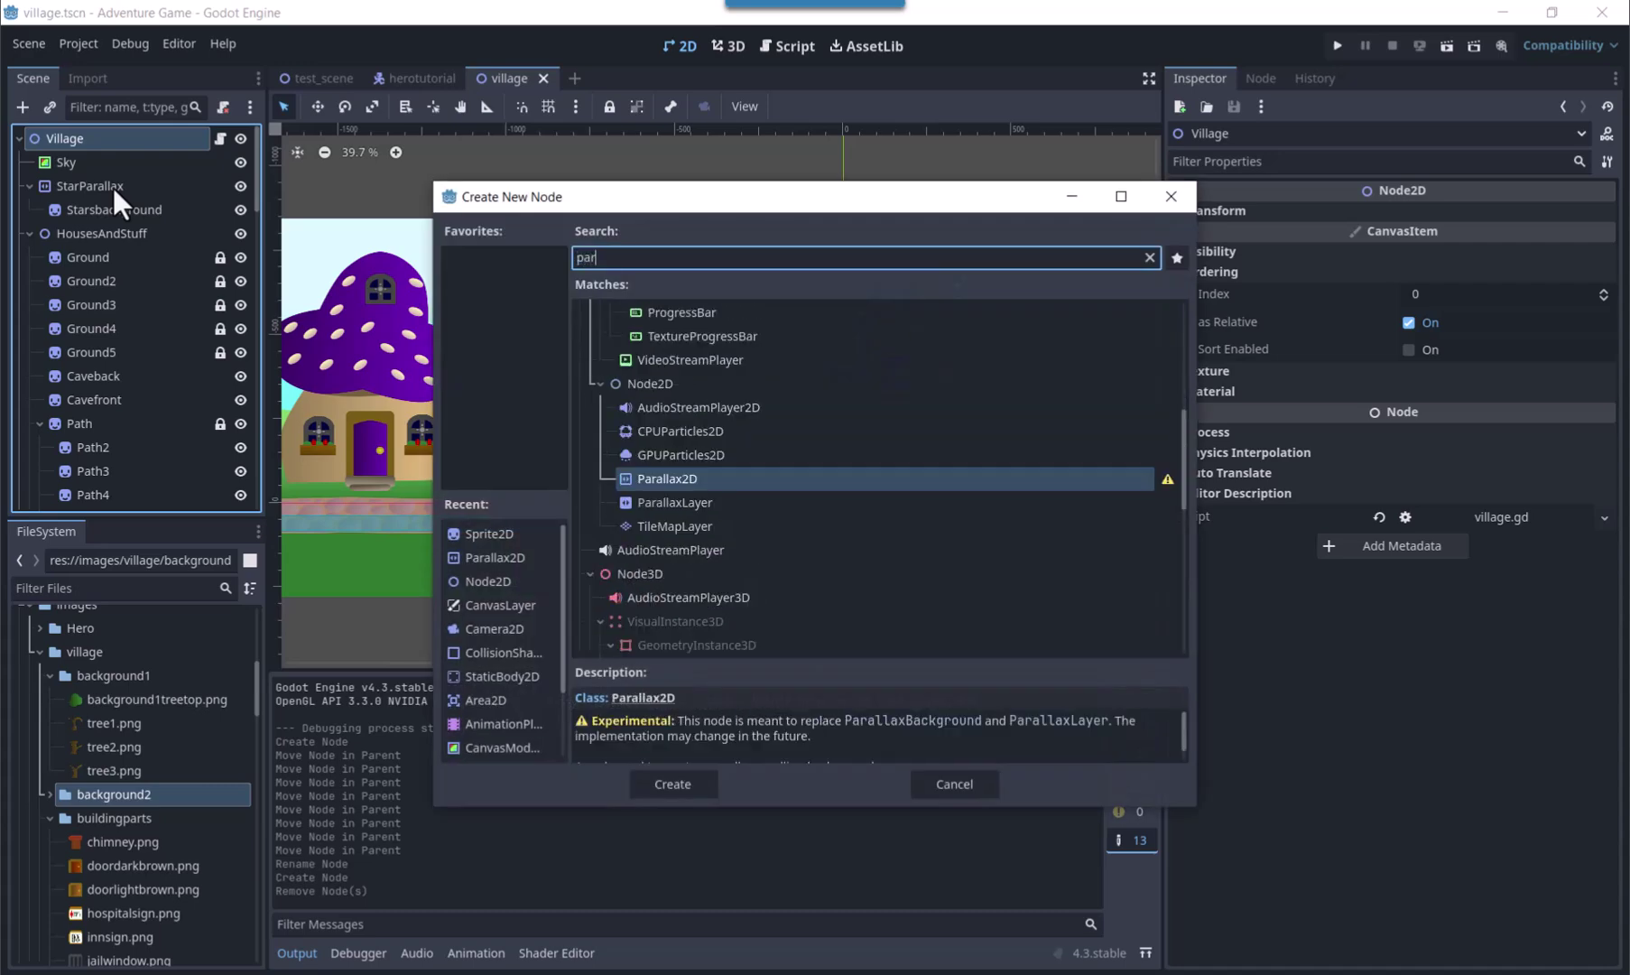
double_click(667, 477)
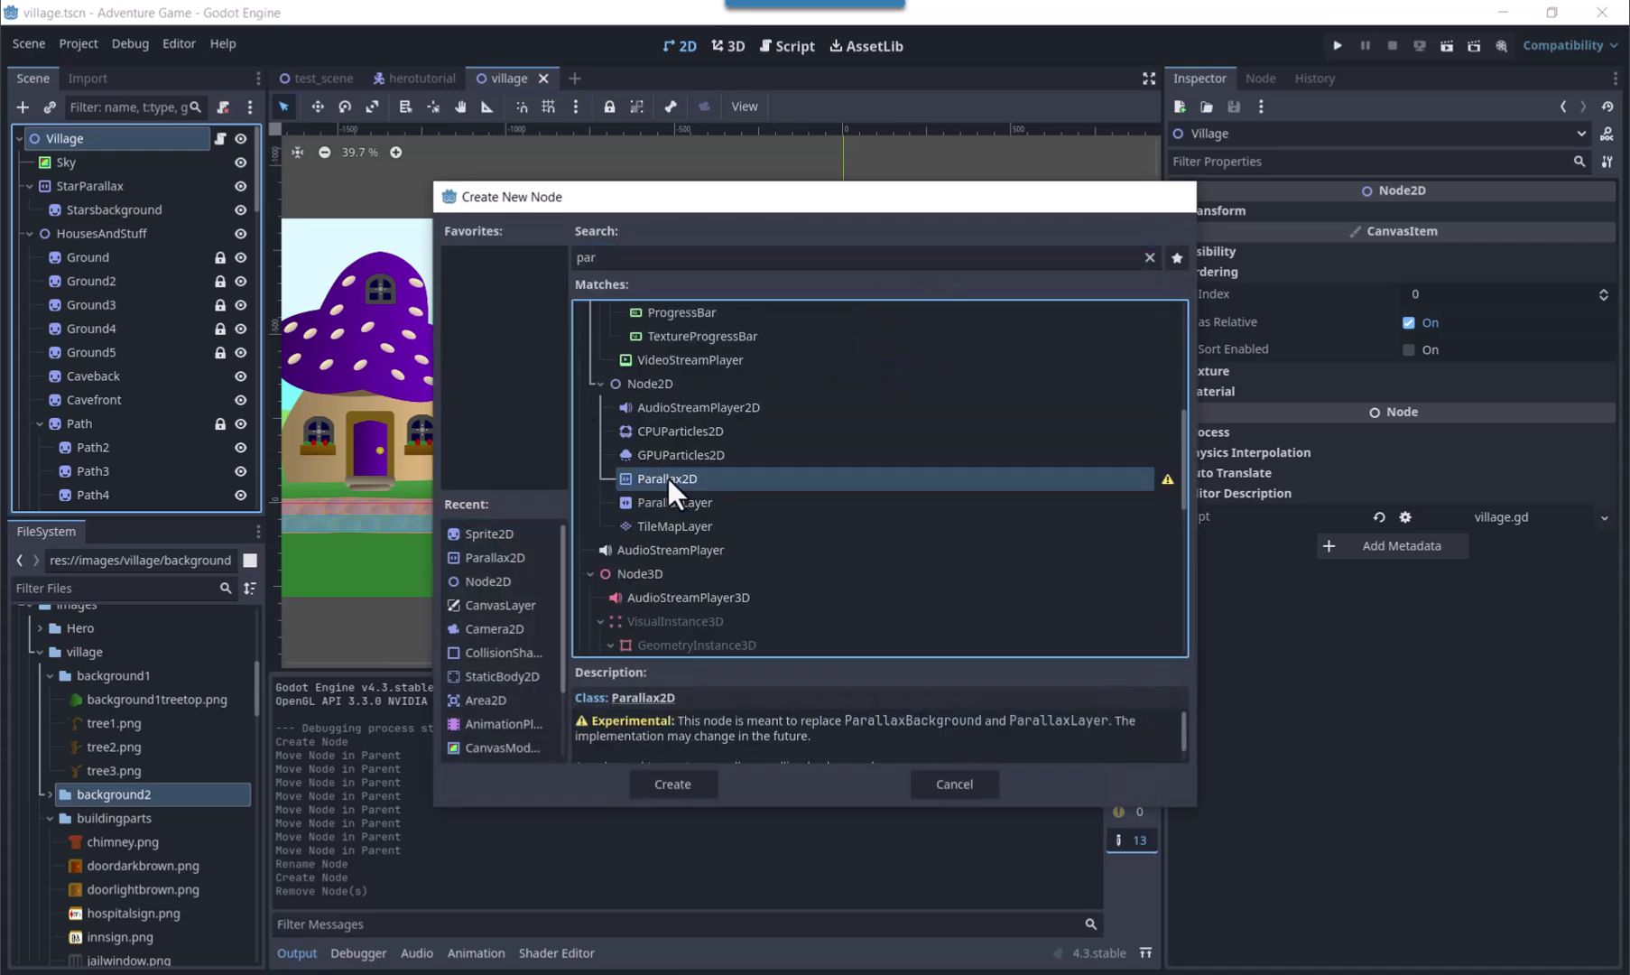
key("ctrl+Up")
key("ctrl+Up")
key("ctrl+Up")
key("ctrl+Up")
key("ctrl+Up")
key("ctrl+Up")
key("ctrl+Up")
key("ctrl+Up")
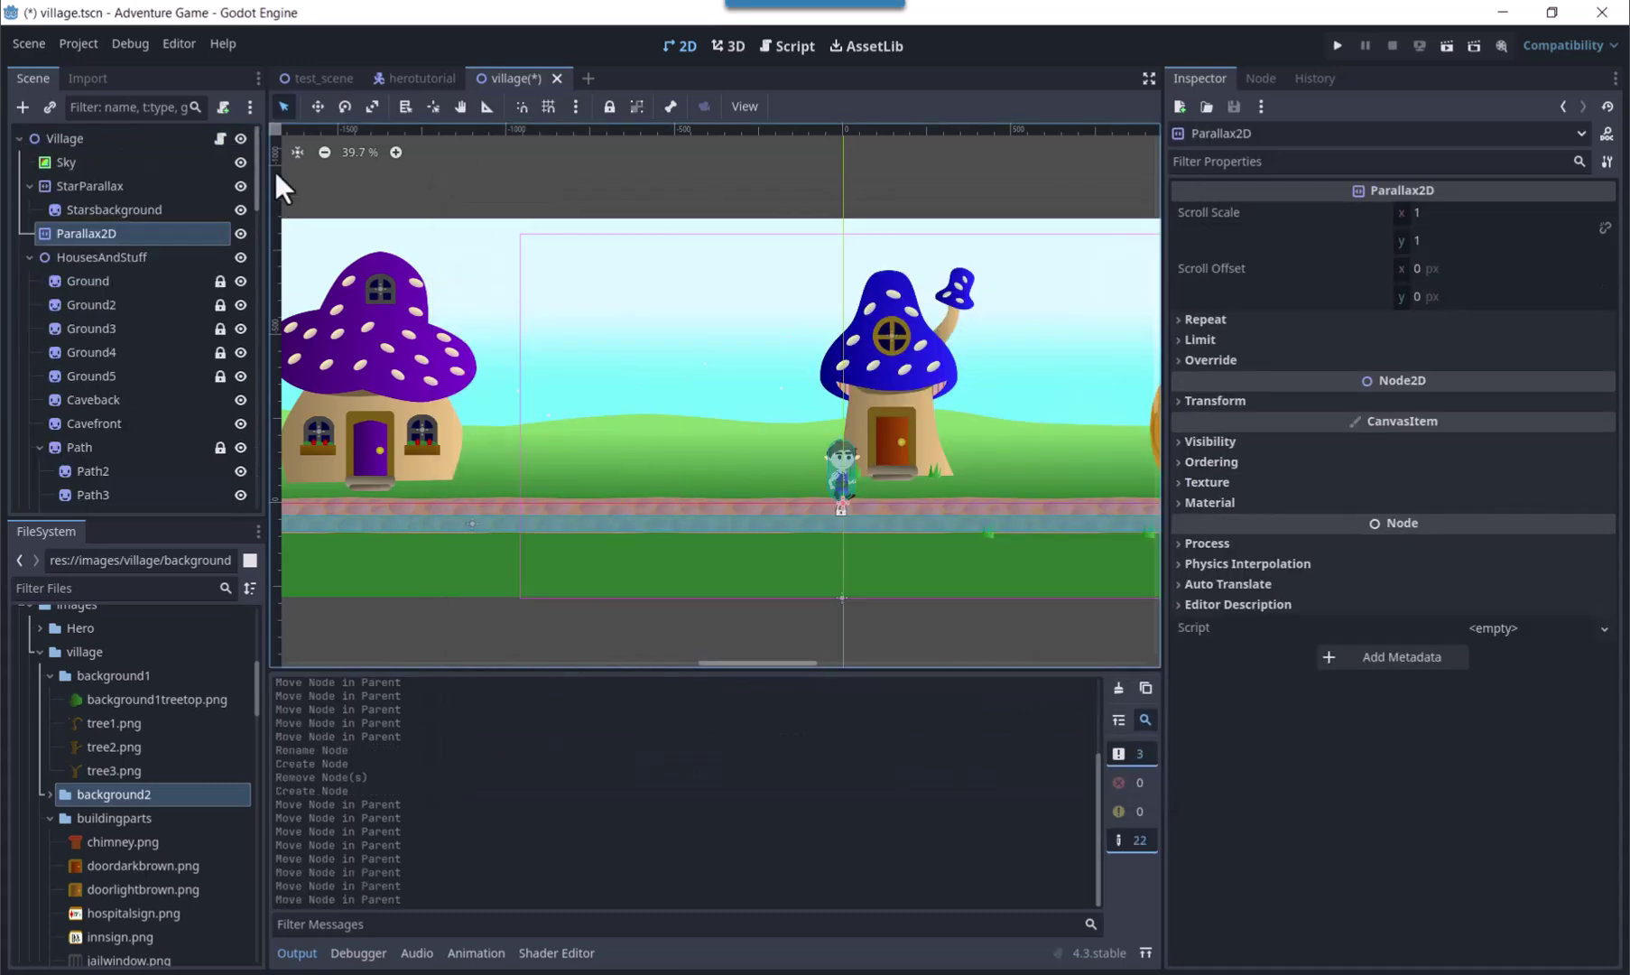
double_click(164, 234)
type("BackgroundParallax1")
key("Return")
- Add a Sprite2D child with a background2 tree texture and place it in the background
right_click(72, 231)
left_click(109, 239)
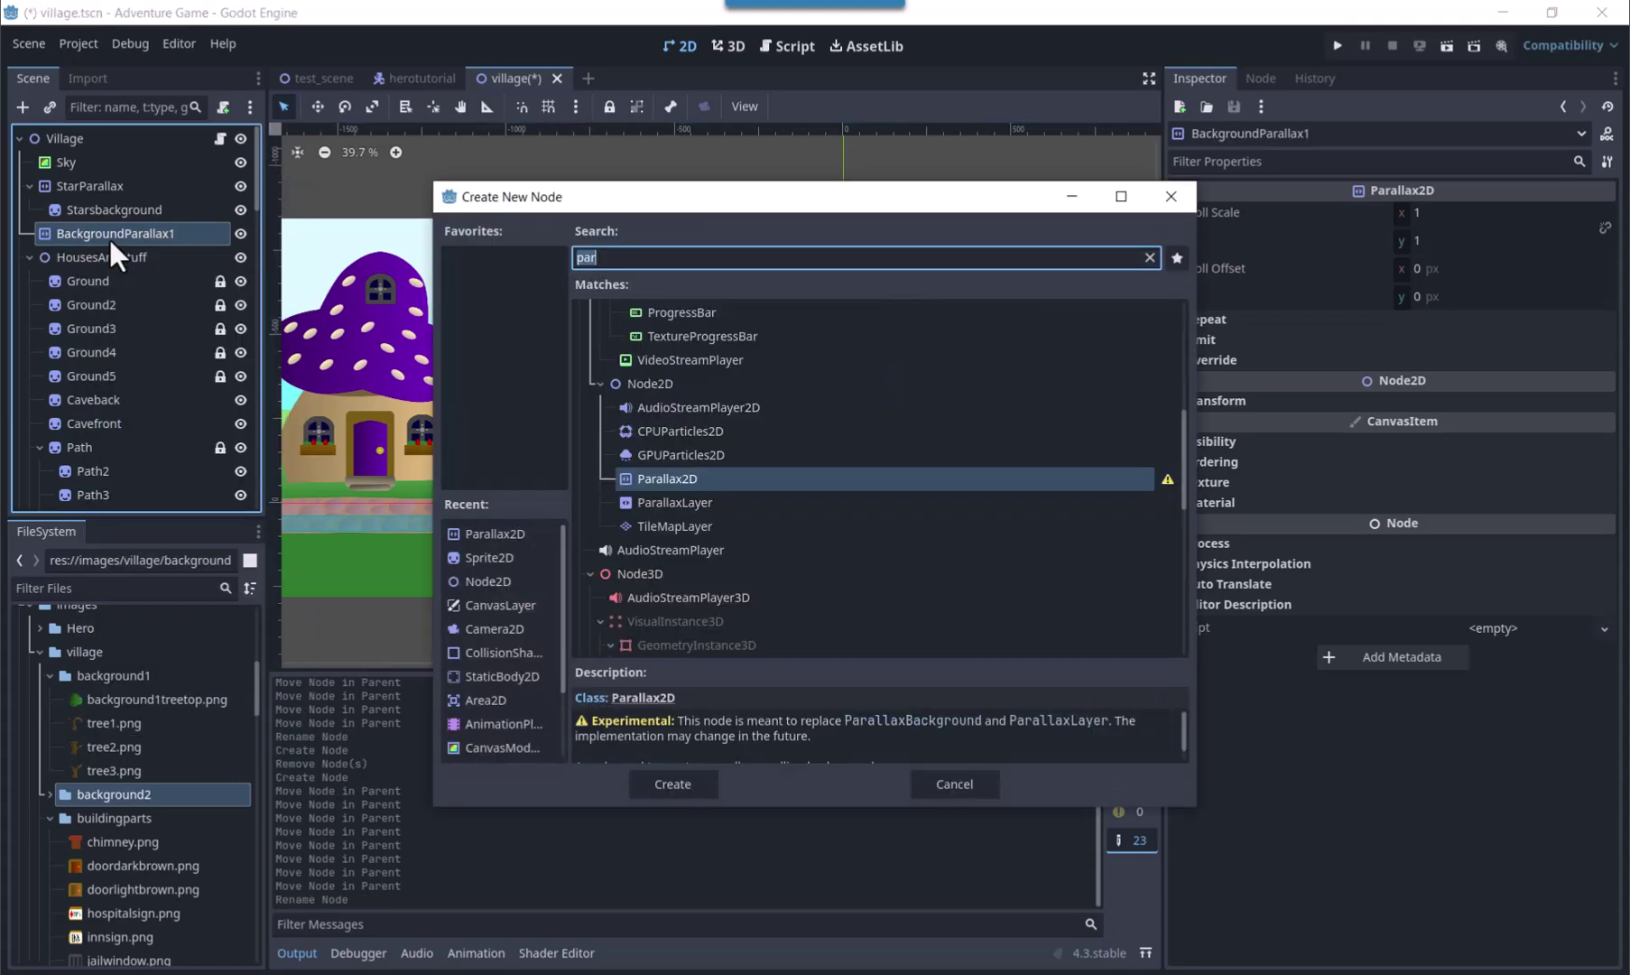
type("sp")
double_click(639, 480)
left_click(1493, 213)
left_click(1416, 654)
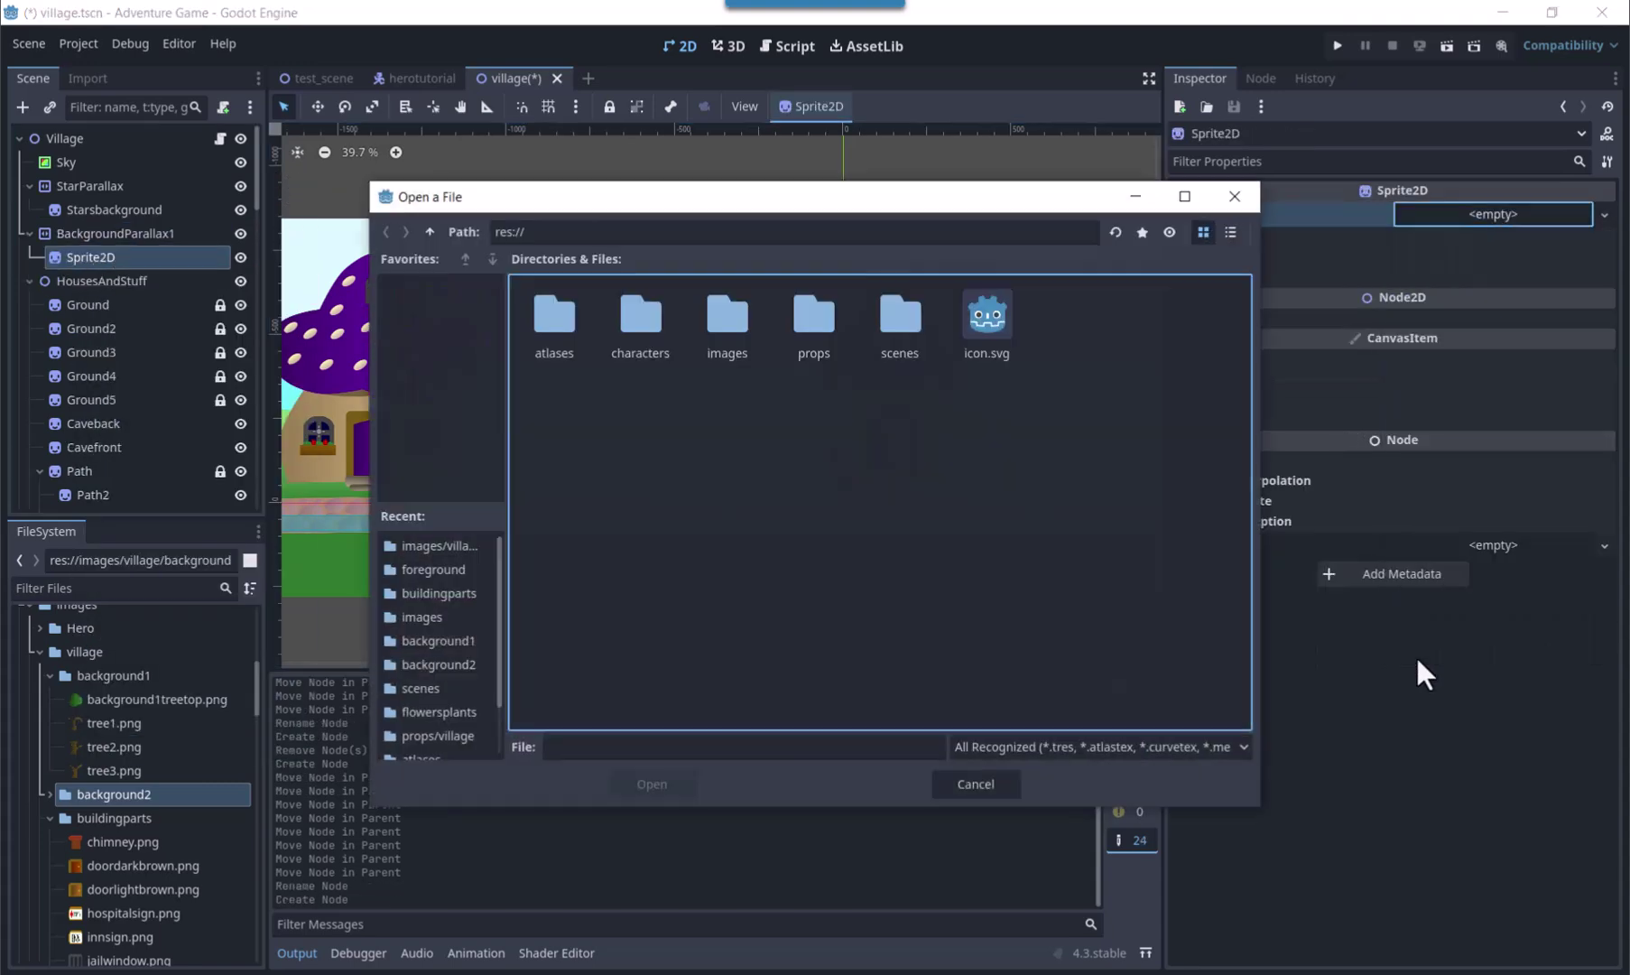
double_click(727, 321)
double_click(638, 326)
double_click(639, 326)
key("w")
left_click_drag(746, 440, 625, 365)
- Add a second tree Sprite2D from background2 and move it into the background
right_click(72, 234)
left_click(111, 253)
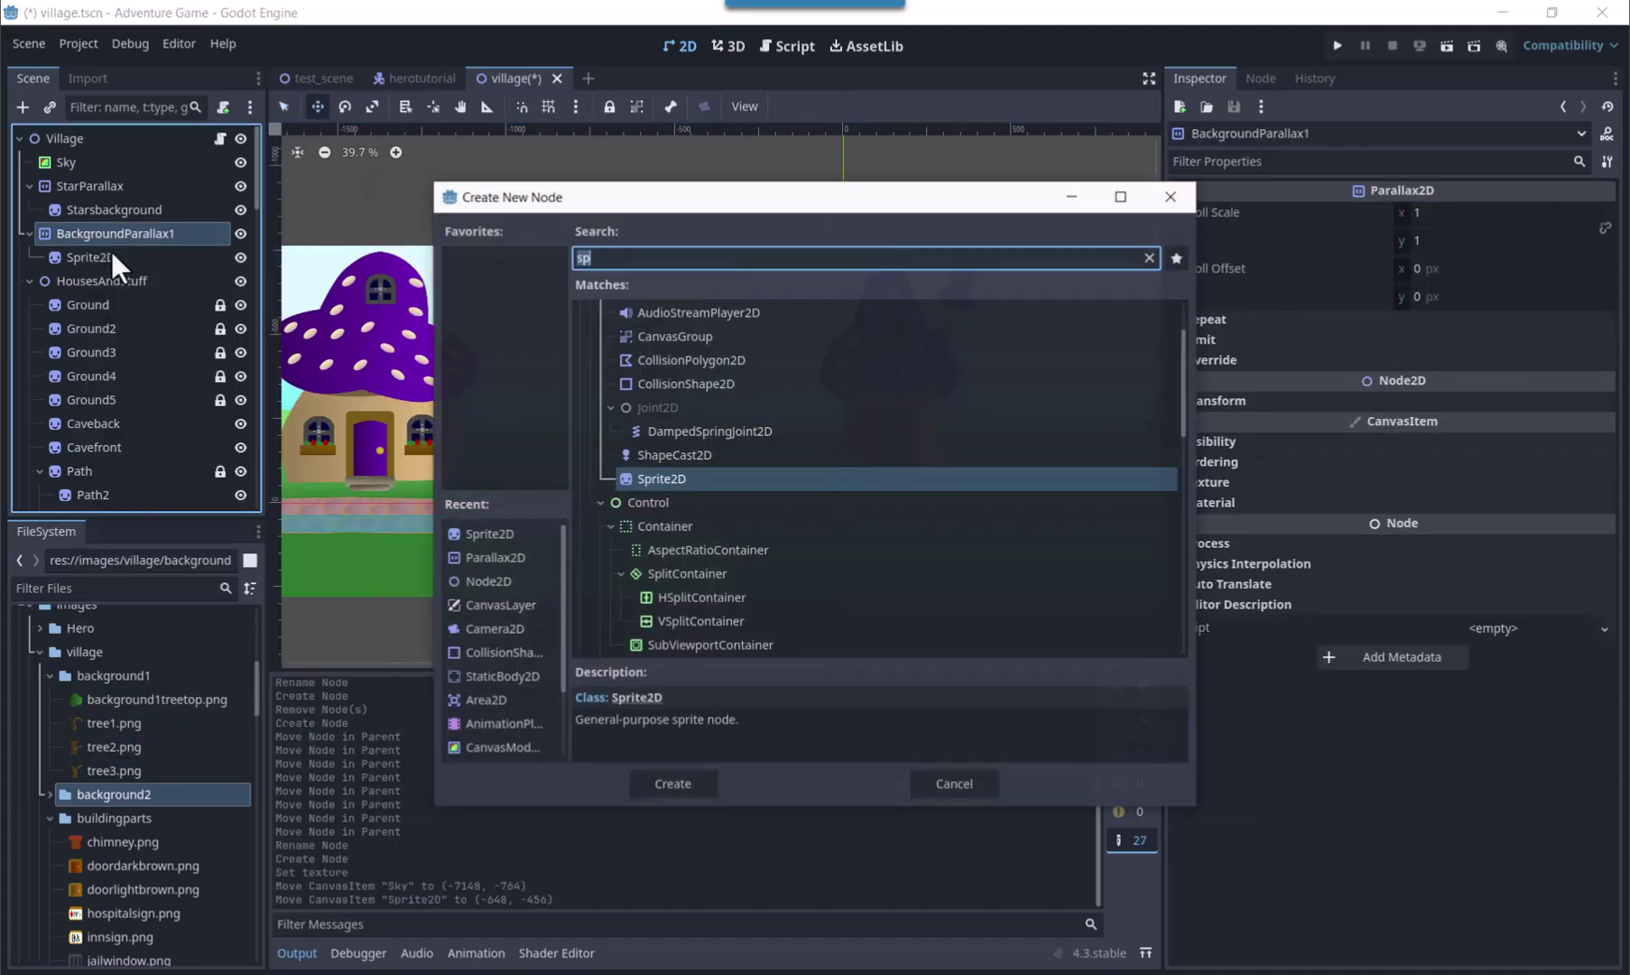
double_click(673, 476)
left_click(1493, 213)
left_click(1422, 652)
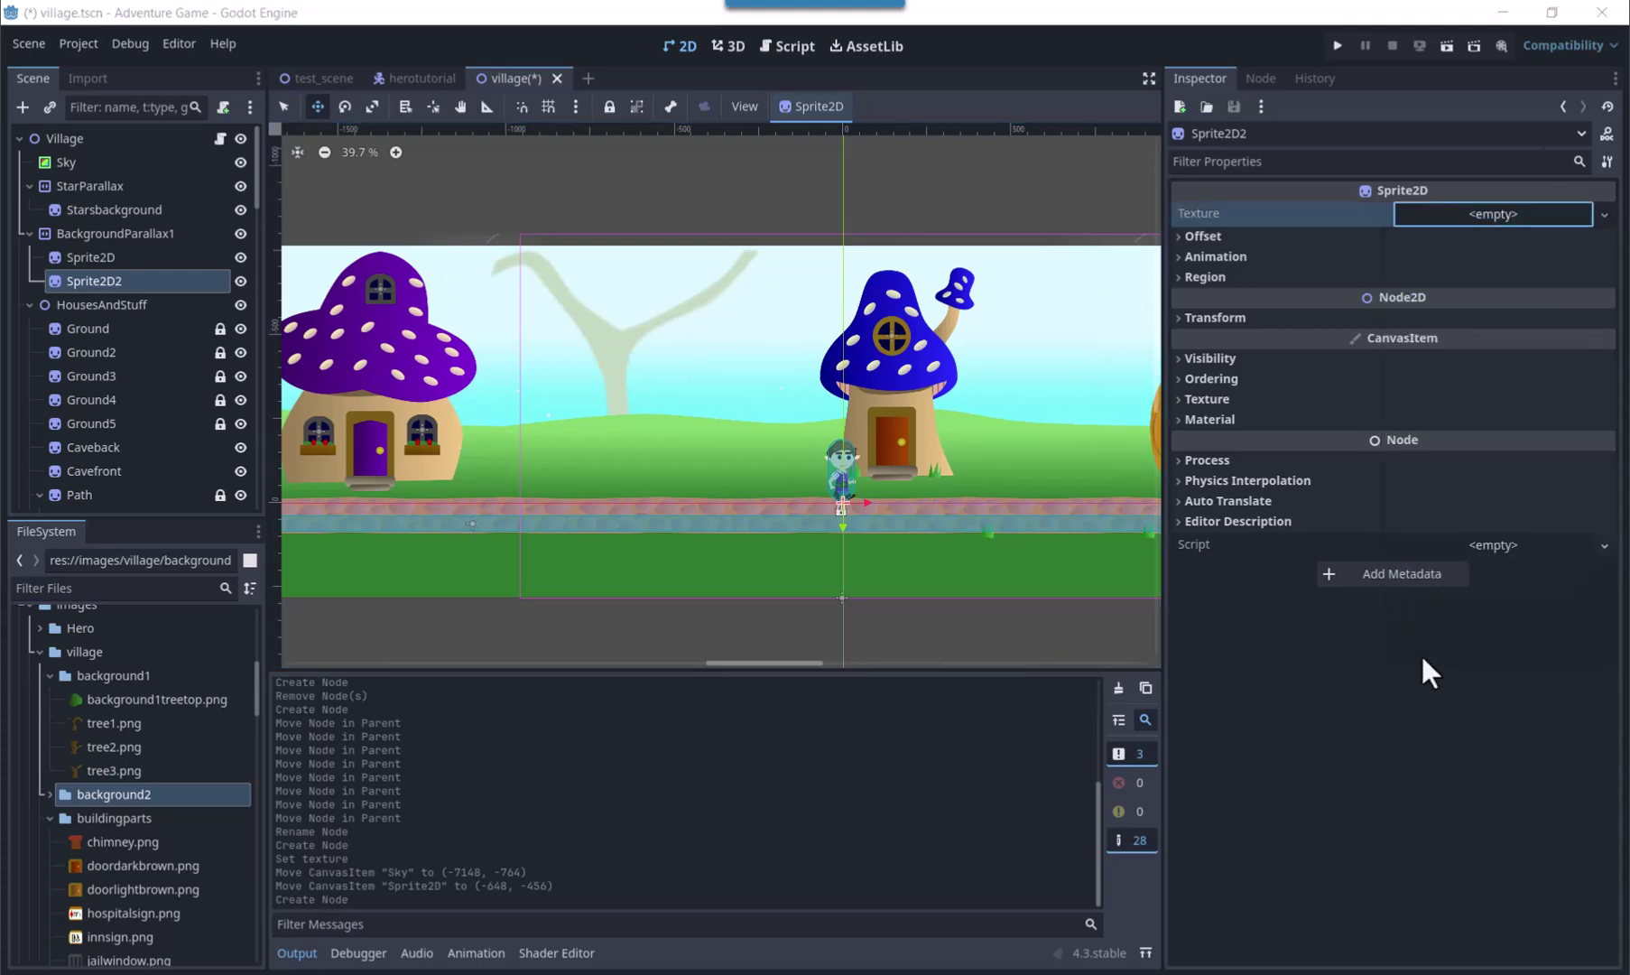
double_click(727, 321)
double_click(638, 326)
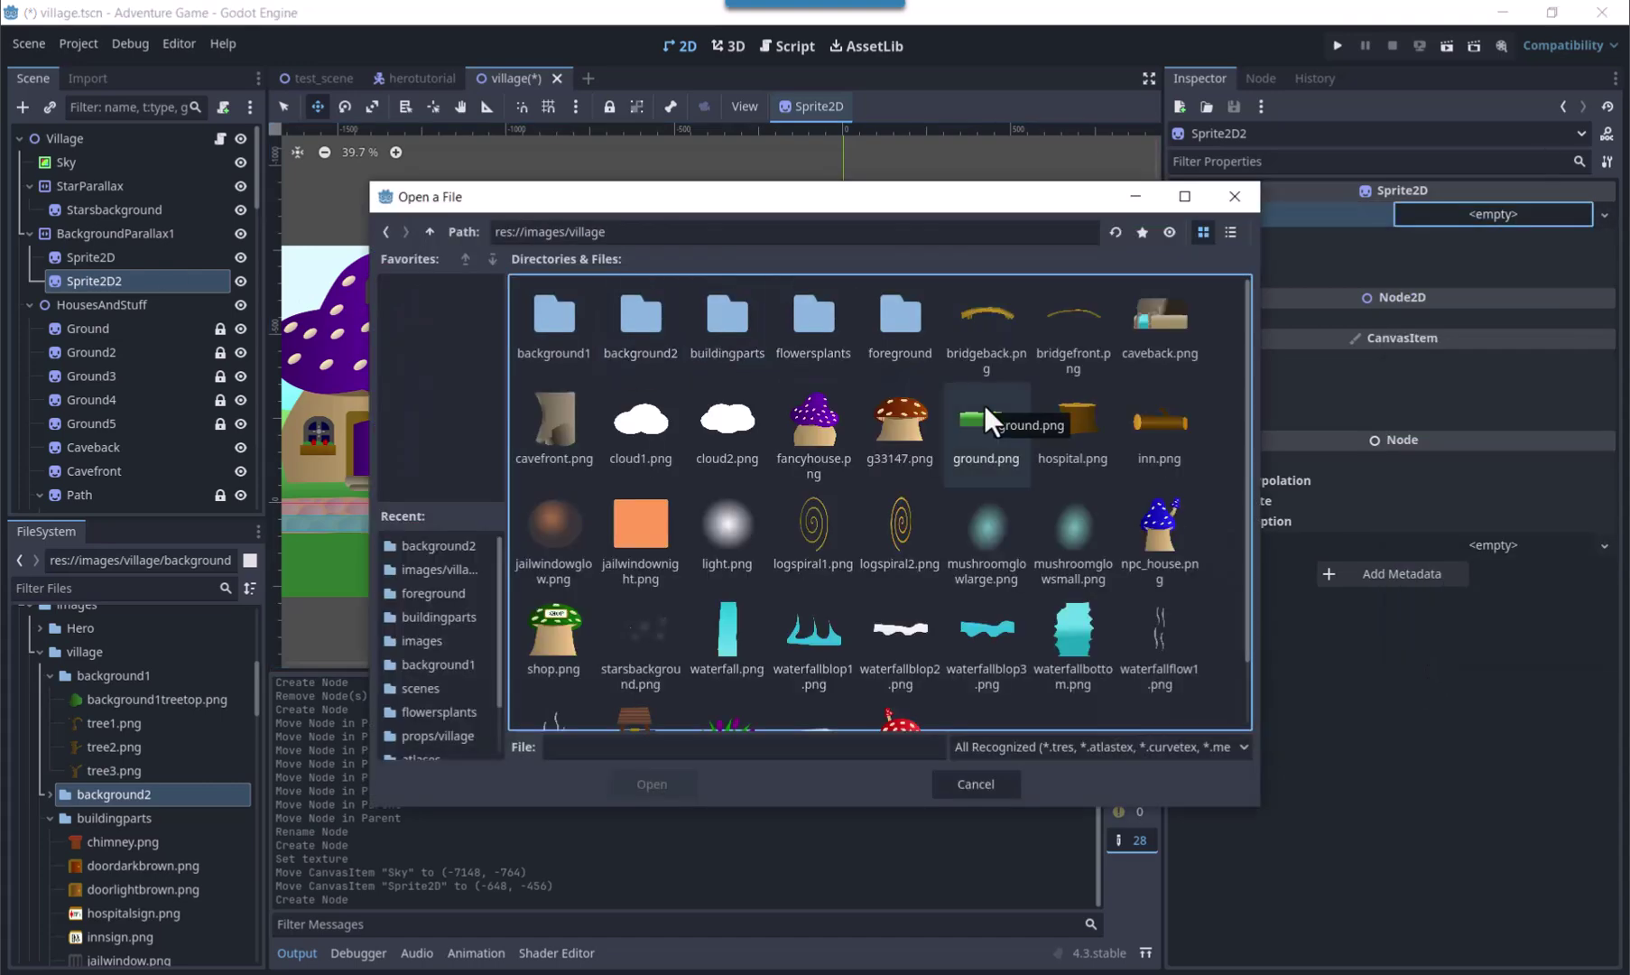
double_click(640, 317)
double_click(636, 316)
left_click_drag(812, 506, 790, 346)
- Add a third tree Sprite2D from background2 and place it on the right behind the inn
right_click(68, 227)
left_click(117, 240)
double_click(654, 475)
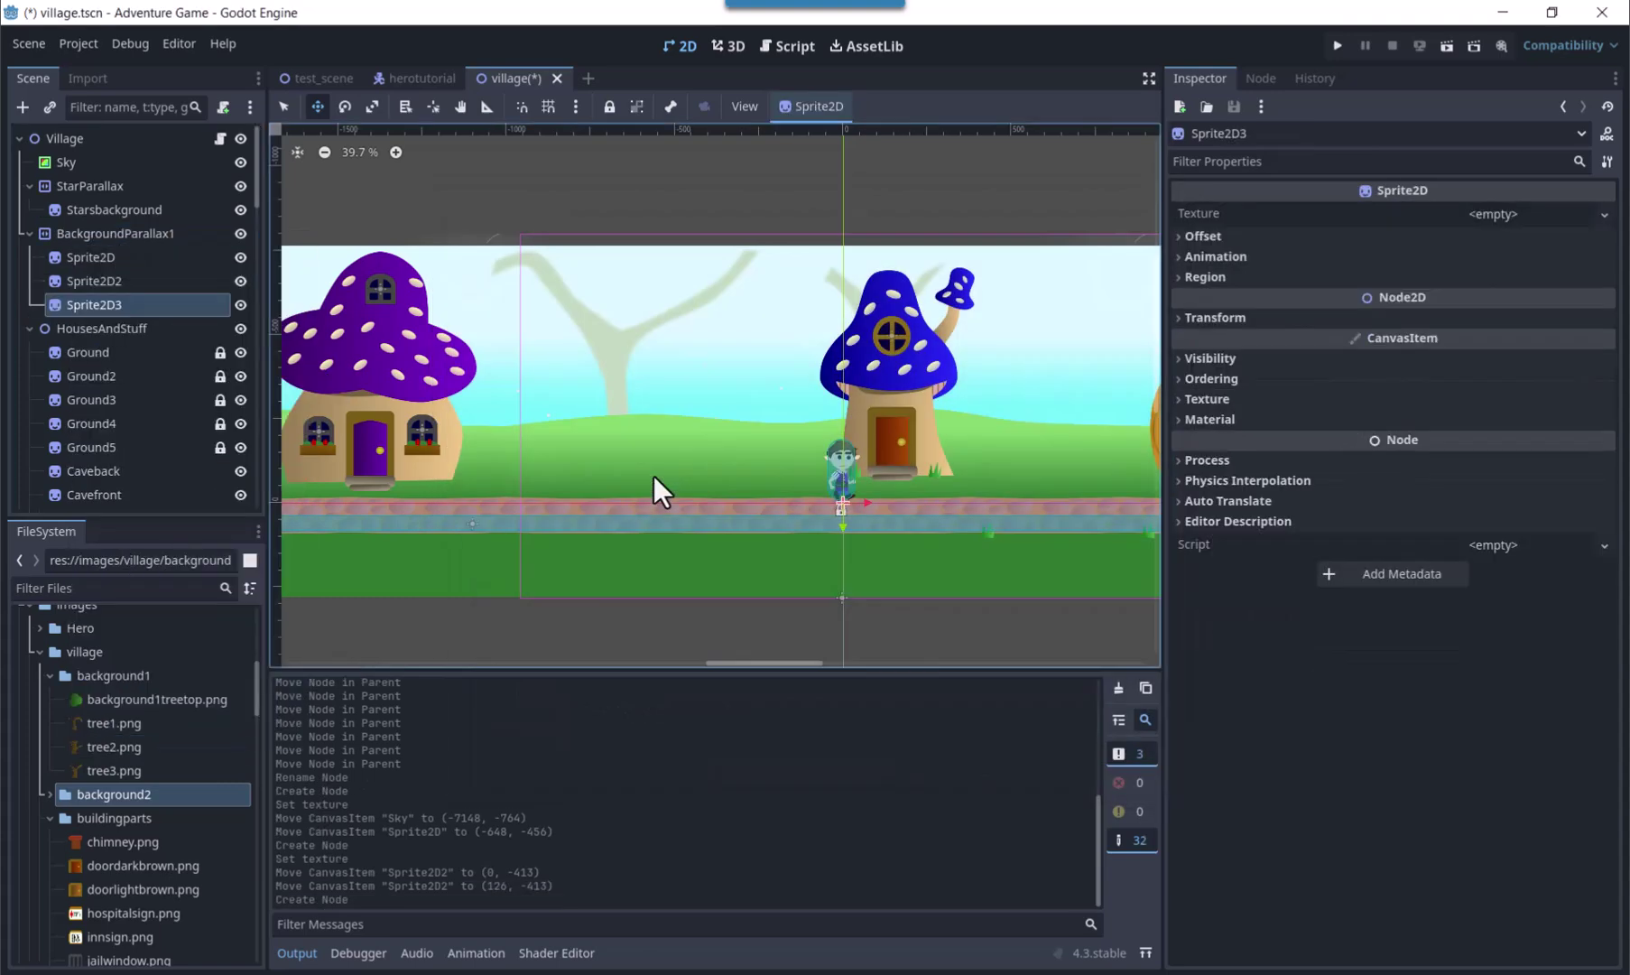
left_click_drag(778, 664, 841, 663)
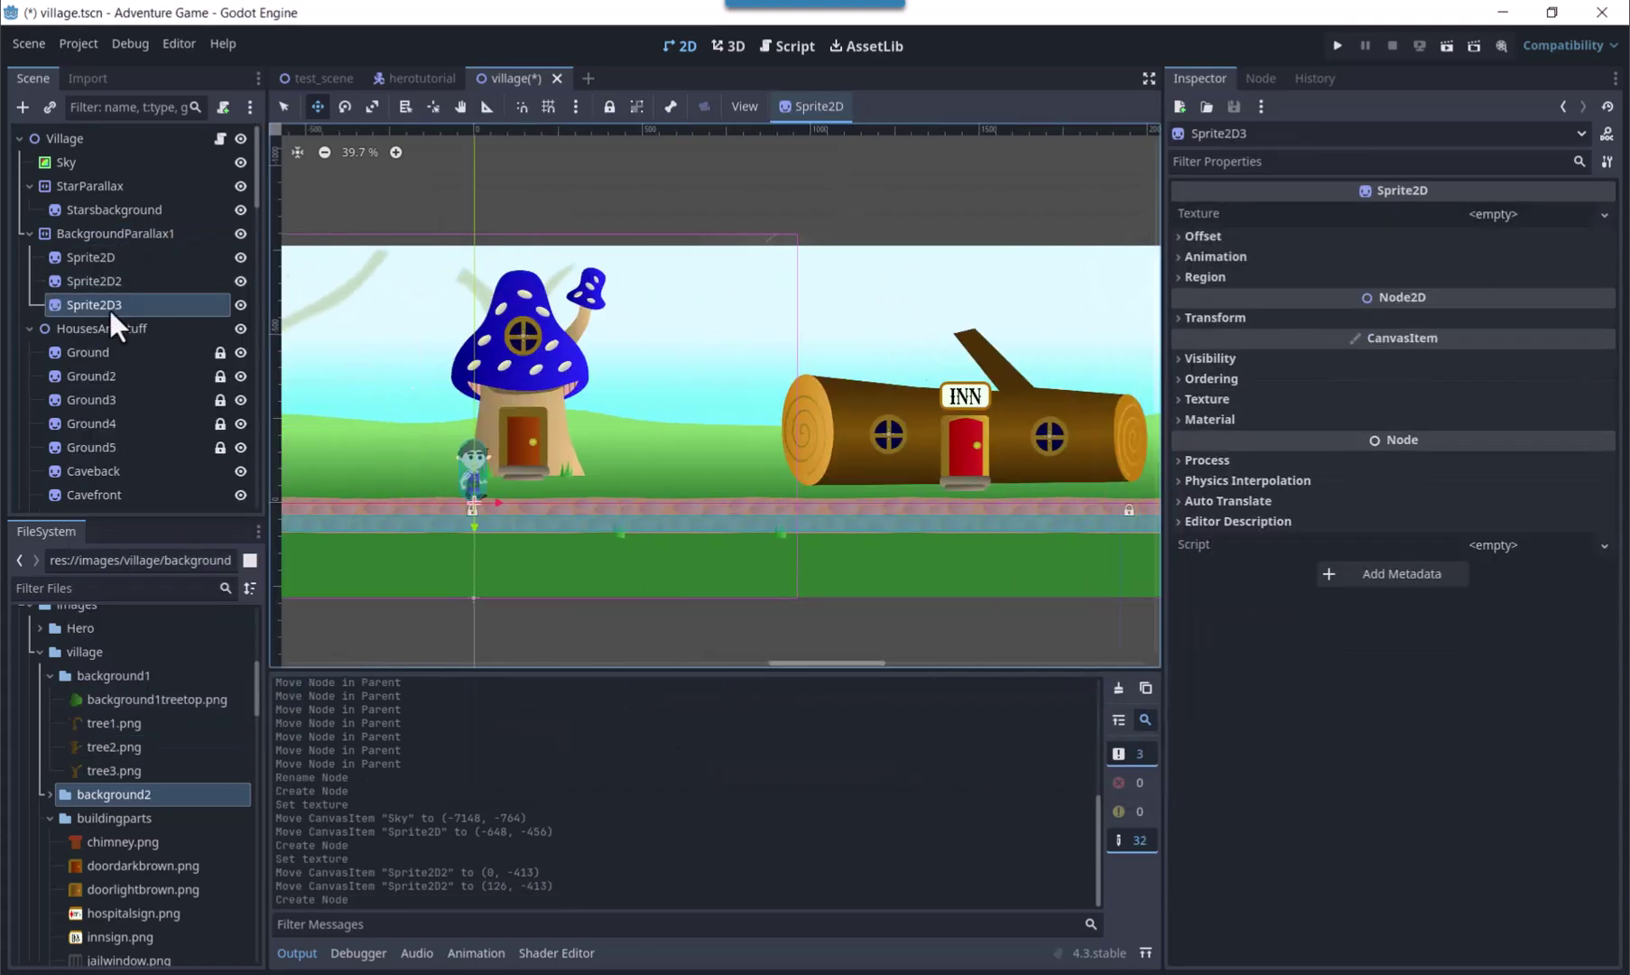
left_click(1495, 214)
left_click(1390, 655)
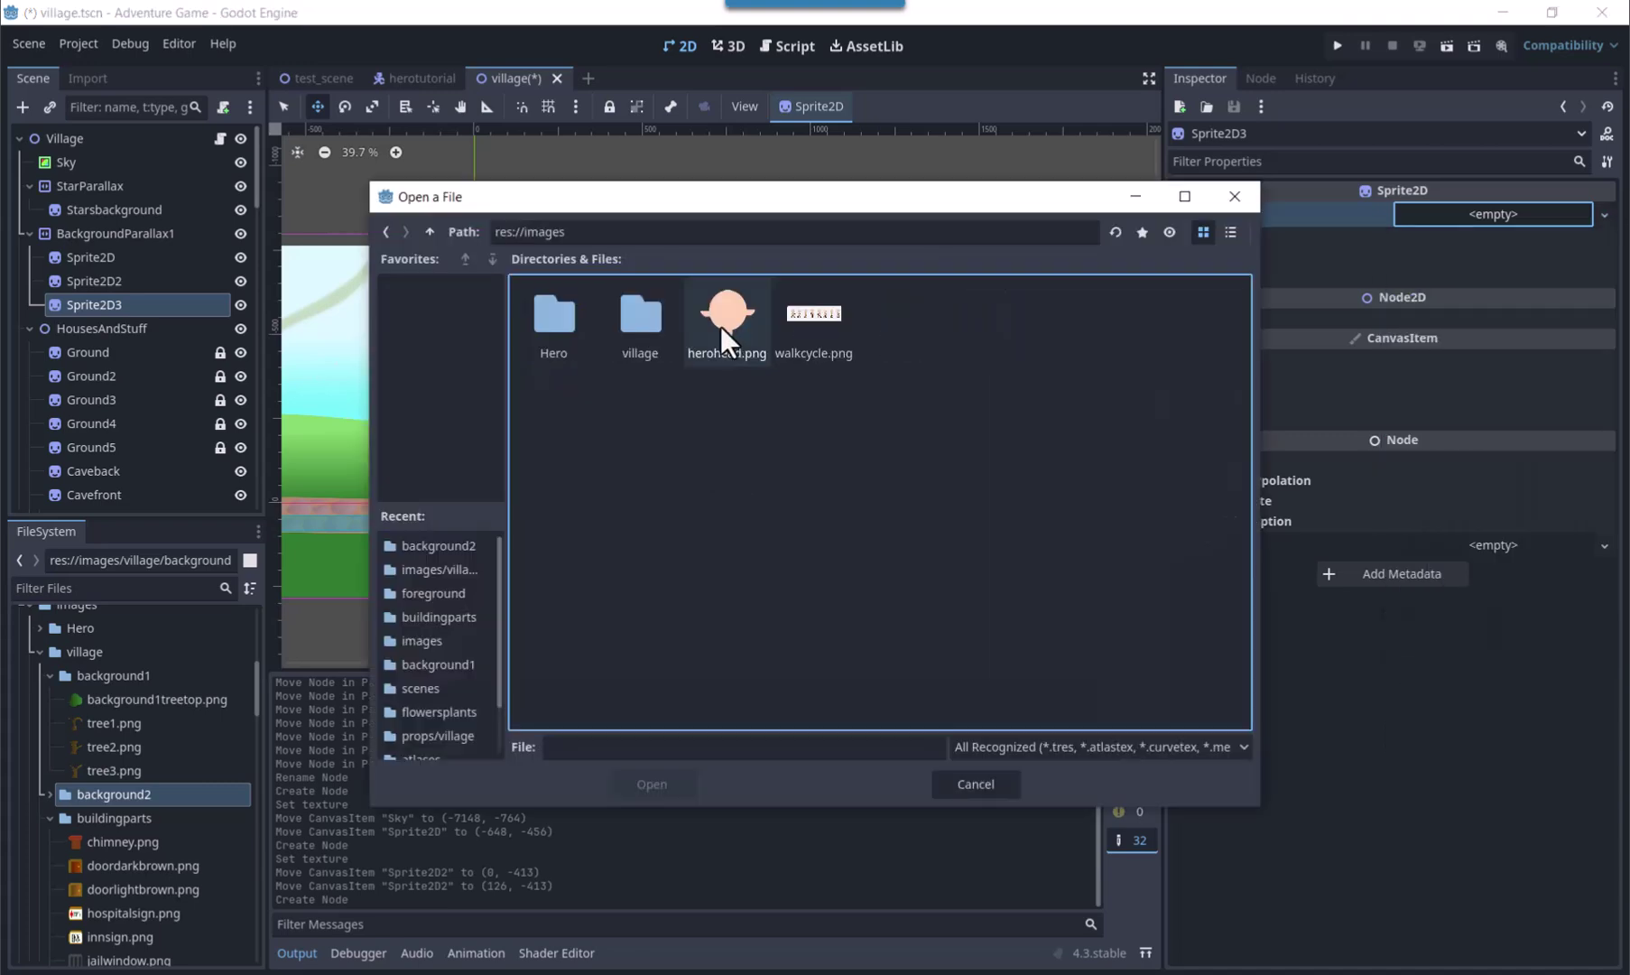
double_click(640, 316)
double_click(640, 316)
double_click(734, 320)
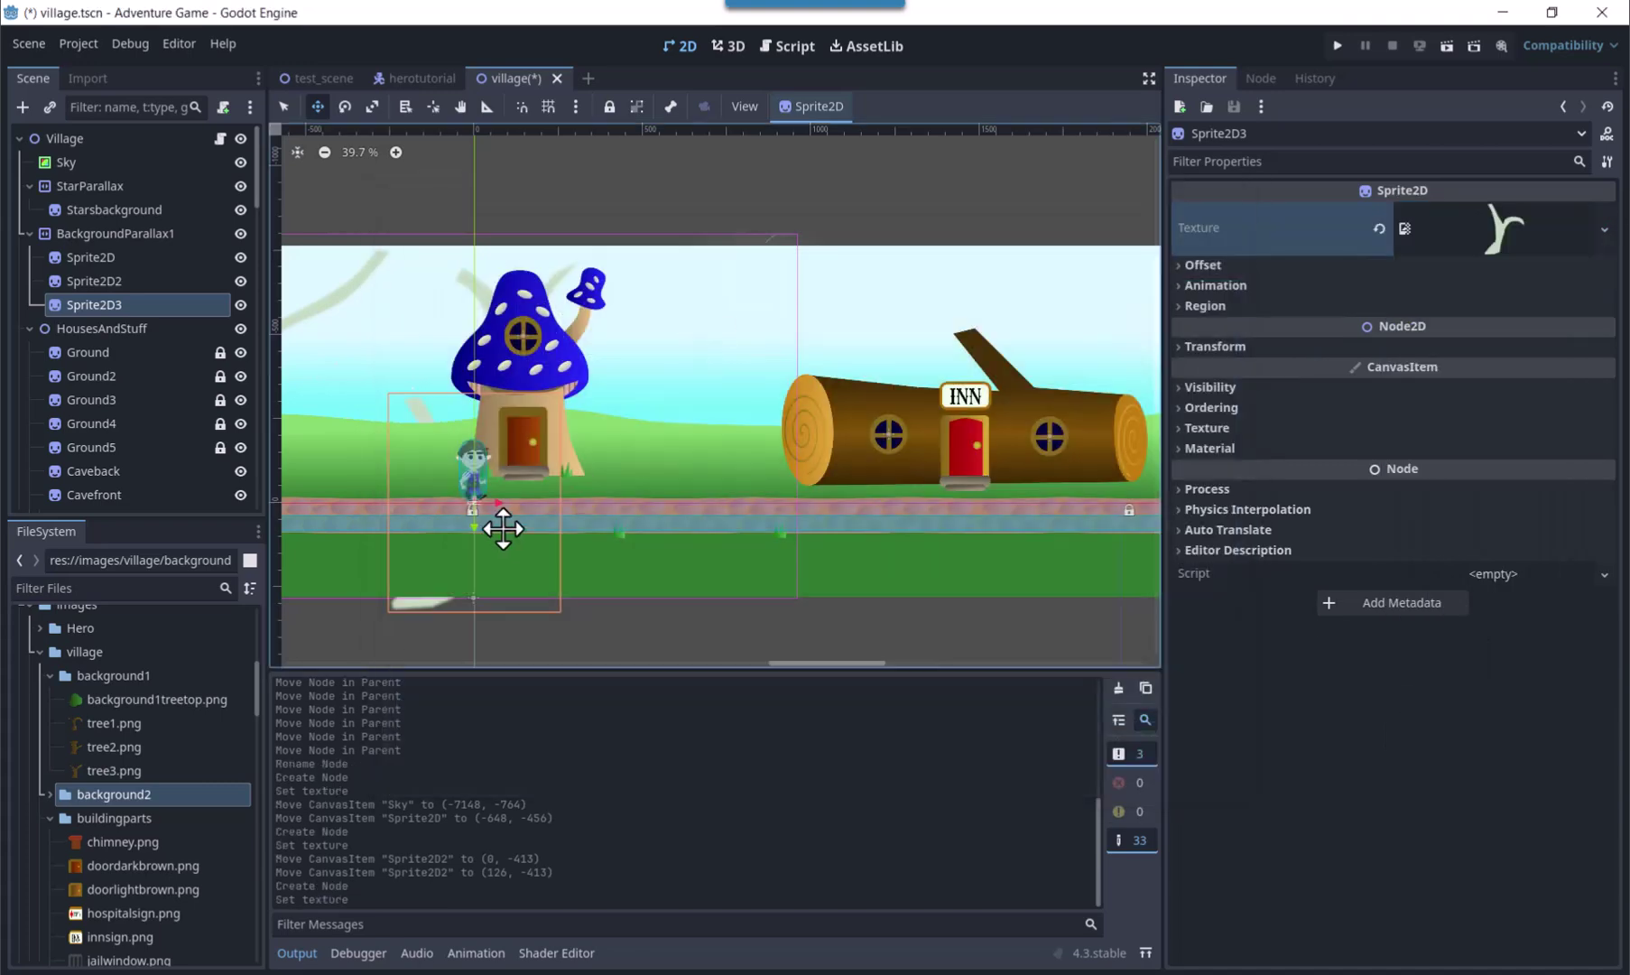
left_click_drag(503, 528, 772, 349)
- Give BackgroundParallax1 scroll scale x 0.8, repeat width 3000 and 3 repeat times
left_click(91, 236)
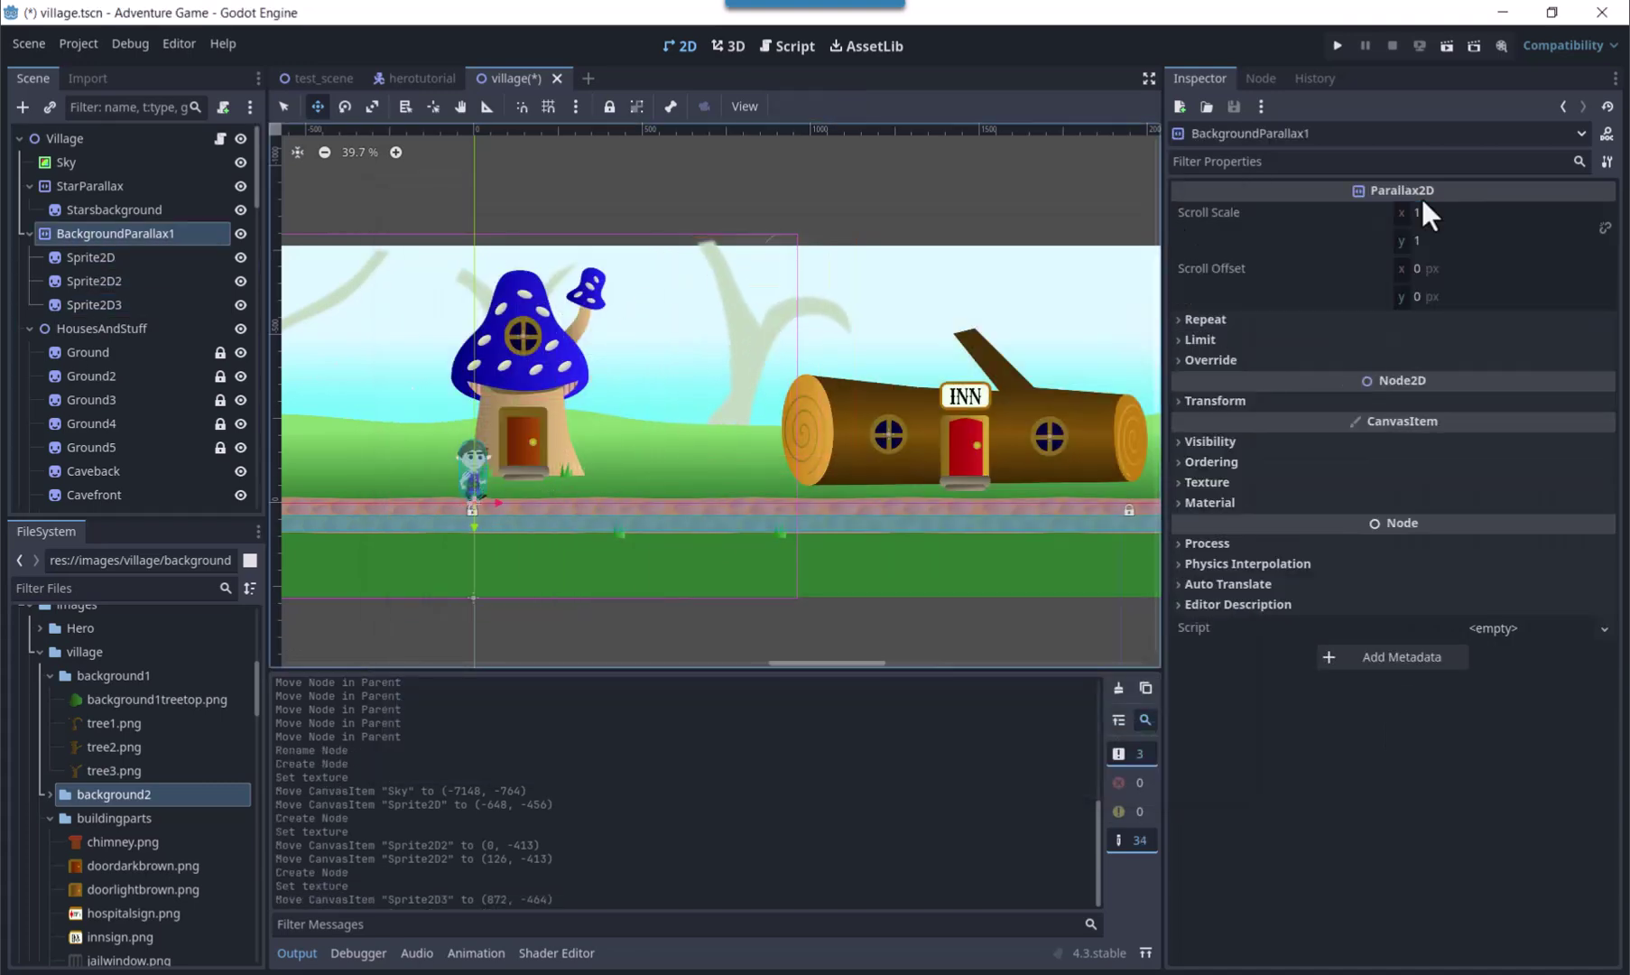
left_click(1420, 215)
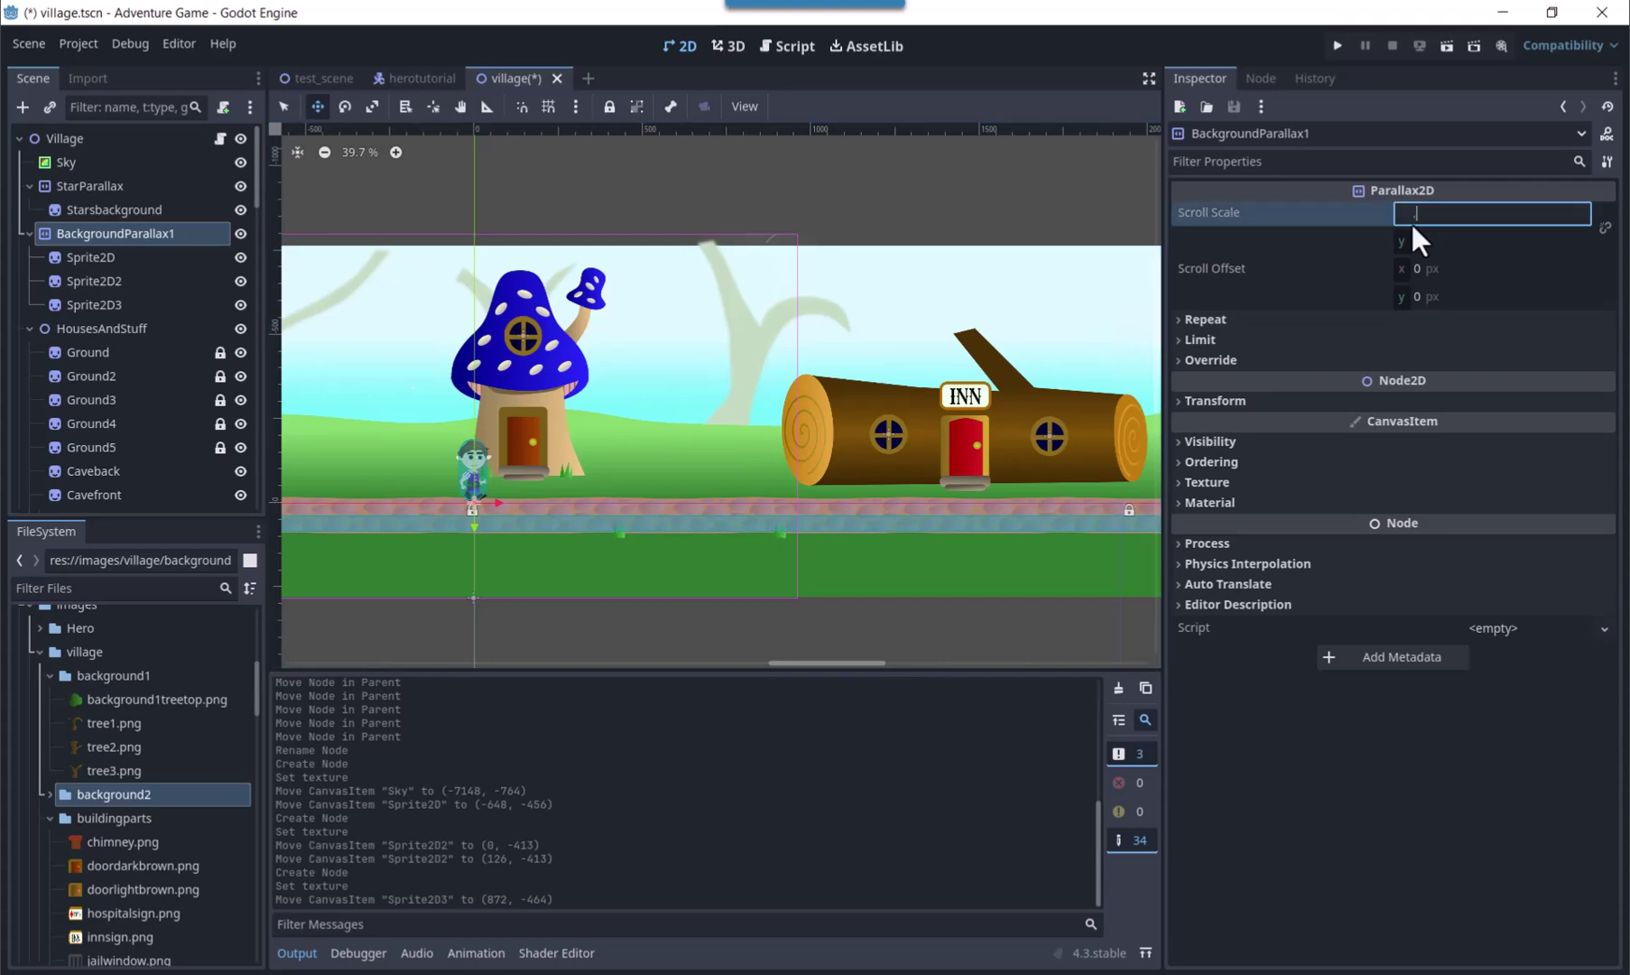
left_click(1425, 319)
left_click(1430, 341)
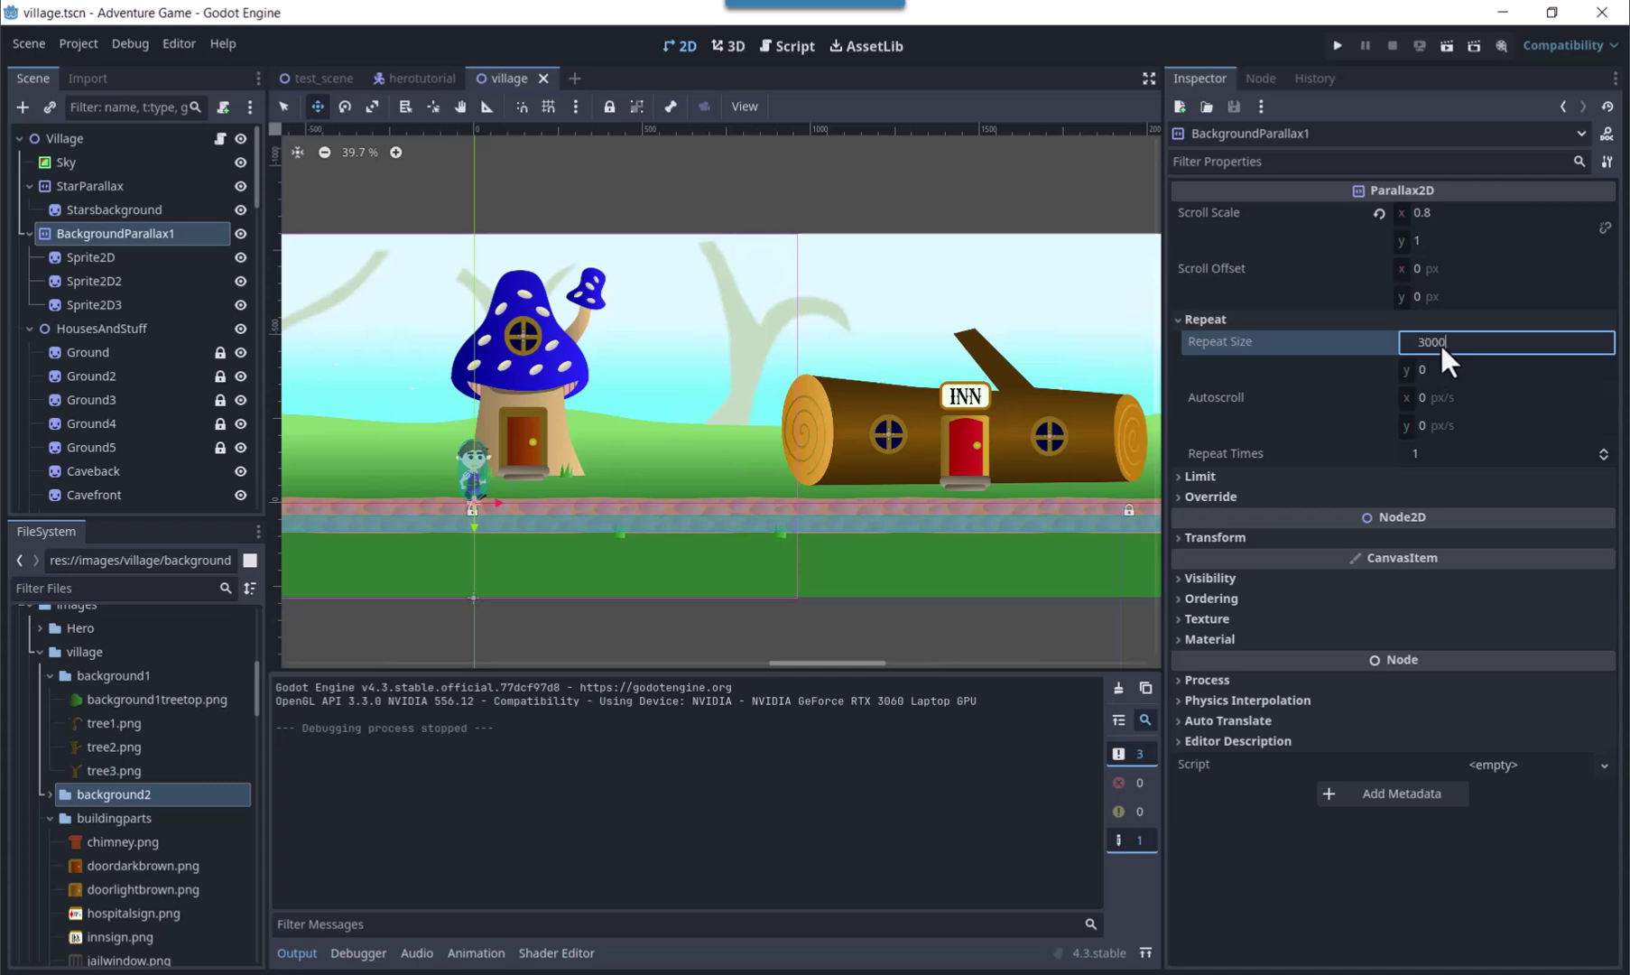
left_click(1605, 449)
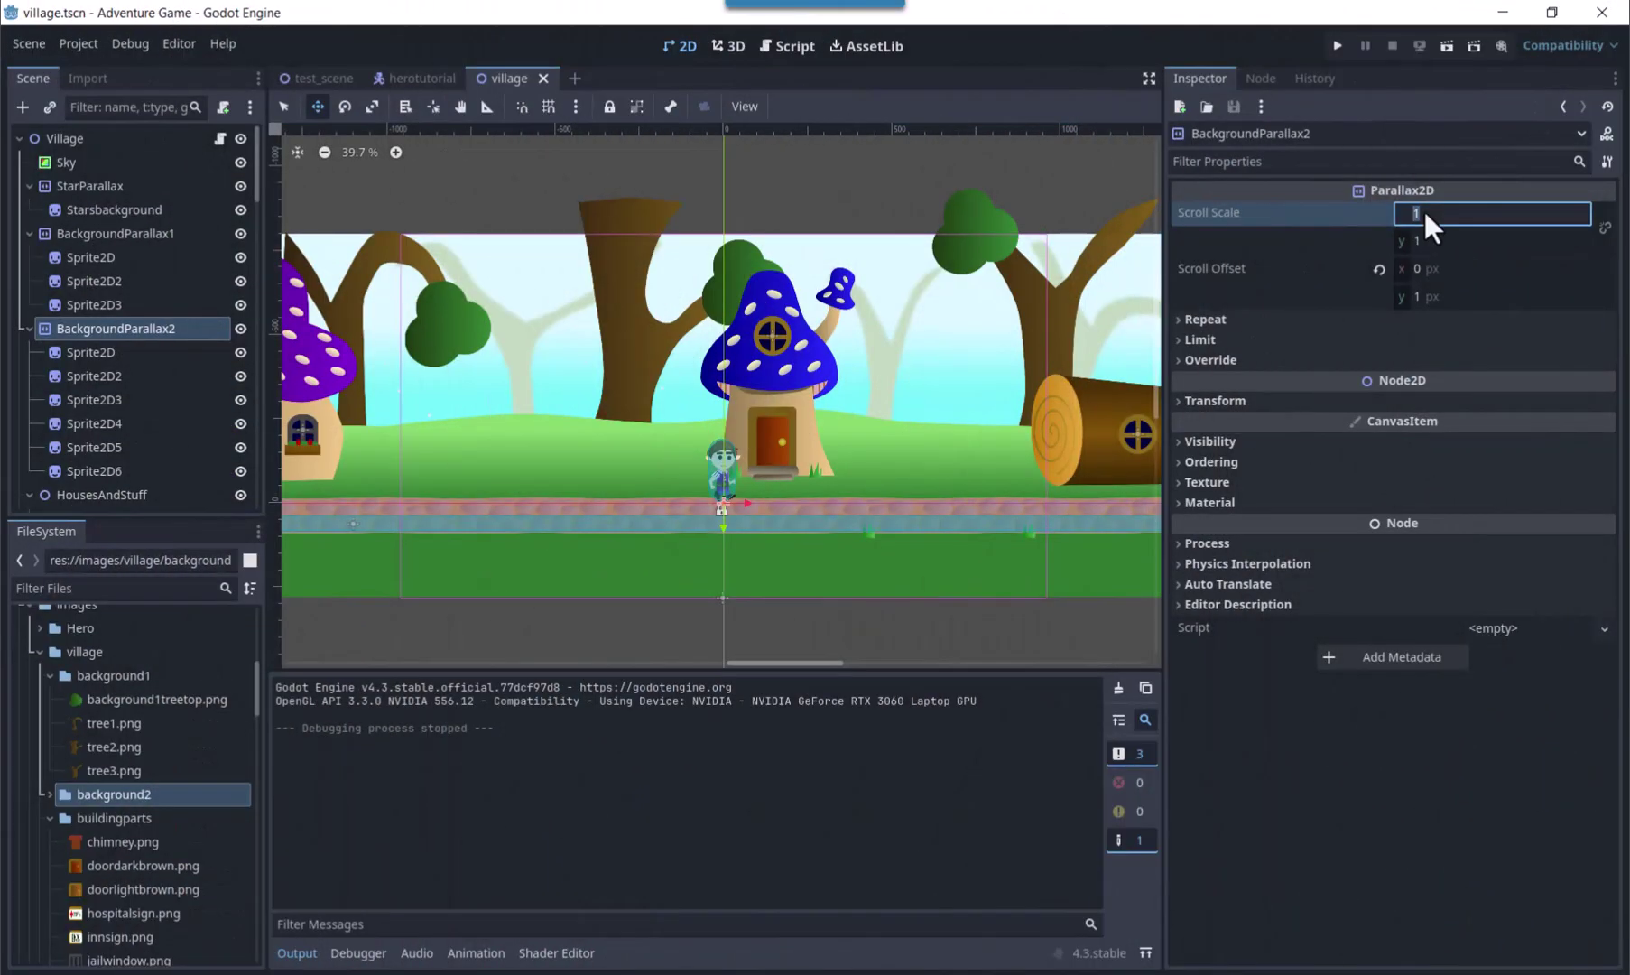
- Set BackgroundParallax2's scroll scale to 0.9 by 0.9 and its repeat width to 3000
type("9")
left_click(1422, 239)
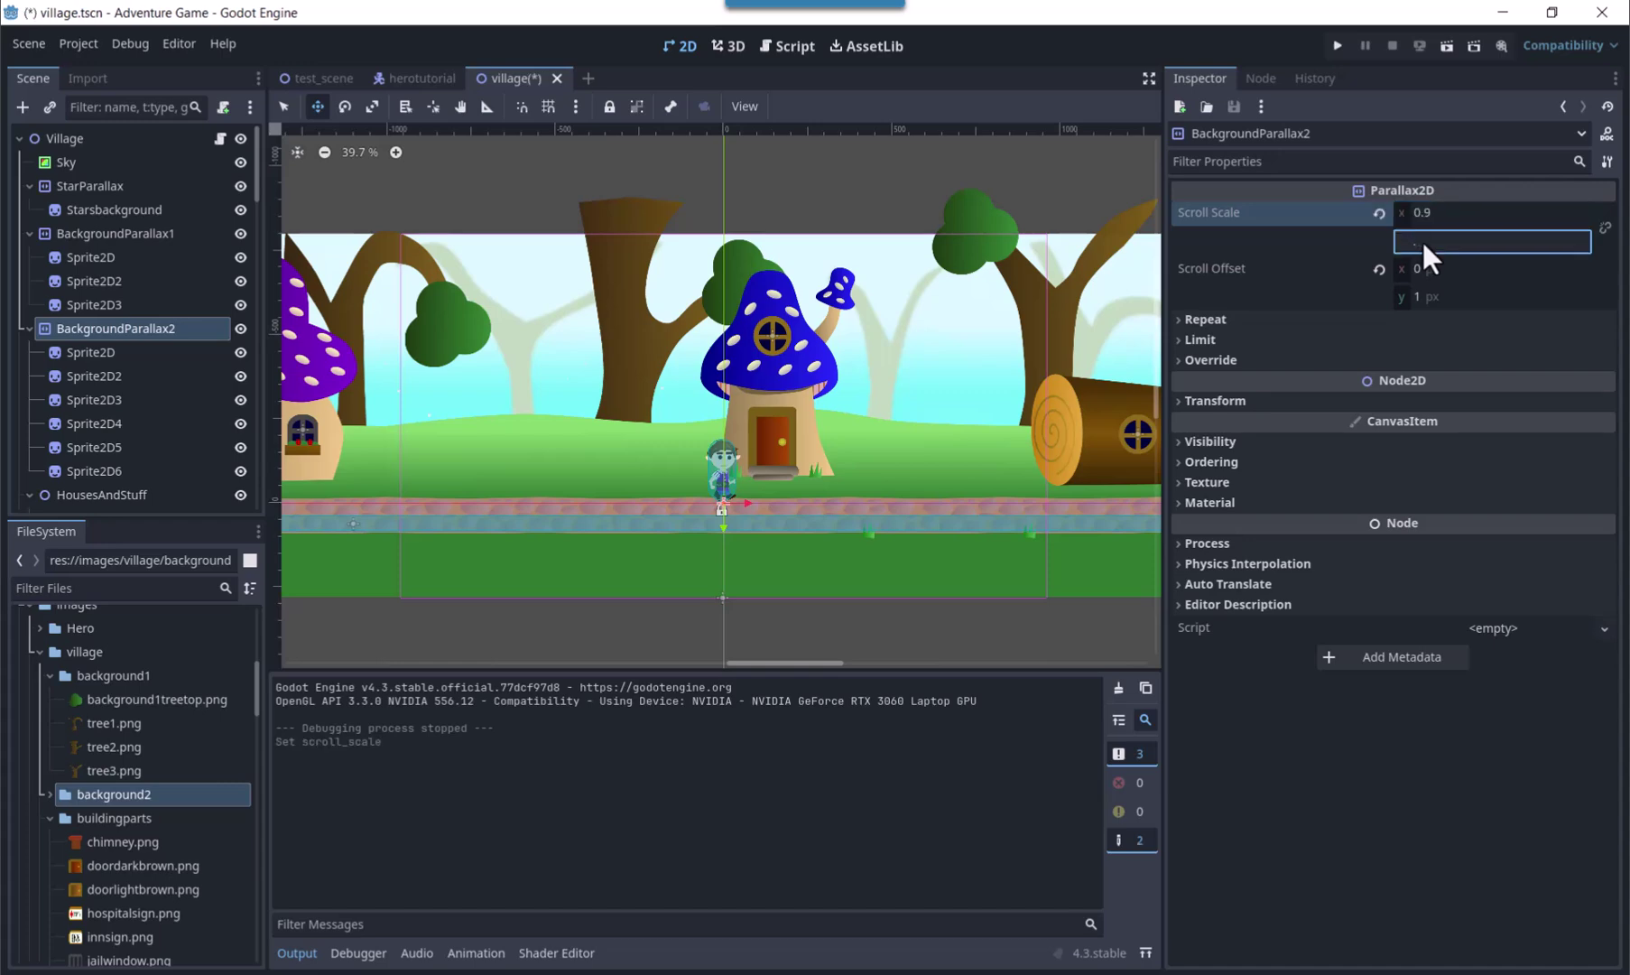
left_click(1180, 318)
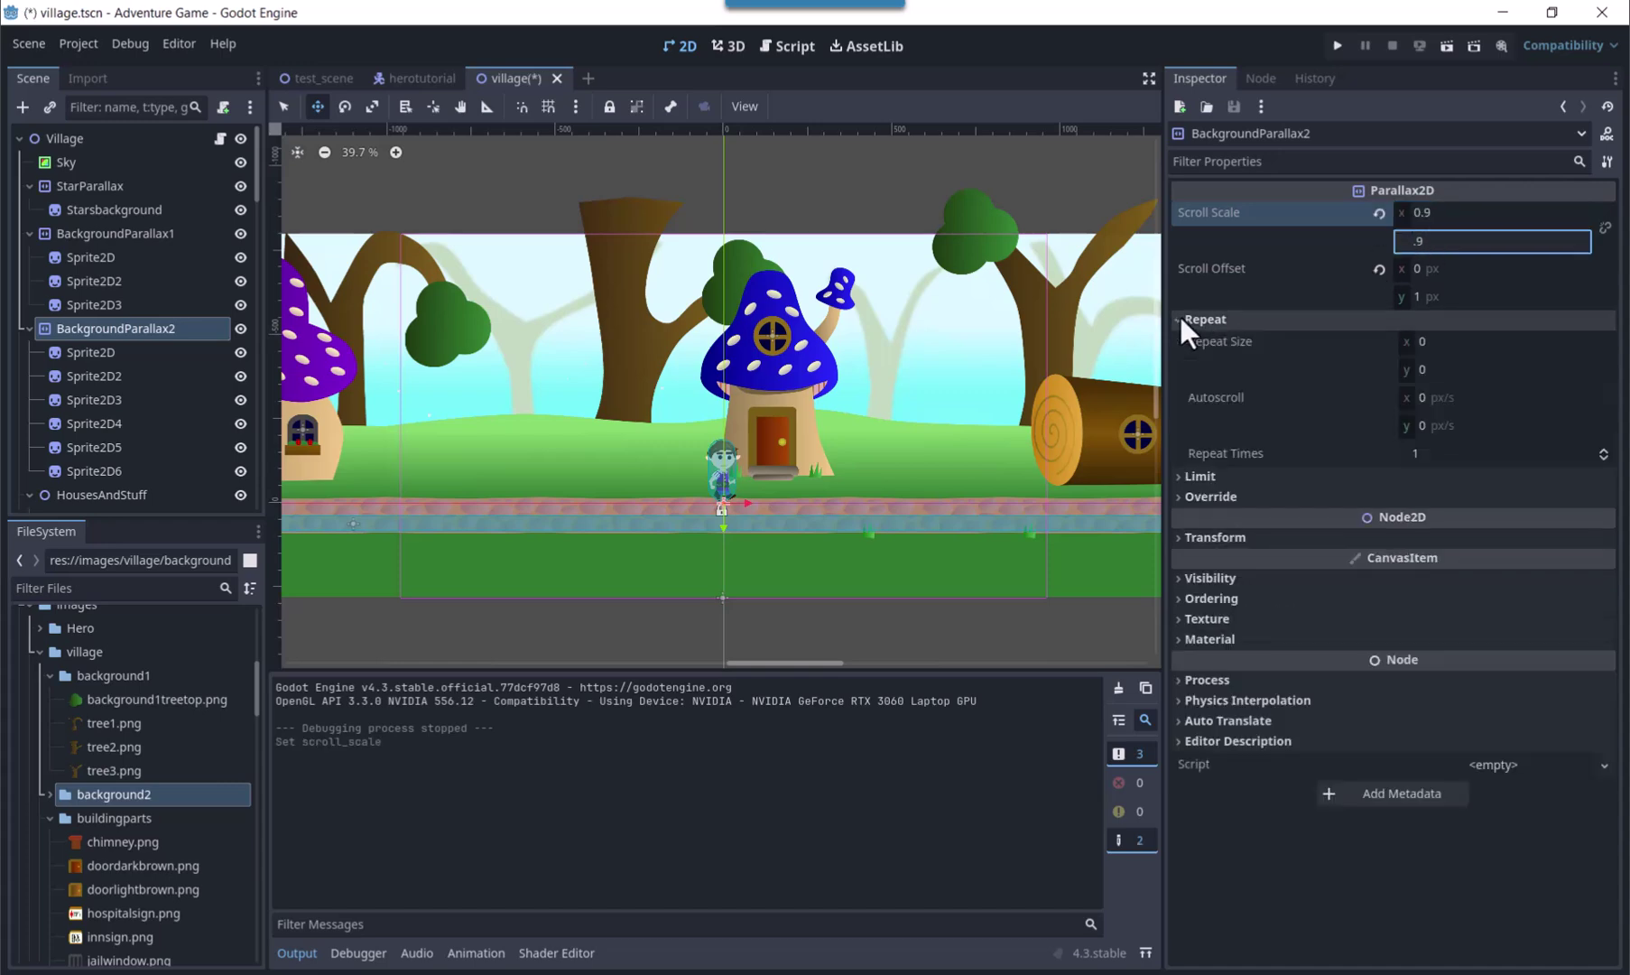
left_click(1424, 341)
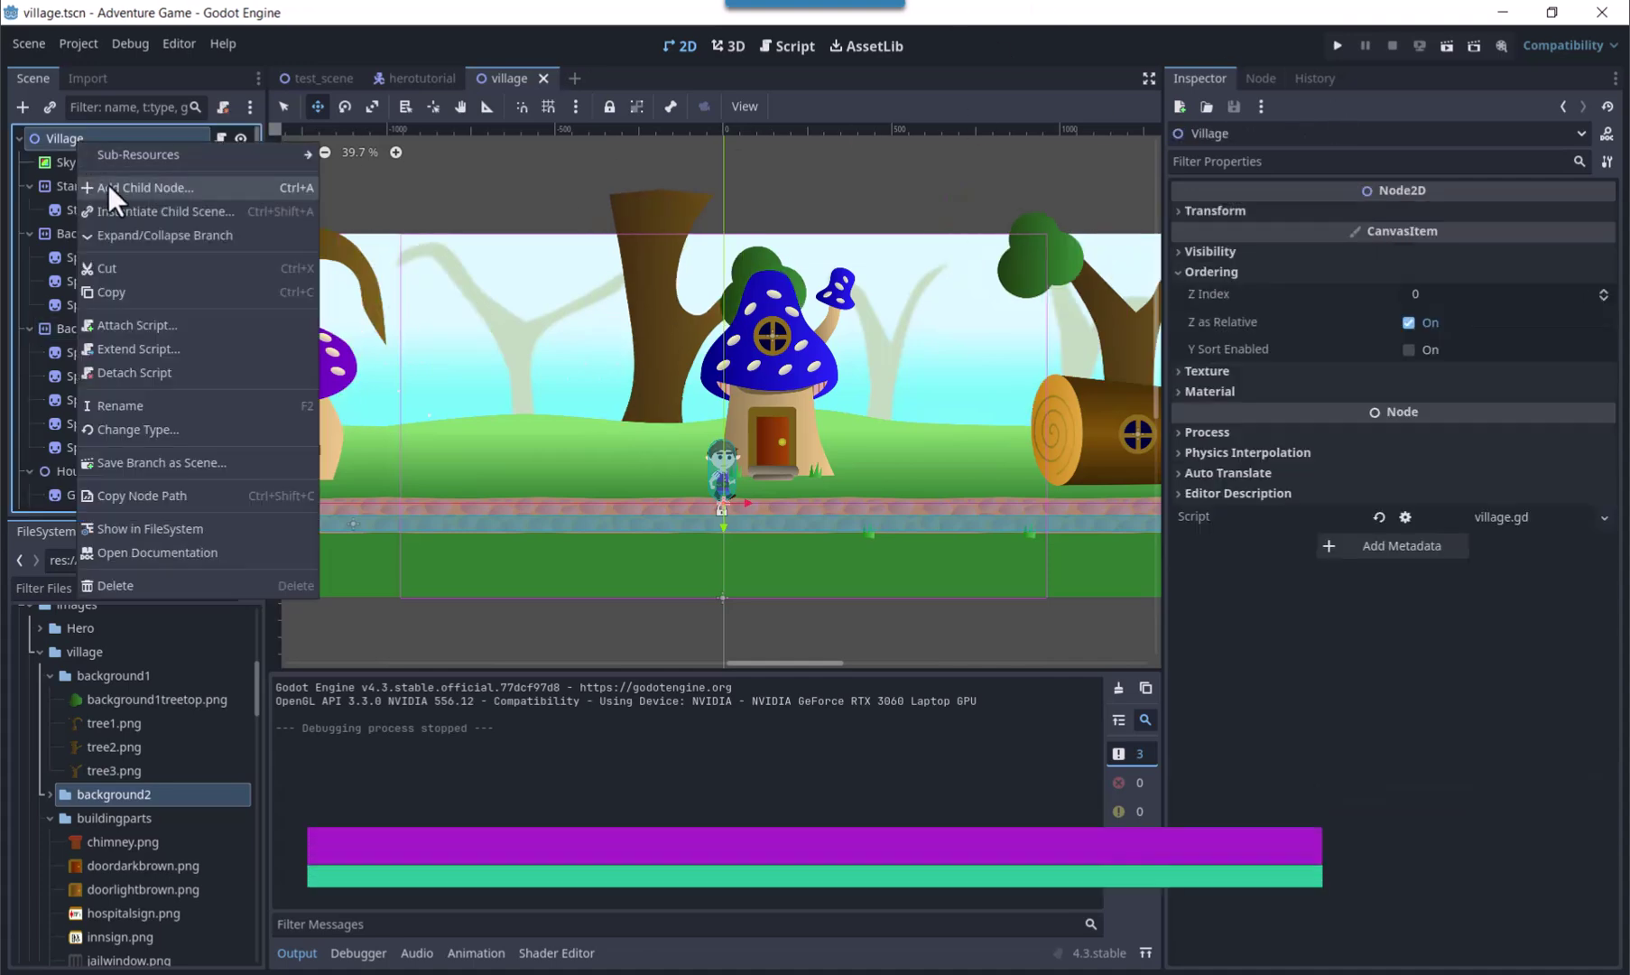
left_click(109, 185)
- Create a new Parallax2D node and rename it ParallaxWell
type("s")
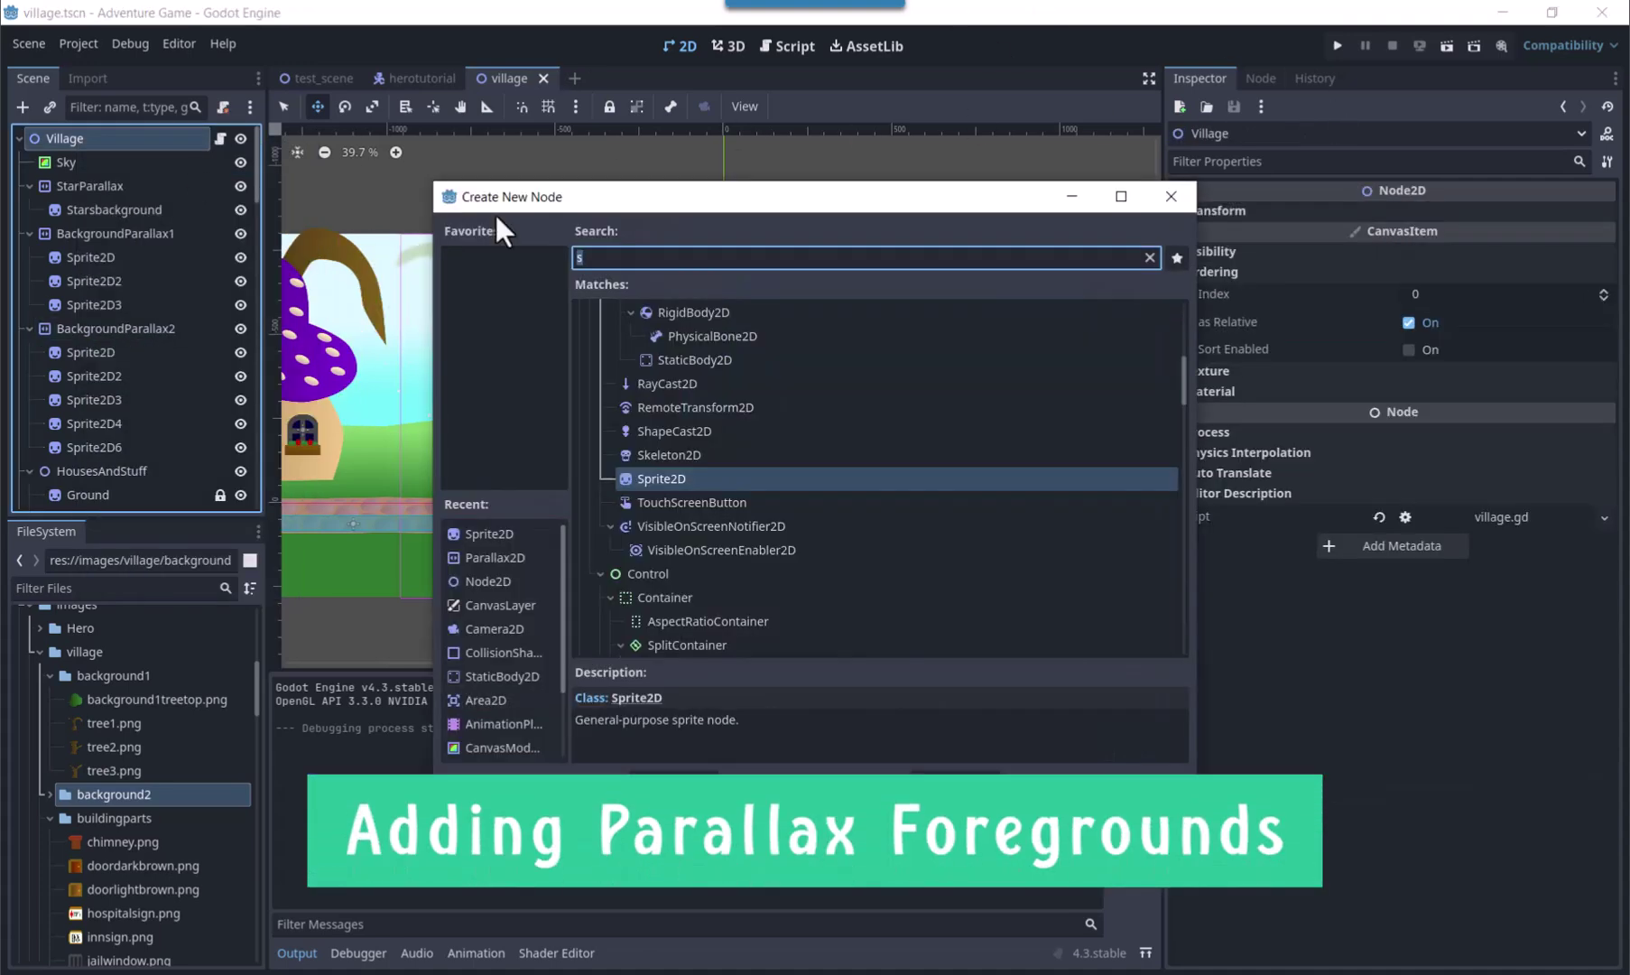
key("BackSpace")
type("par")
double_click(658, 479)
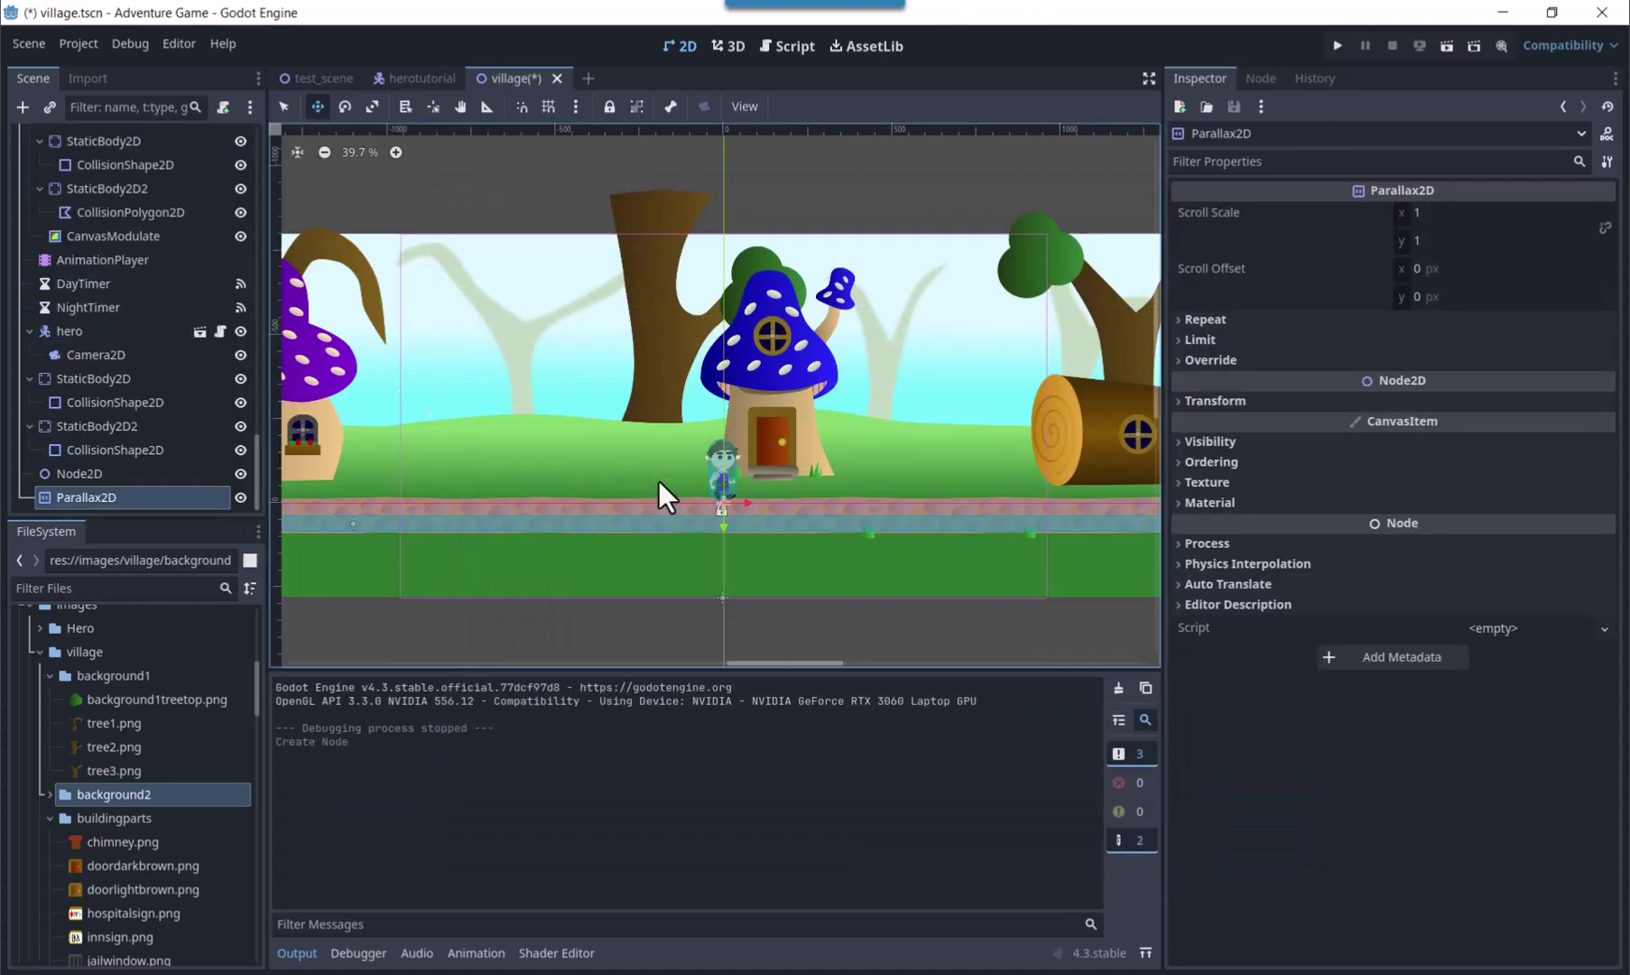
double_click(114, 497)
left_click(114, 498)
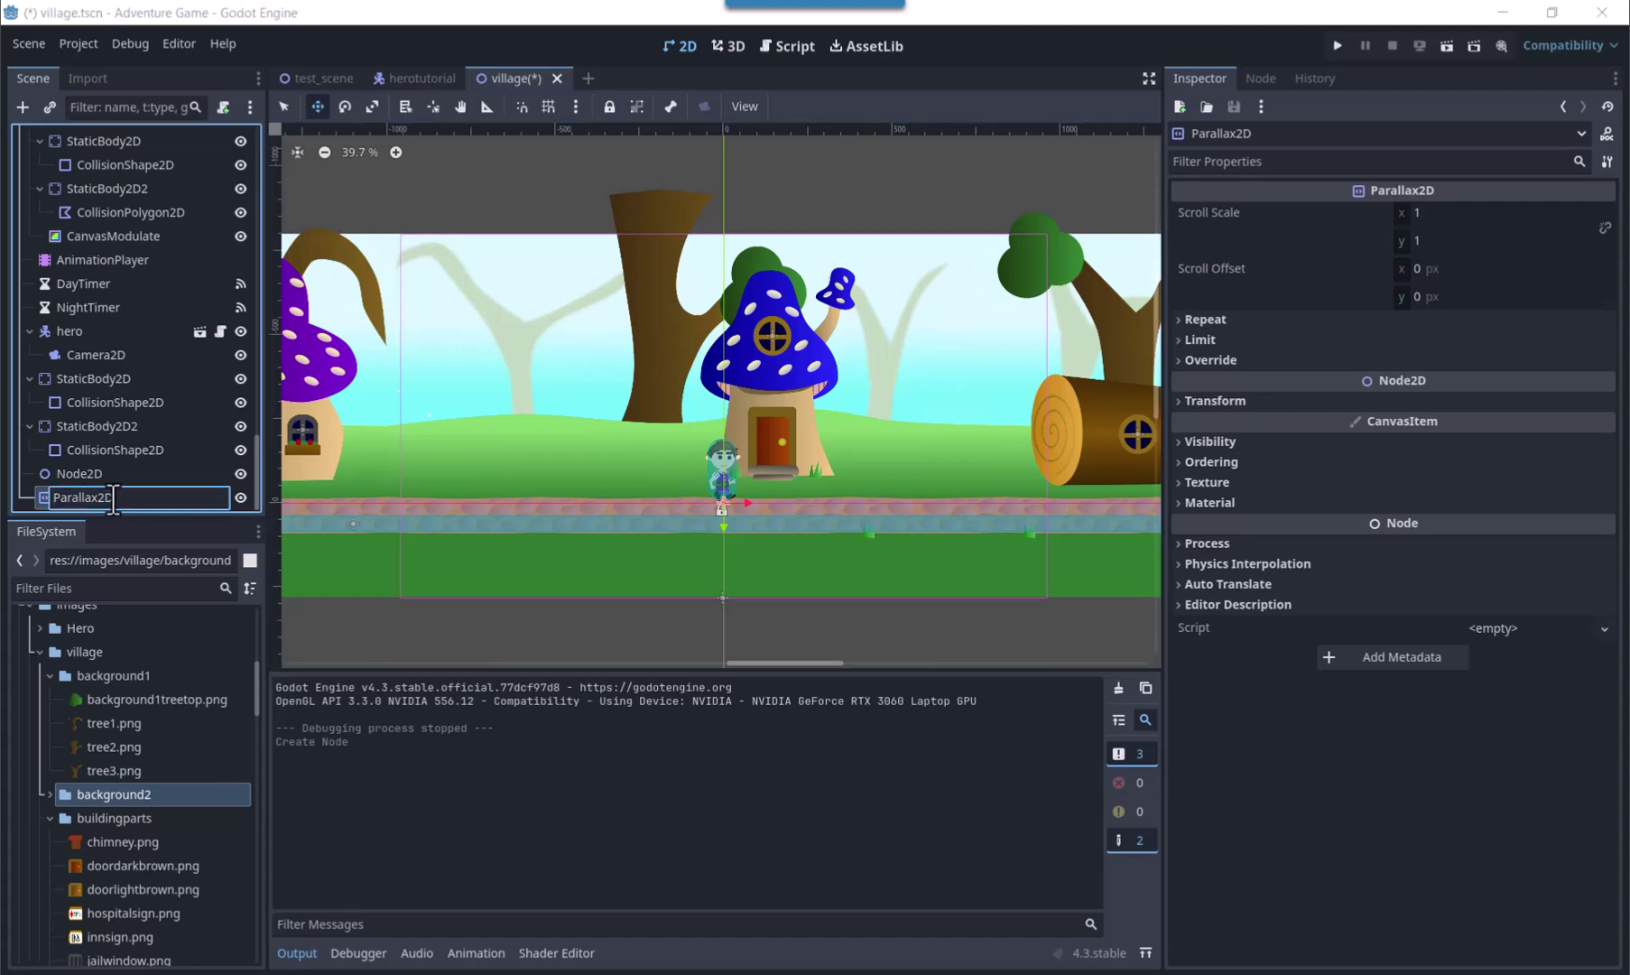
key("BackSpace")
key("BackSpace")
type("Well")
key("Return")
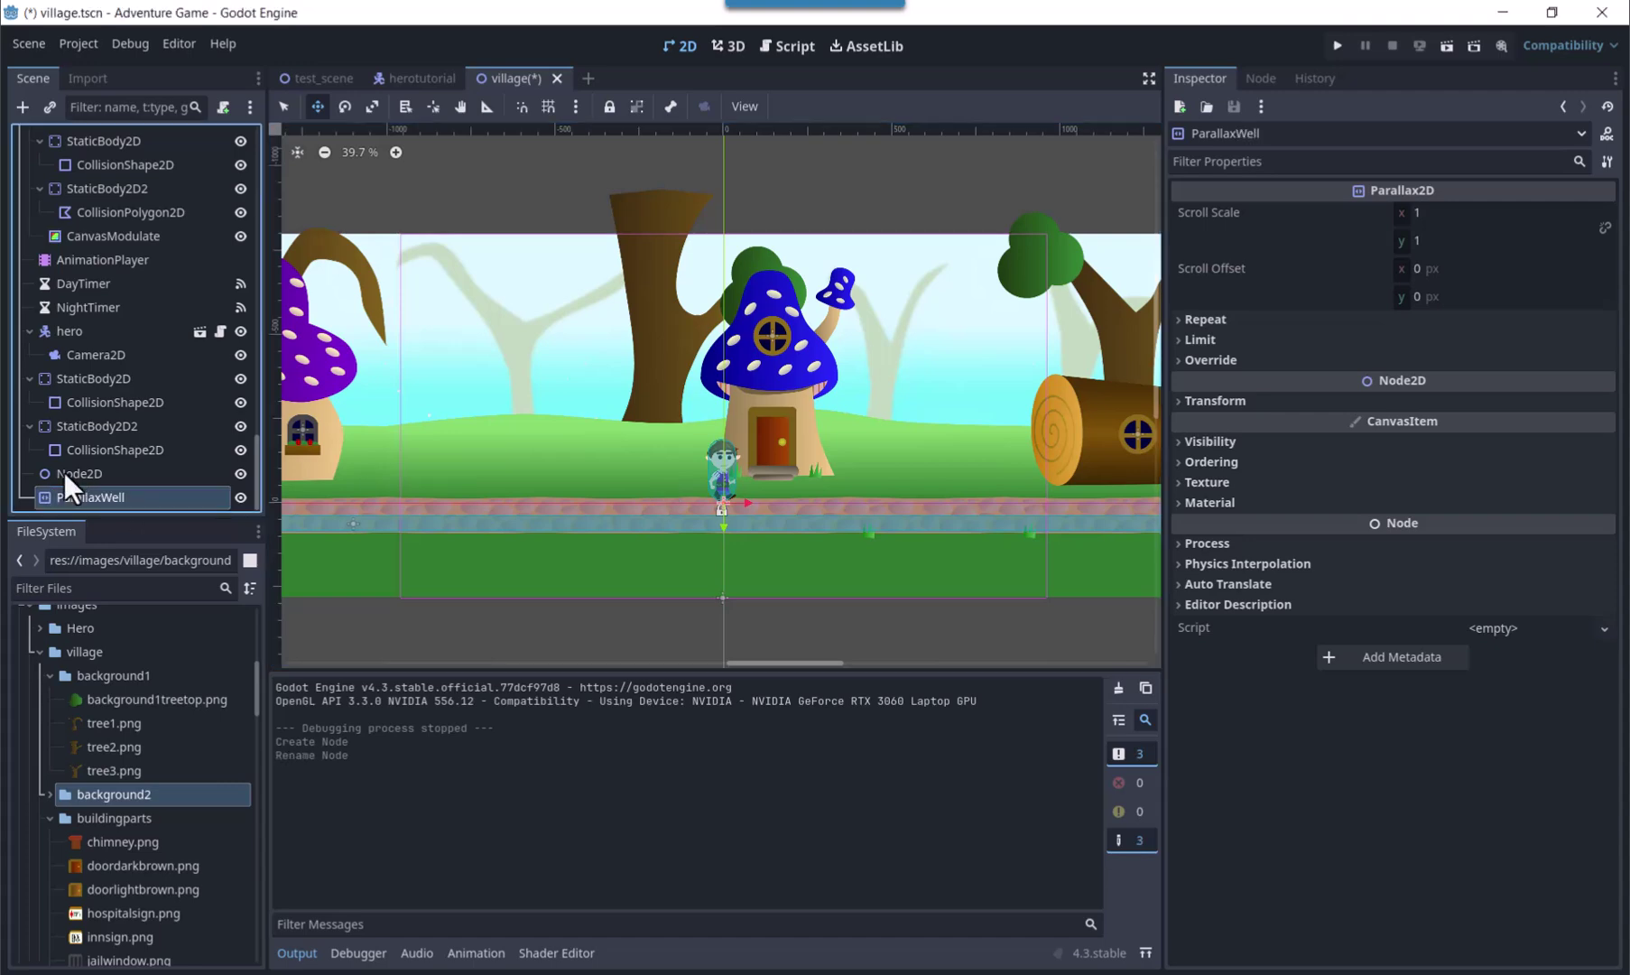
- Add a Sprite2D child to ParallaxWell textured with well.png
right_click(52, 505)
left_click(93, 461)
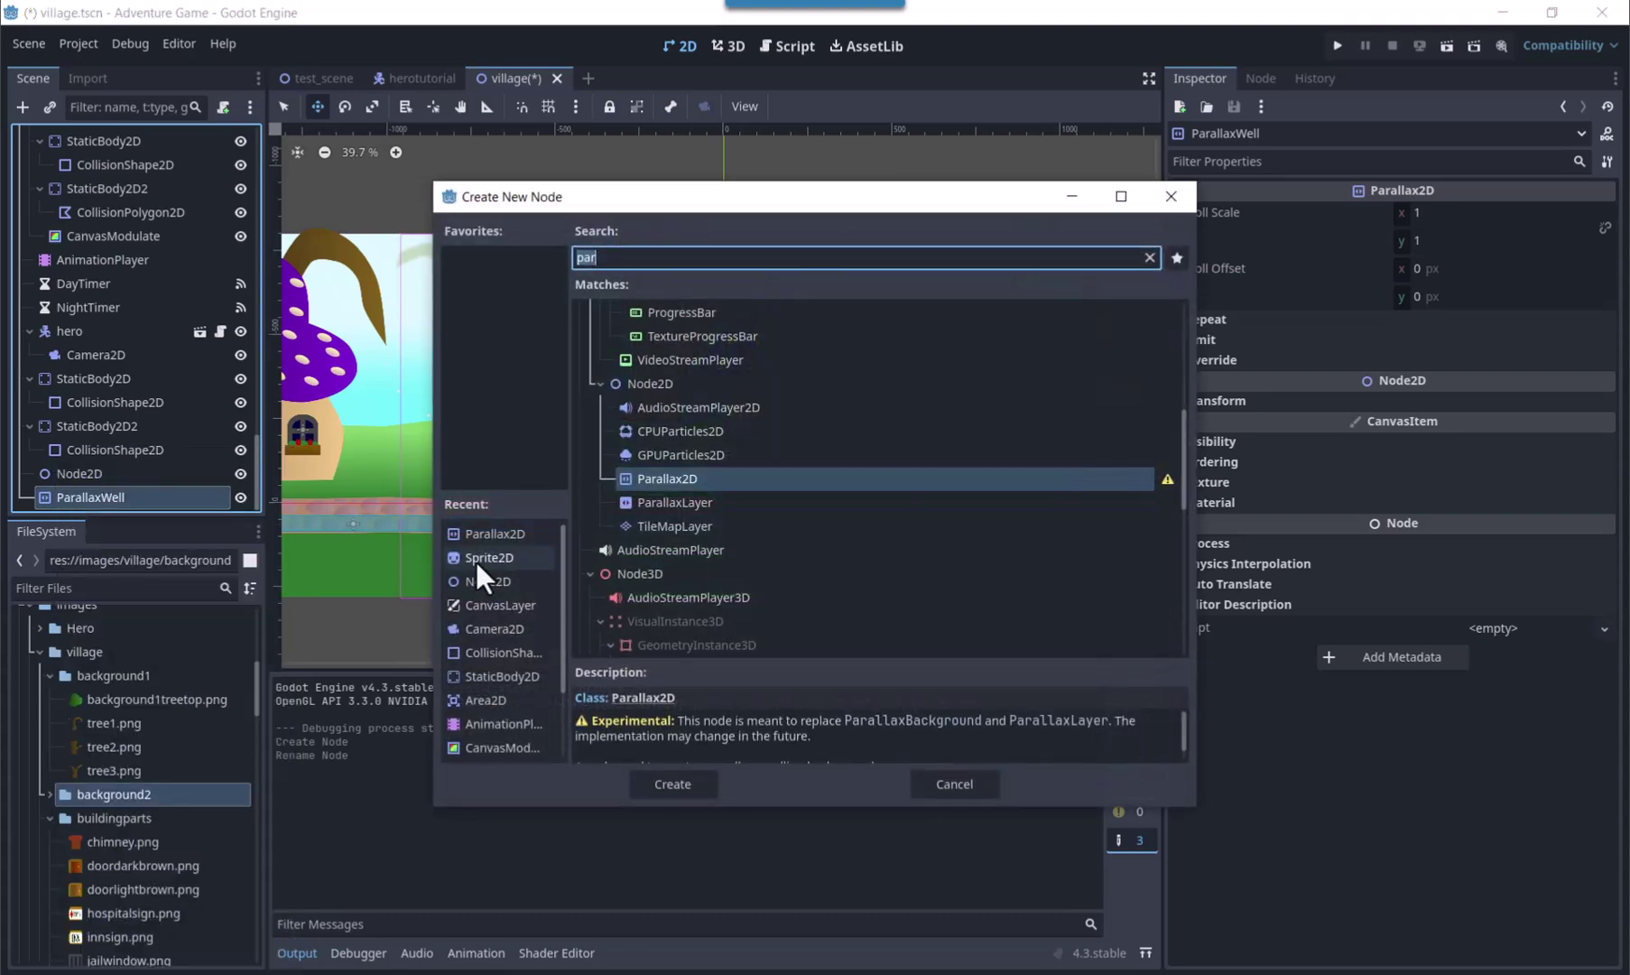
double_click(475, 559)
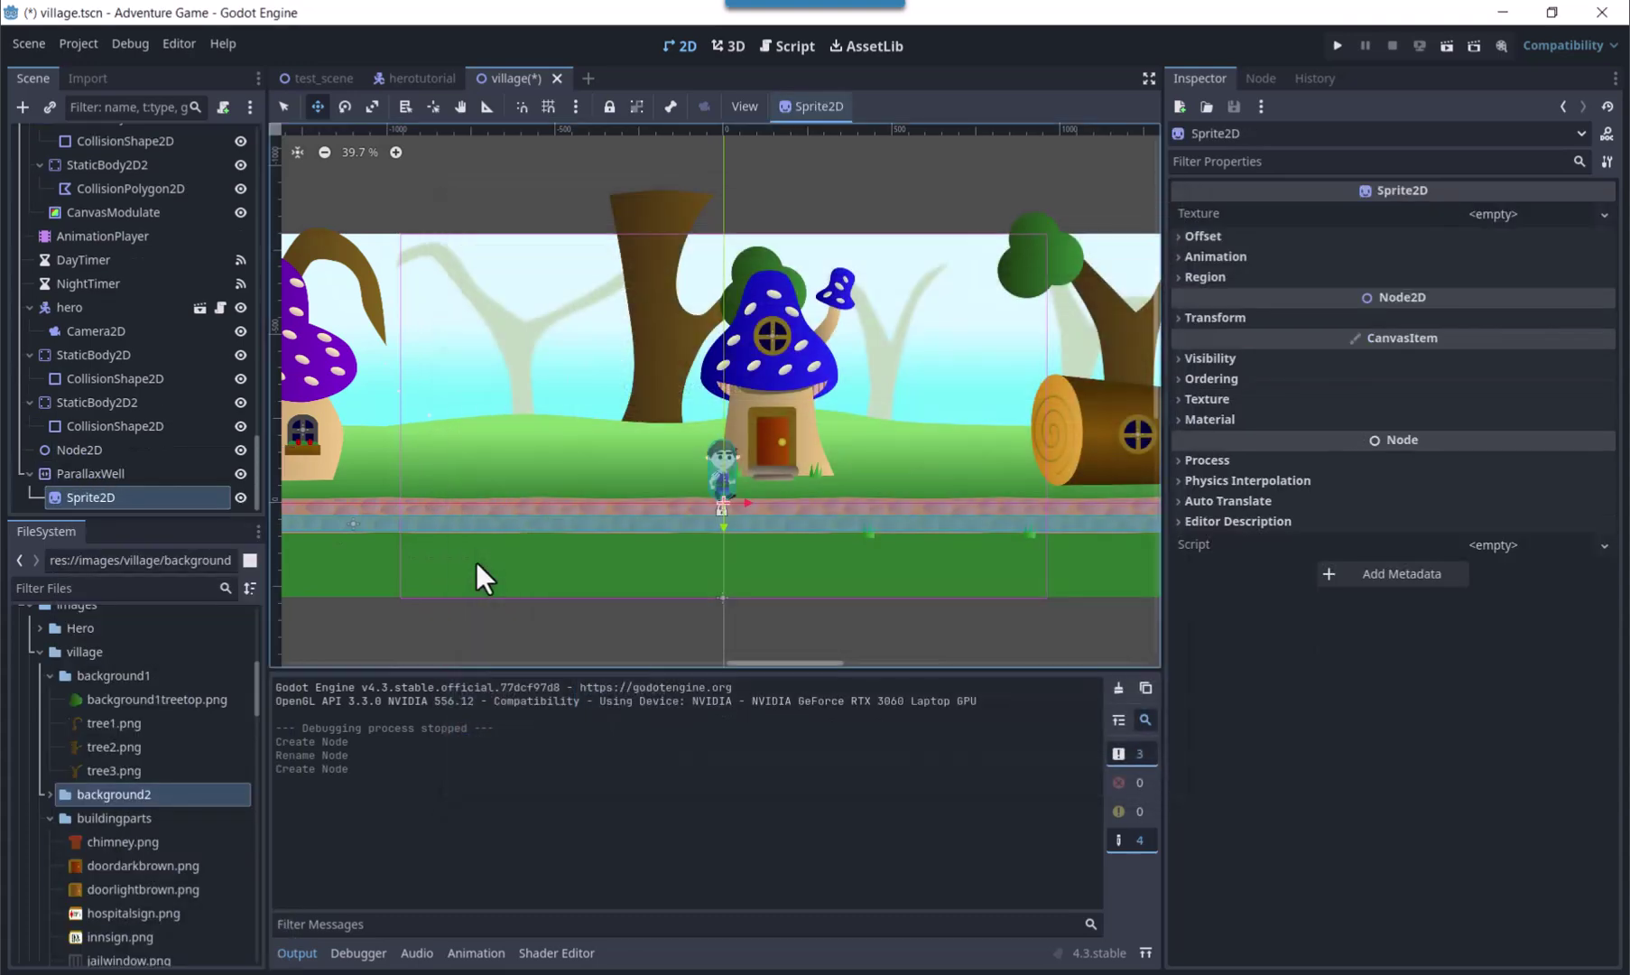
left_click(1513, 215)
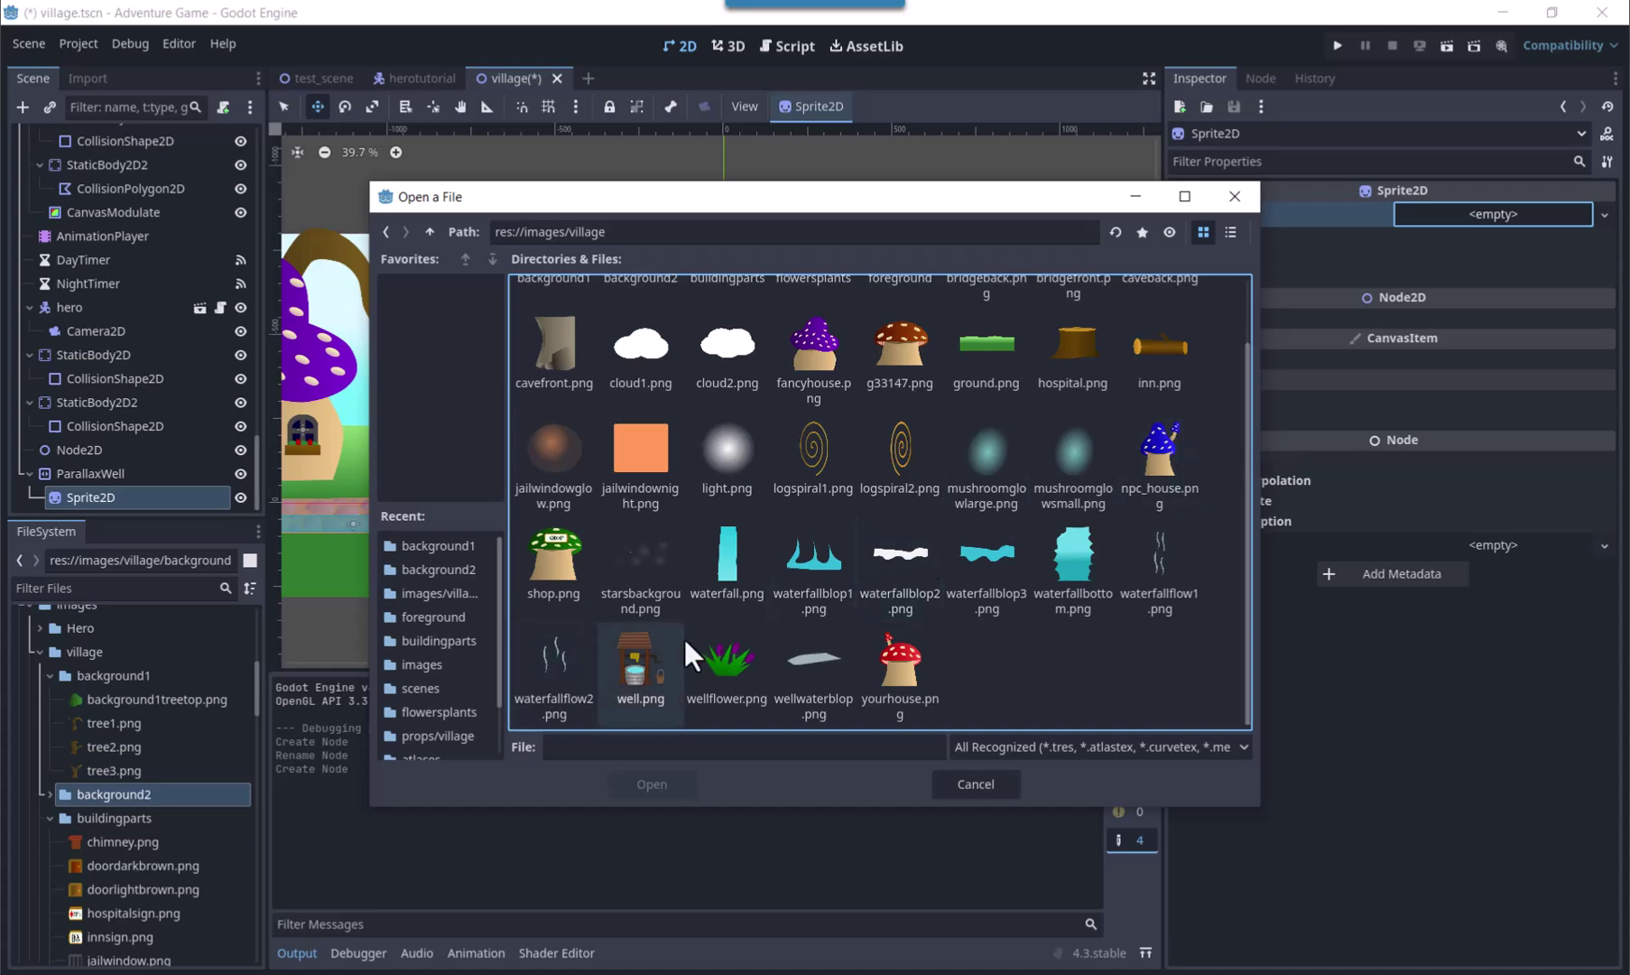
double_click(641, 654)
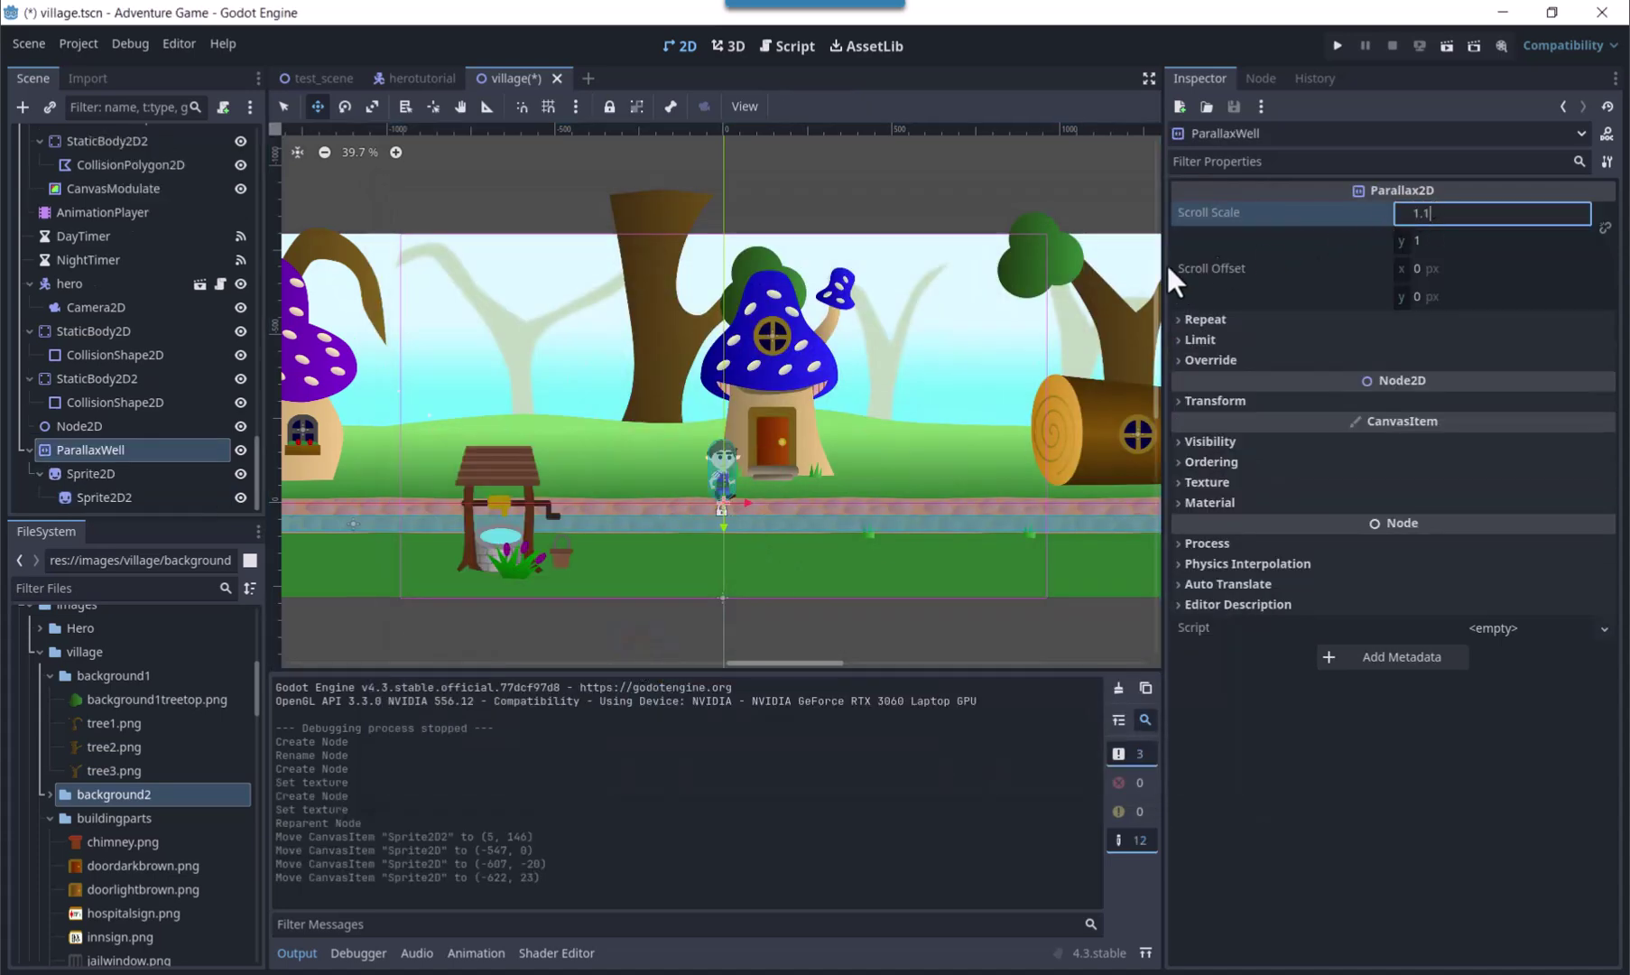
left_click_drag(257, 462, 272, 136)
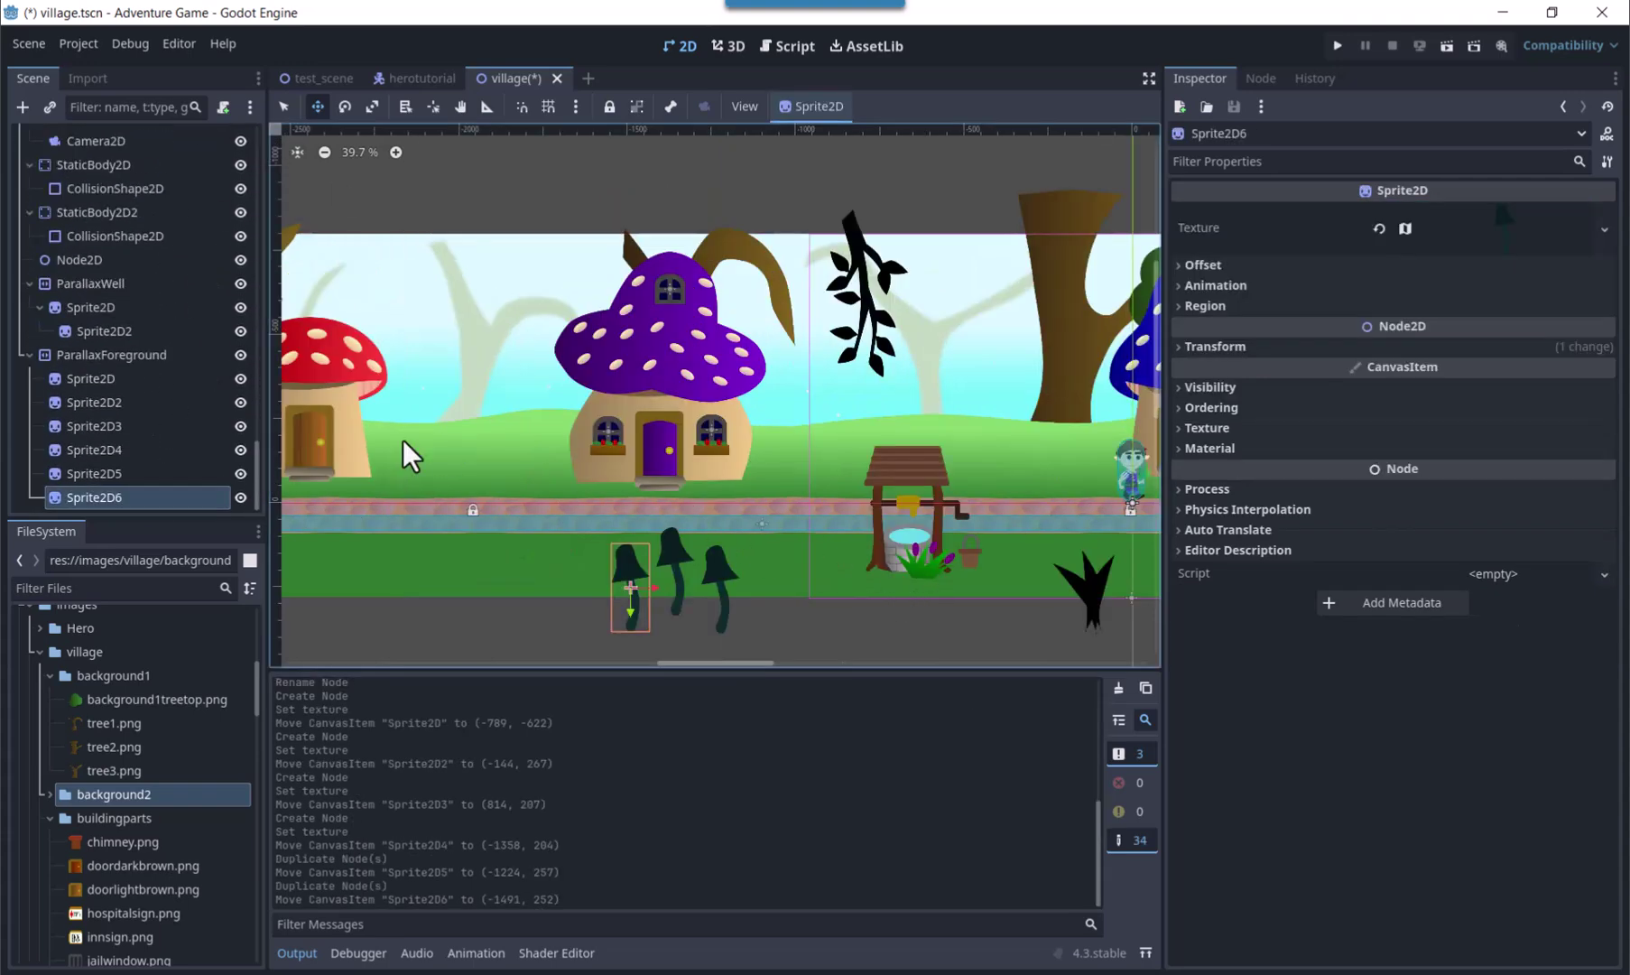
- Set ParallaxForeground's horizontal scroll scale to 1.2 and repeat width to 3000
left_click(126, 354)
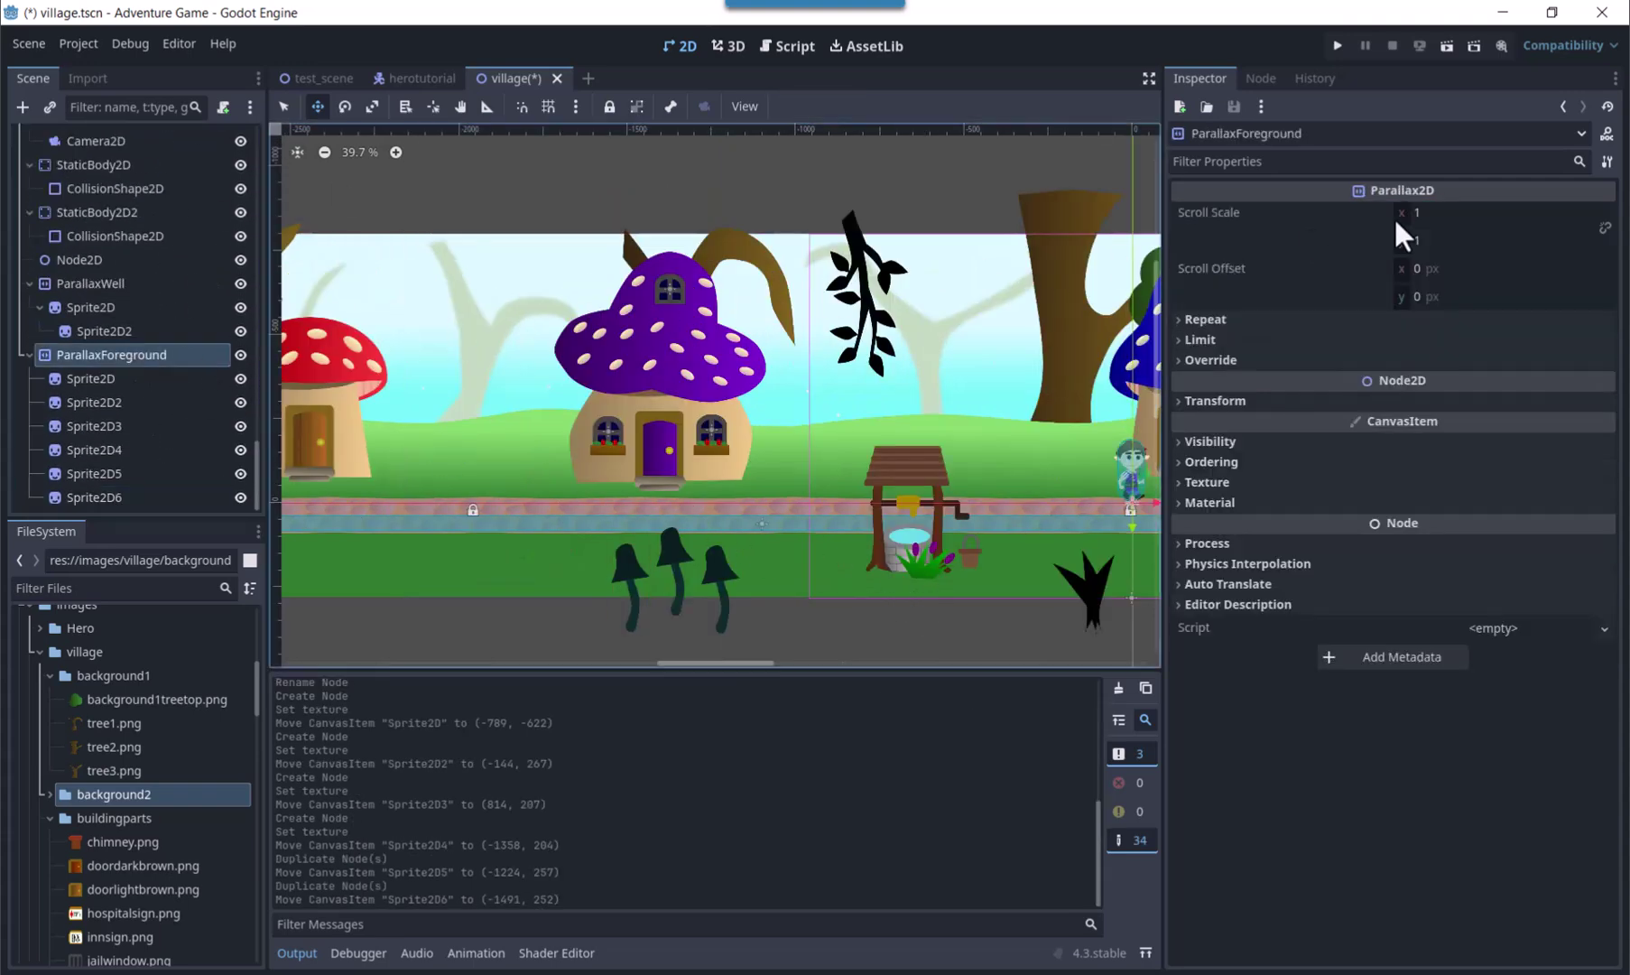
left_click(1425, 213)
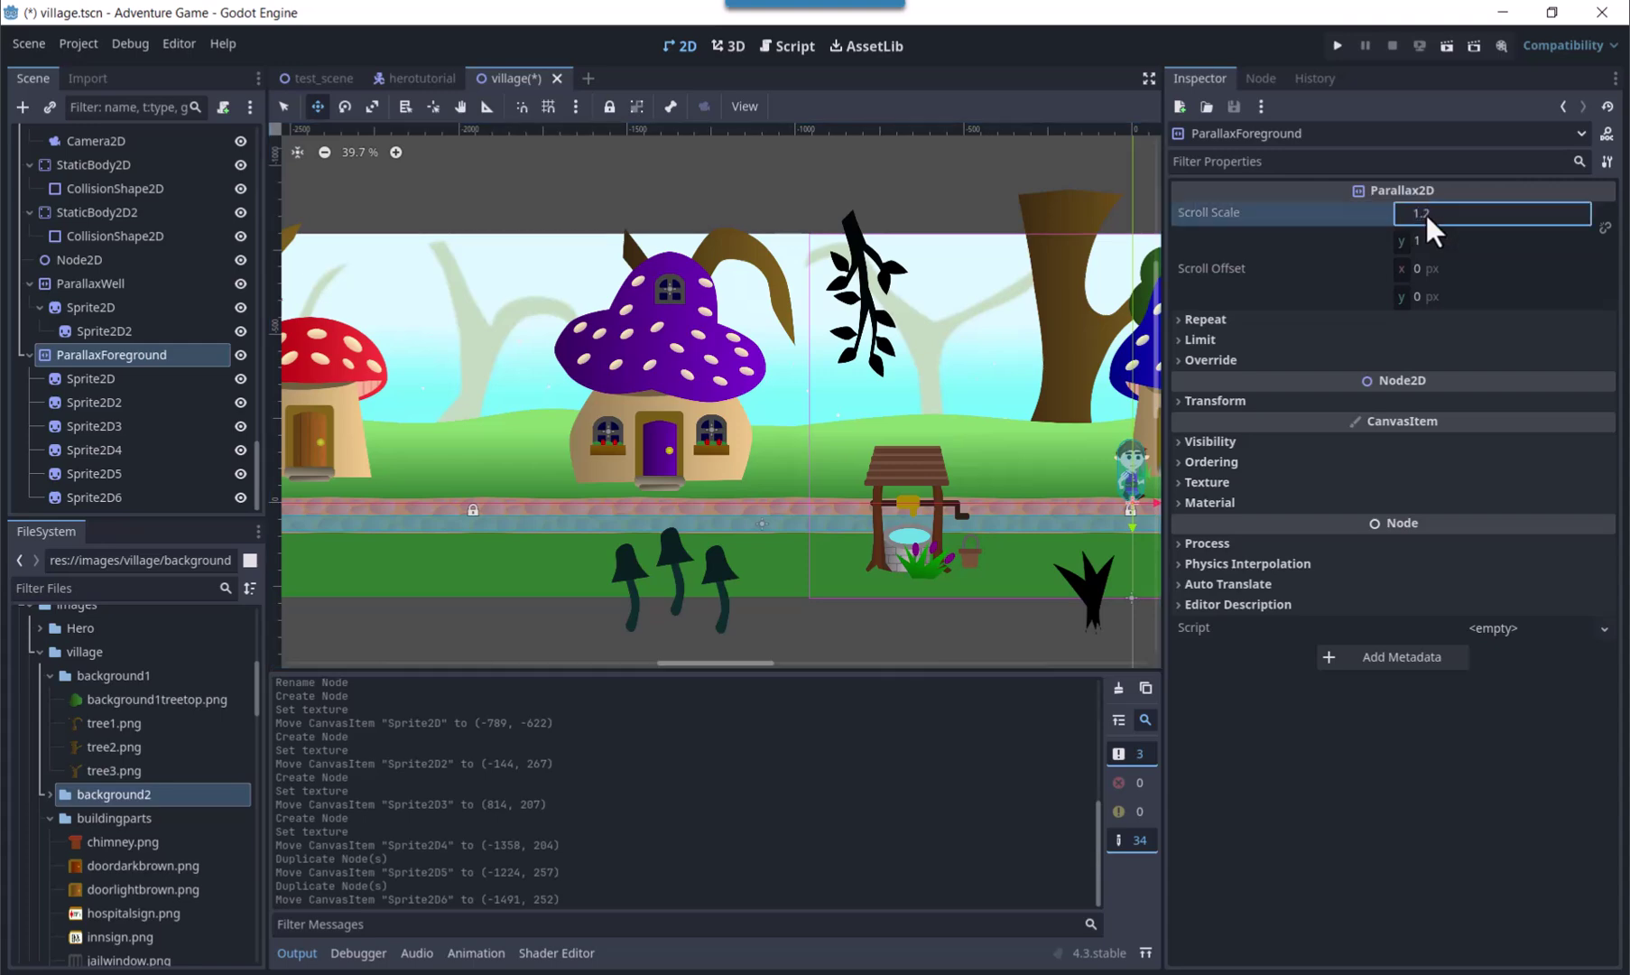
left_click(1182, 321)
left_click(1426, 343)
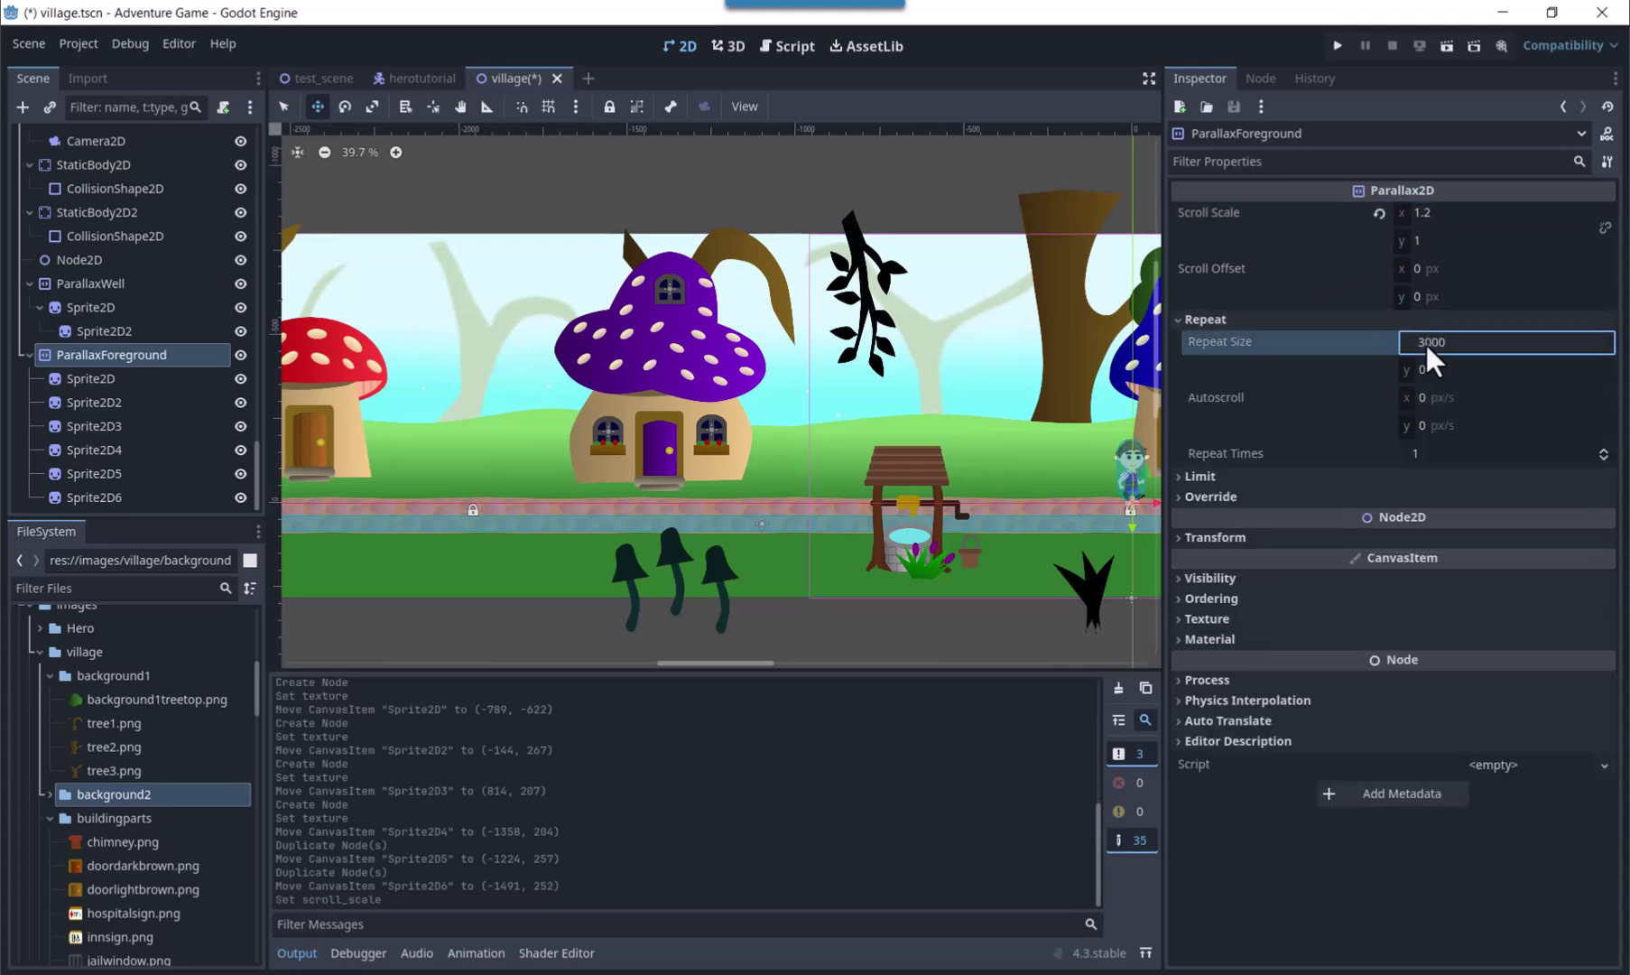
type("3000")
left_click(1428, 365)
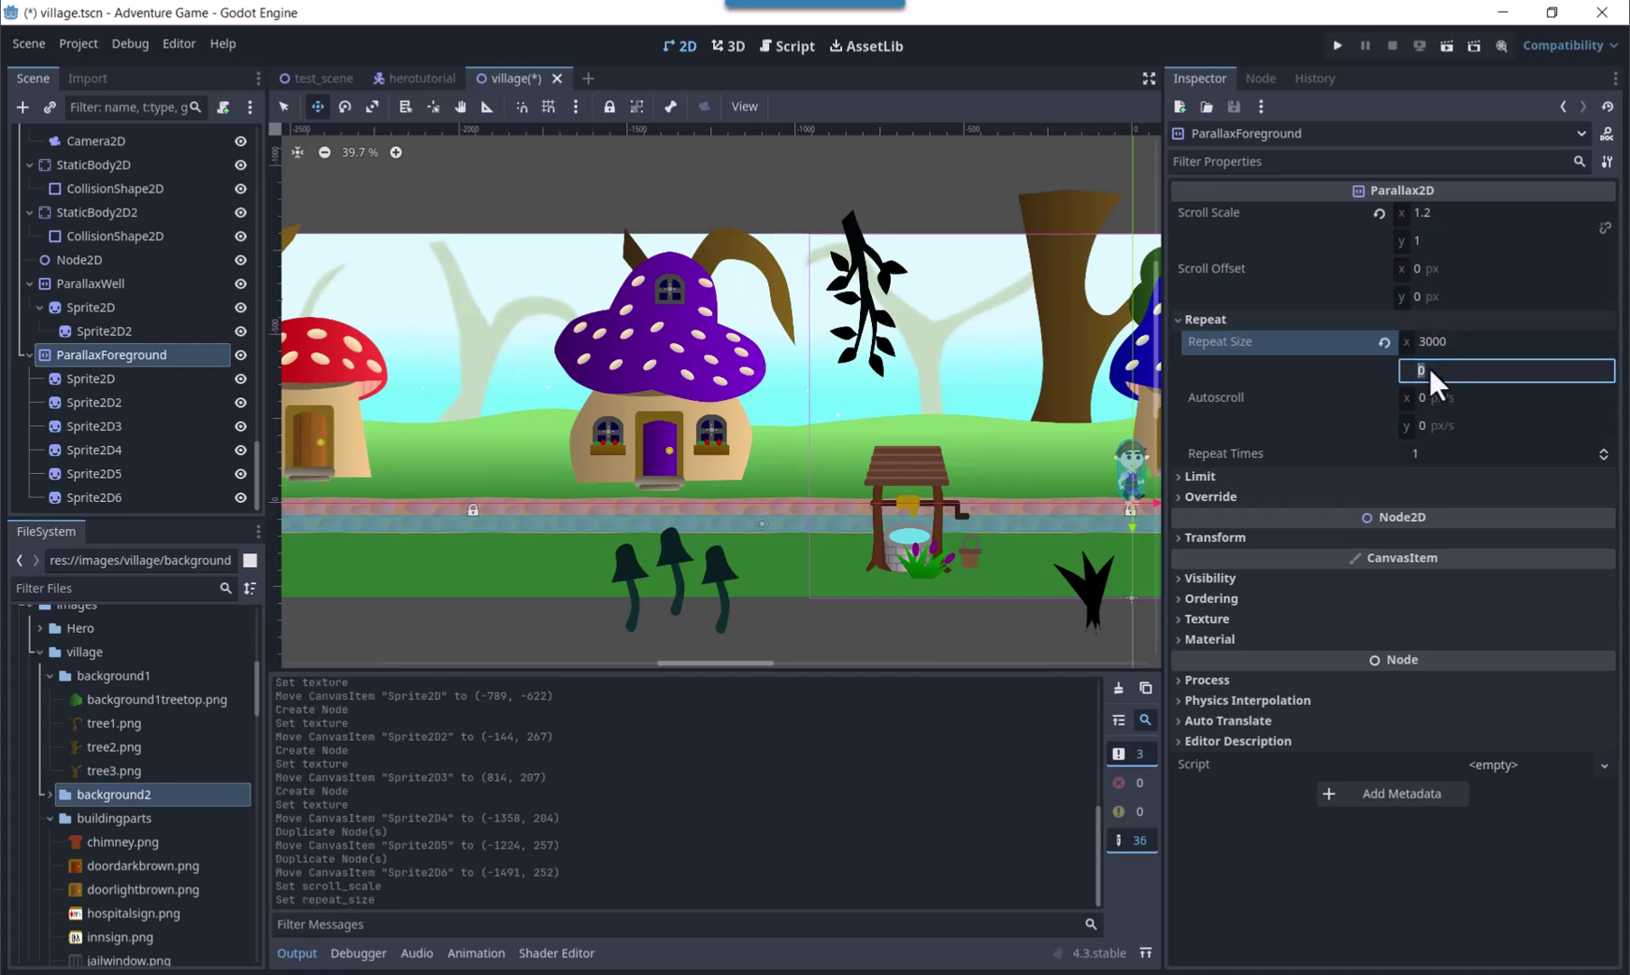
- Change the foreground repeat width to 4000 and test the parallax by walking the hero
left_click(1442, 341)
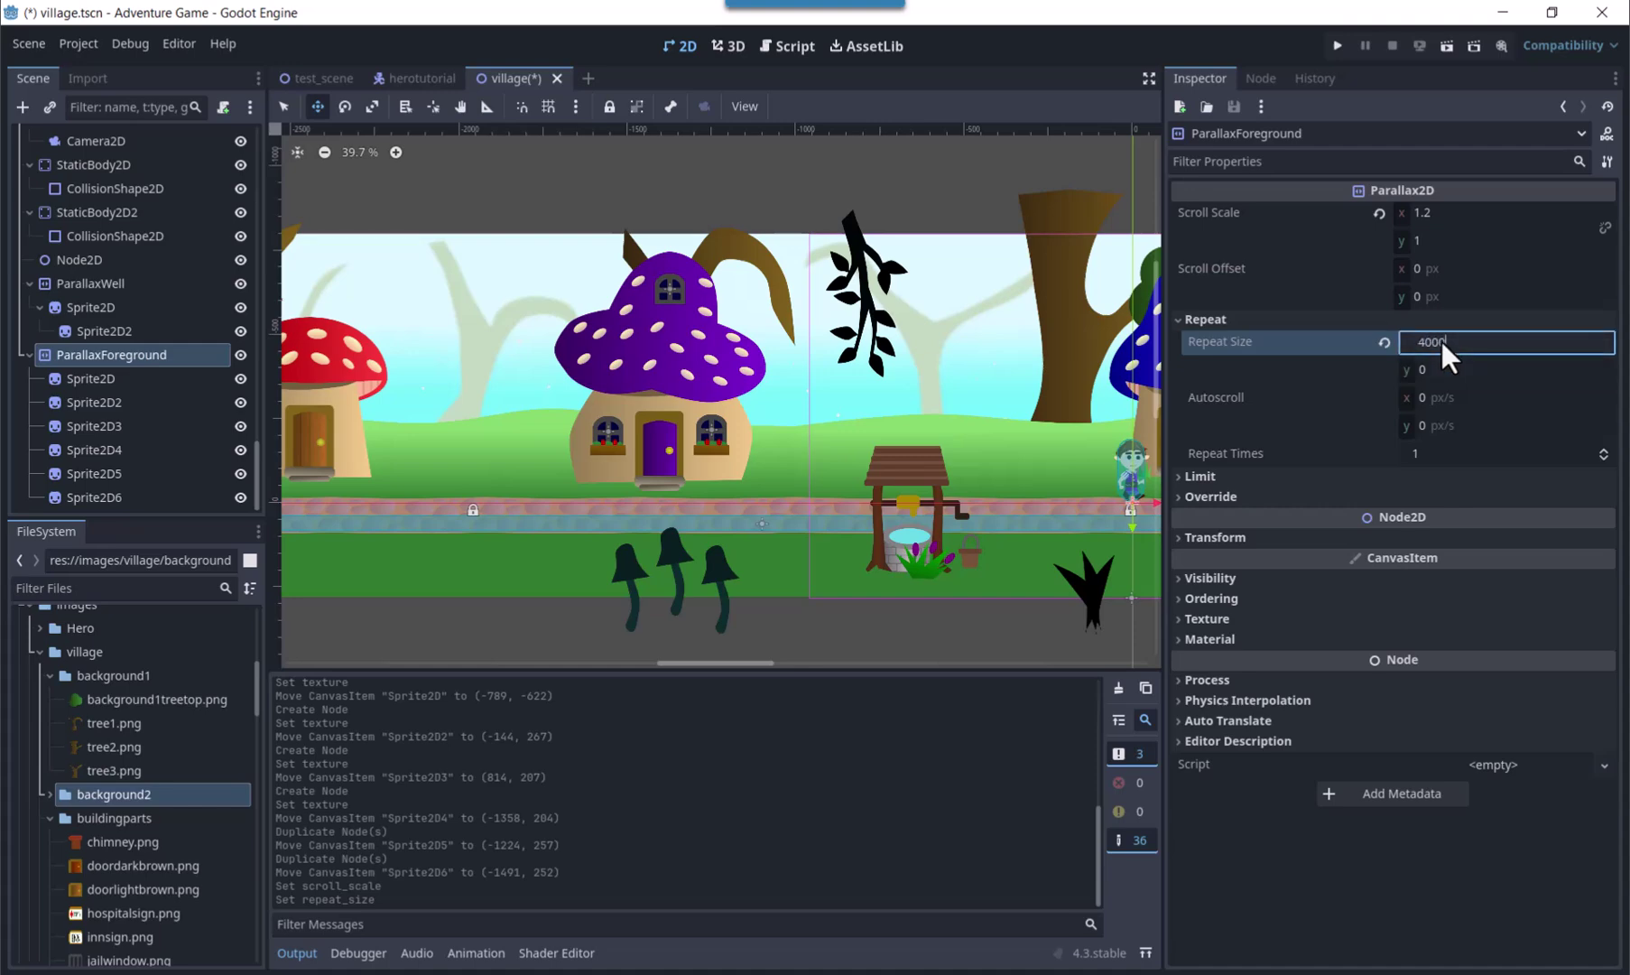
type("4000")
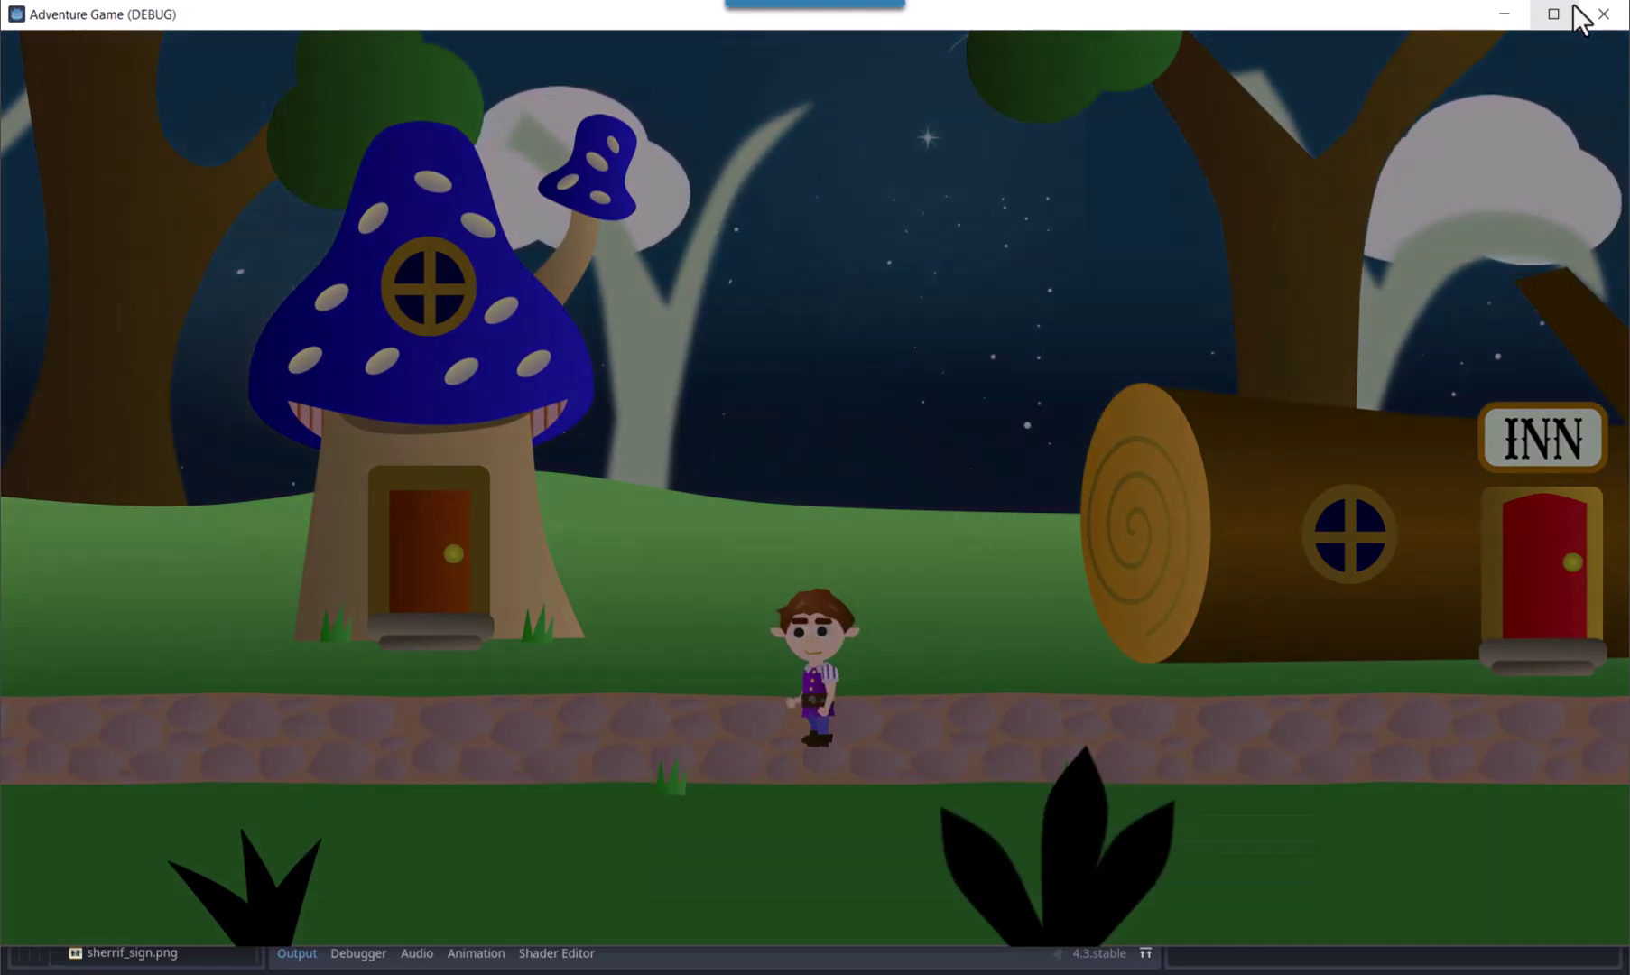
key("Left")
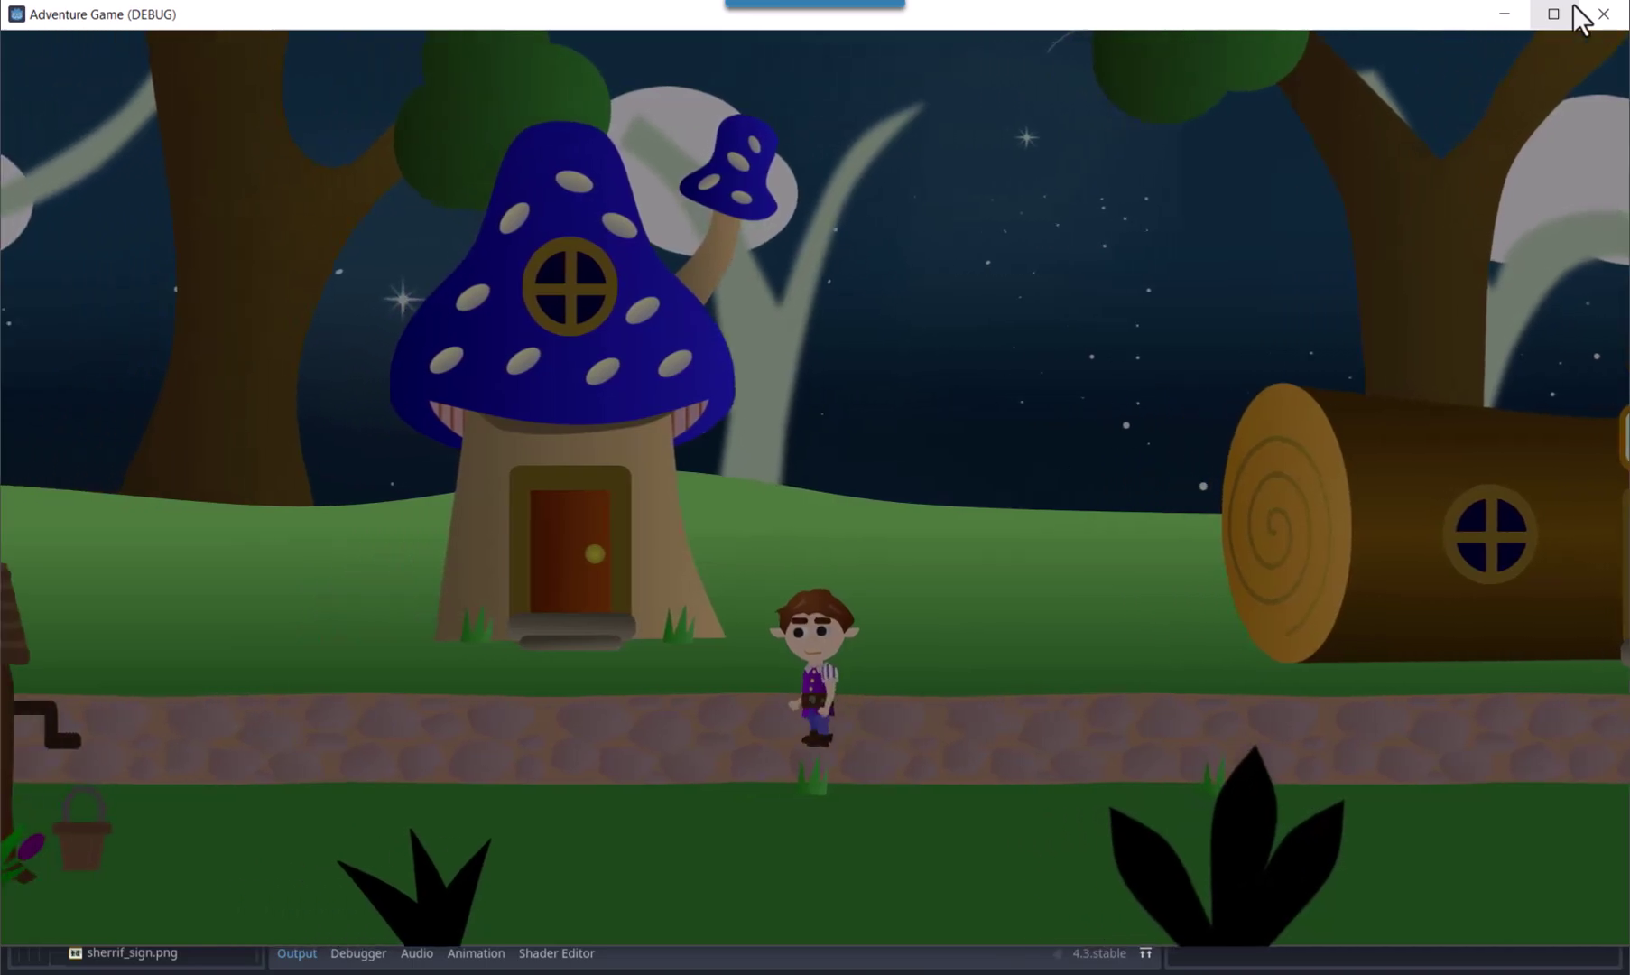
left_click(1429, 347)
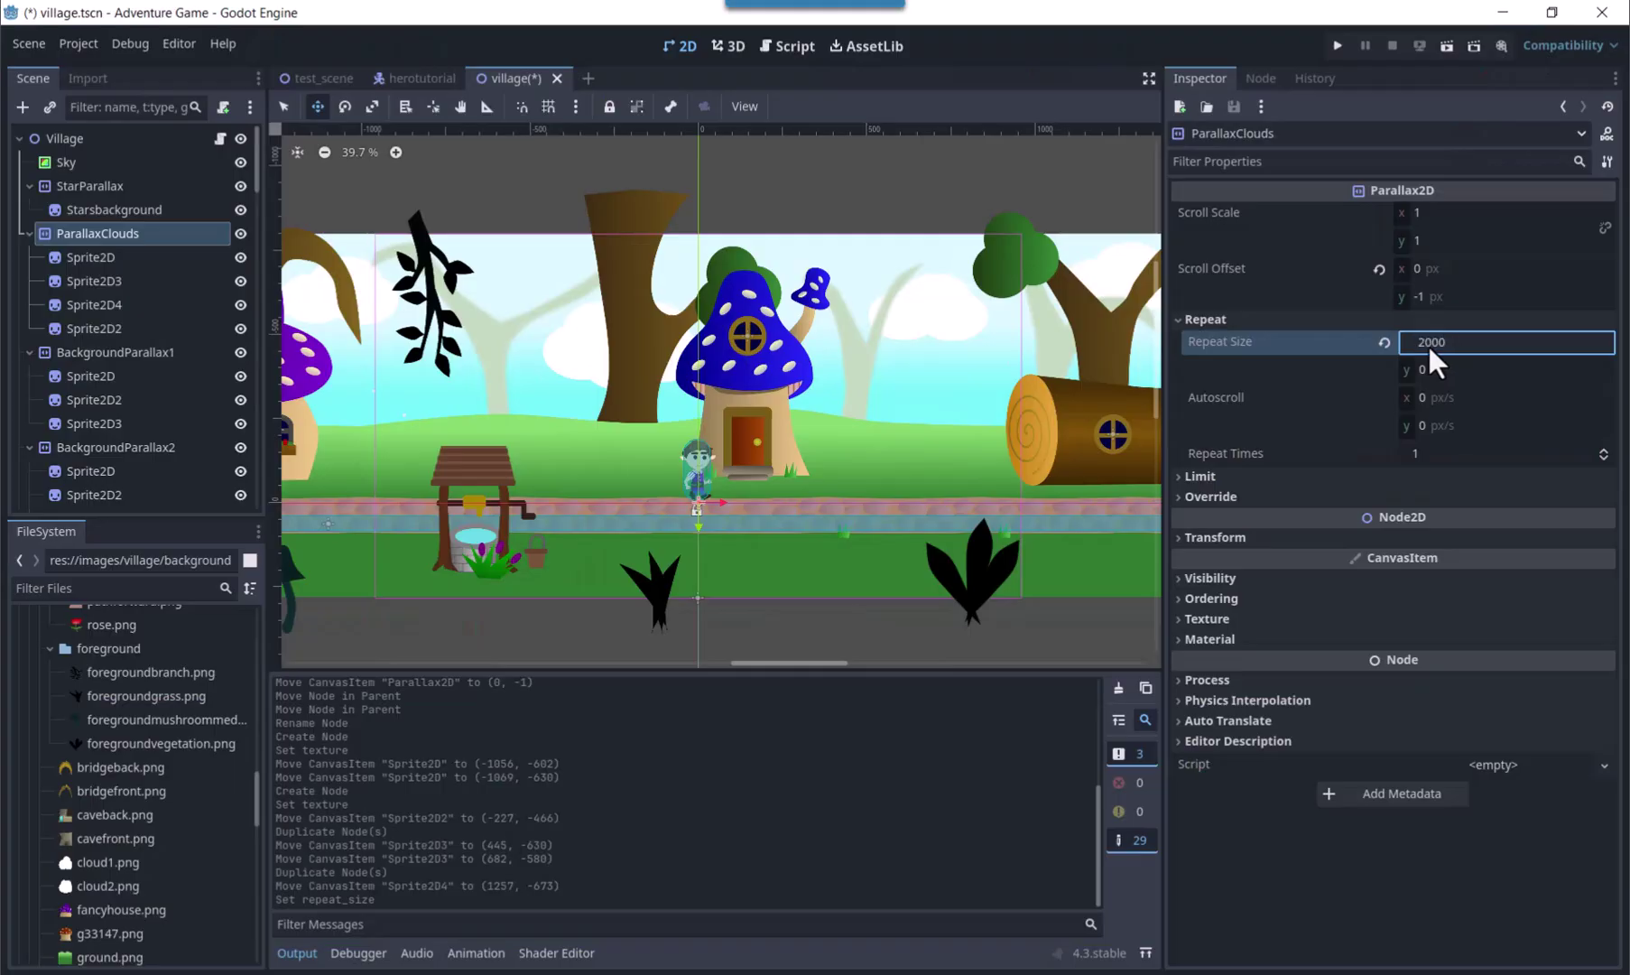
- Give ParallaxClouds a 2000 repeat width and -20 horizontal autoscroll, then run the project
left_click(1429, 397)
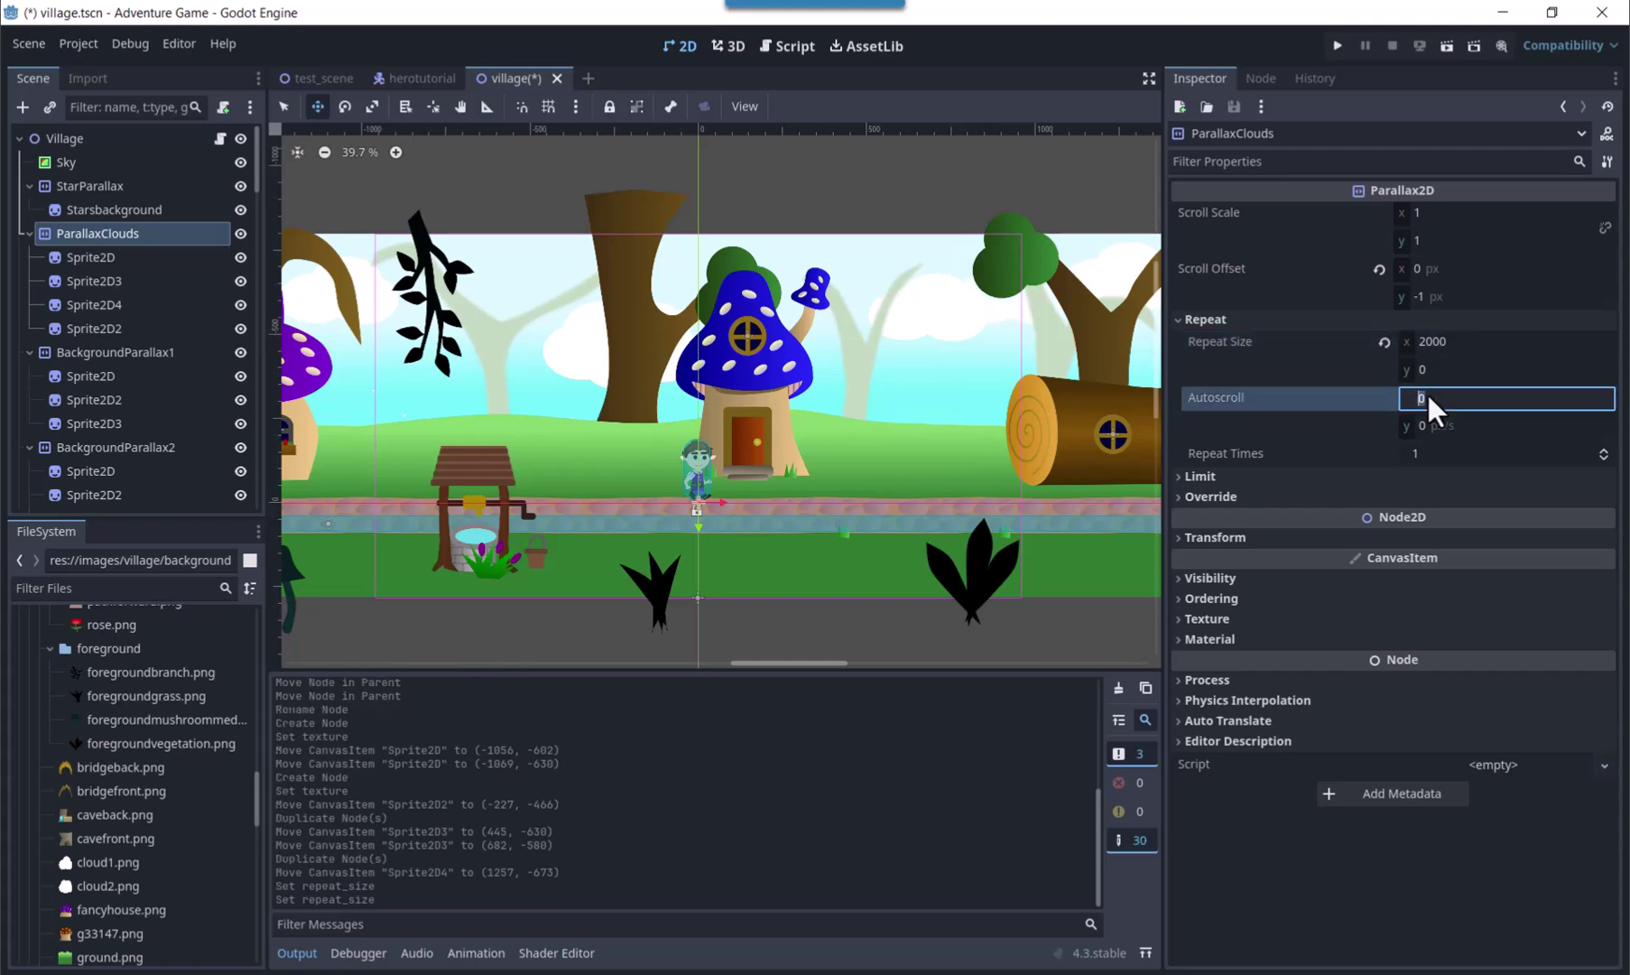
type("-20")
right_click(937, 307)
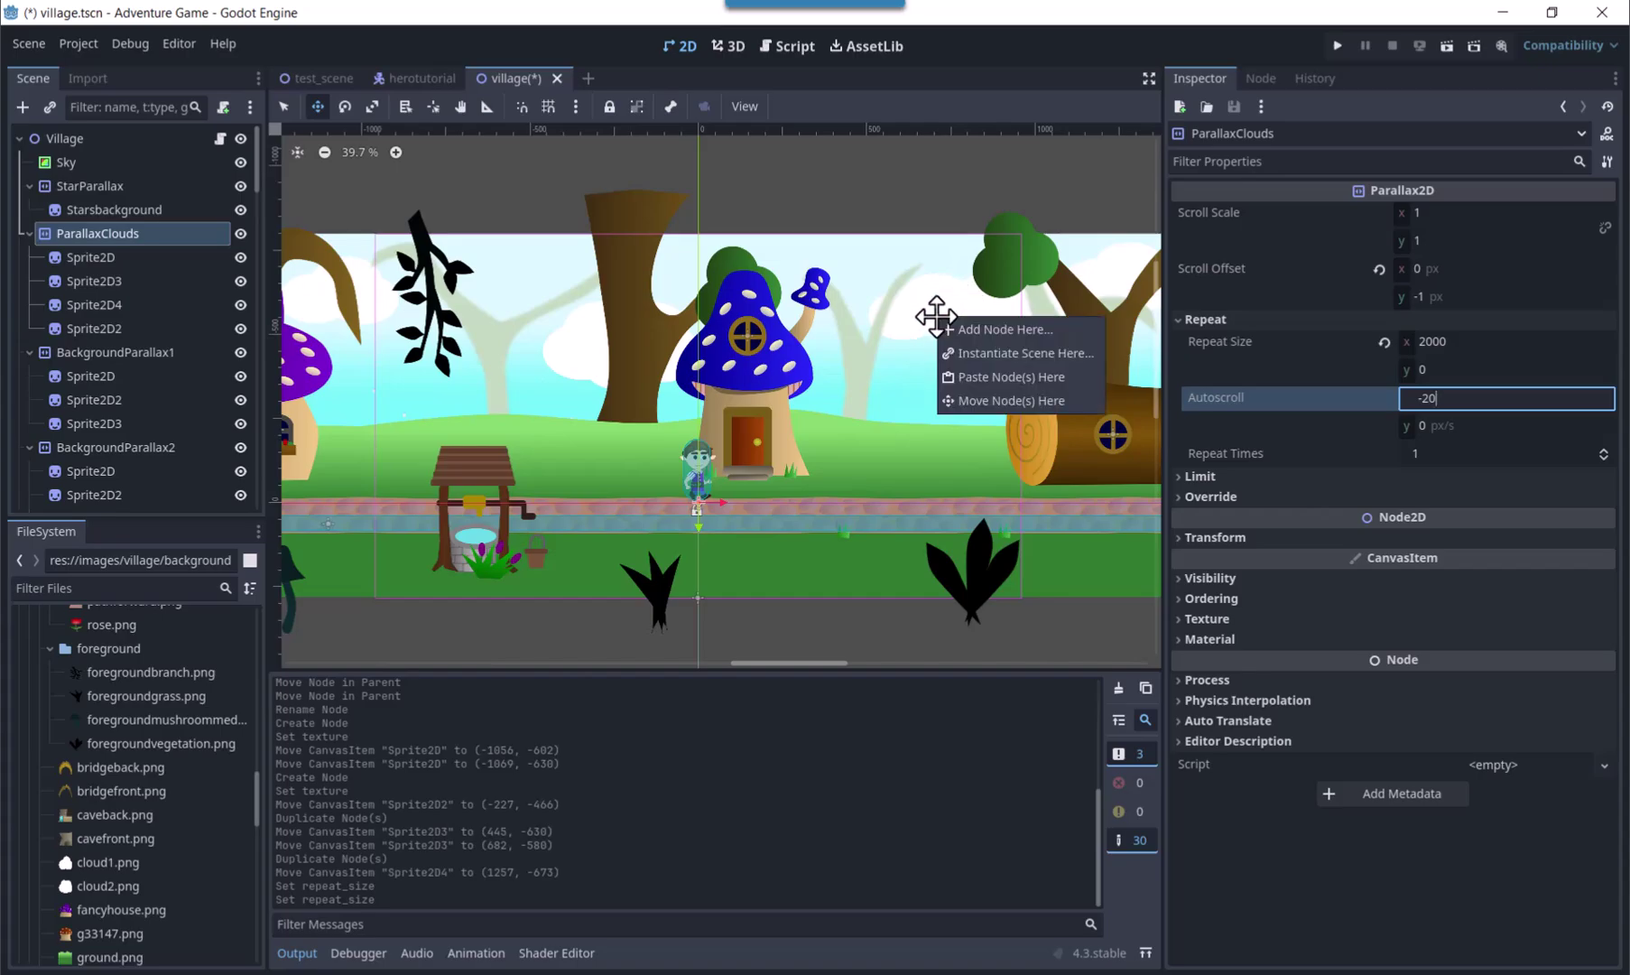
left_click(1338, 45)
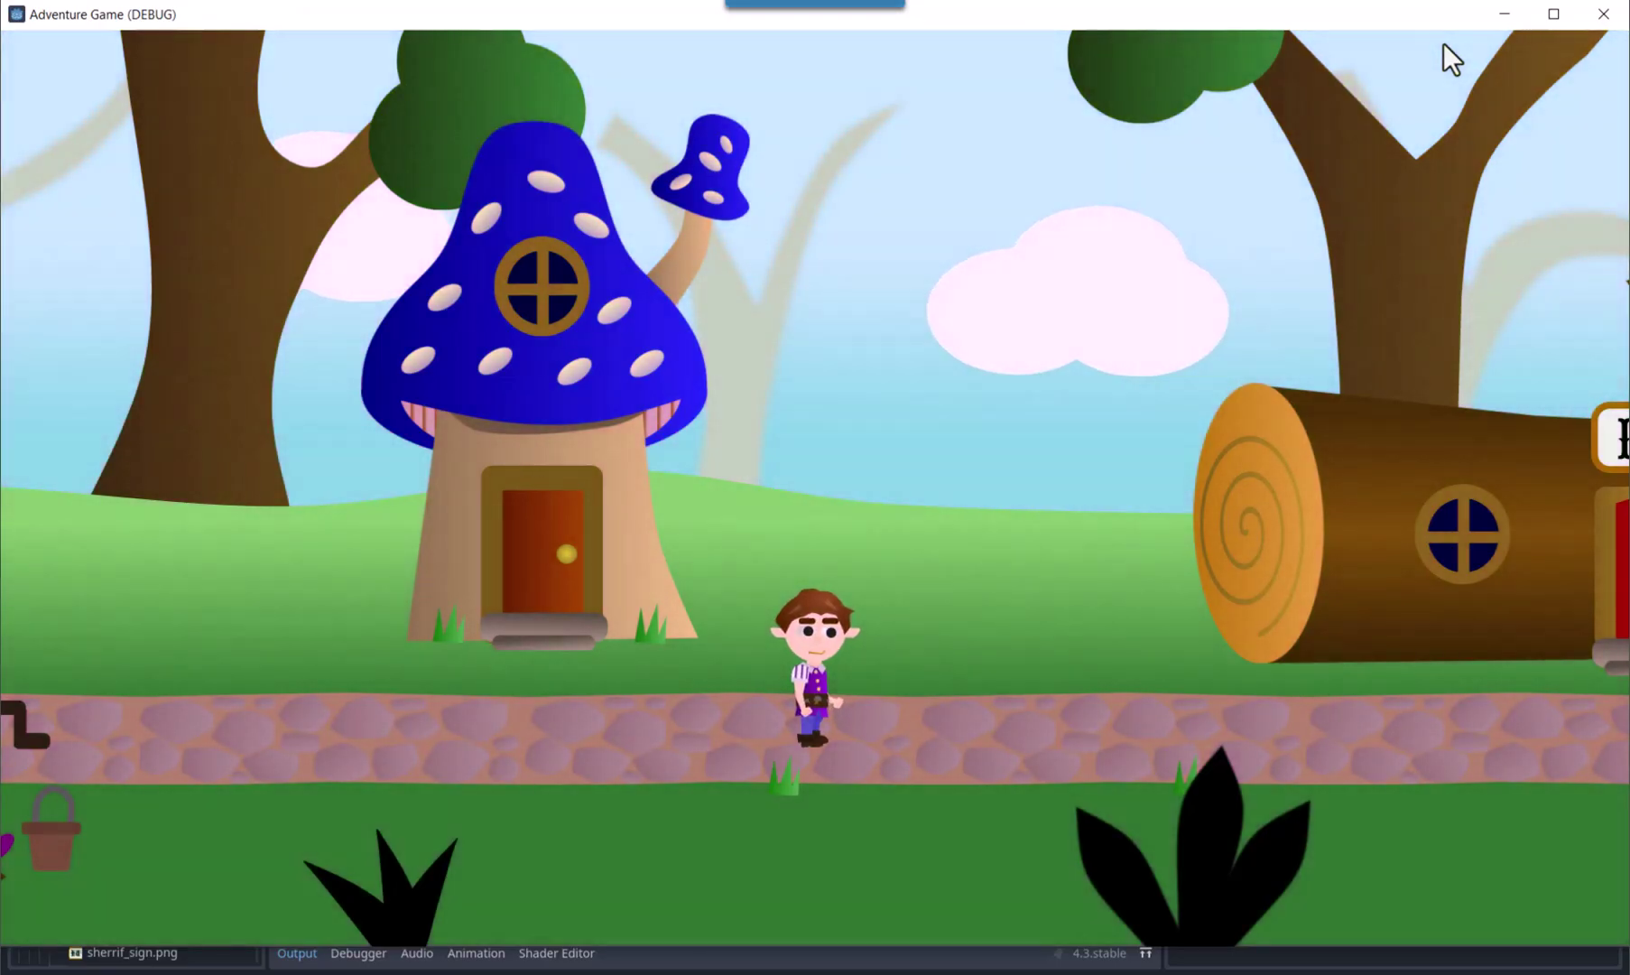
key("Left")
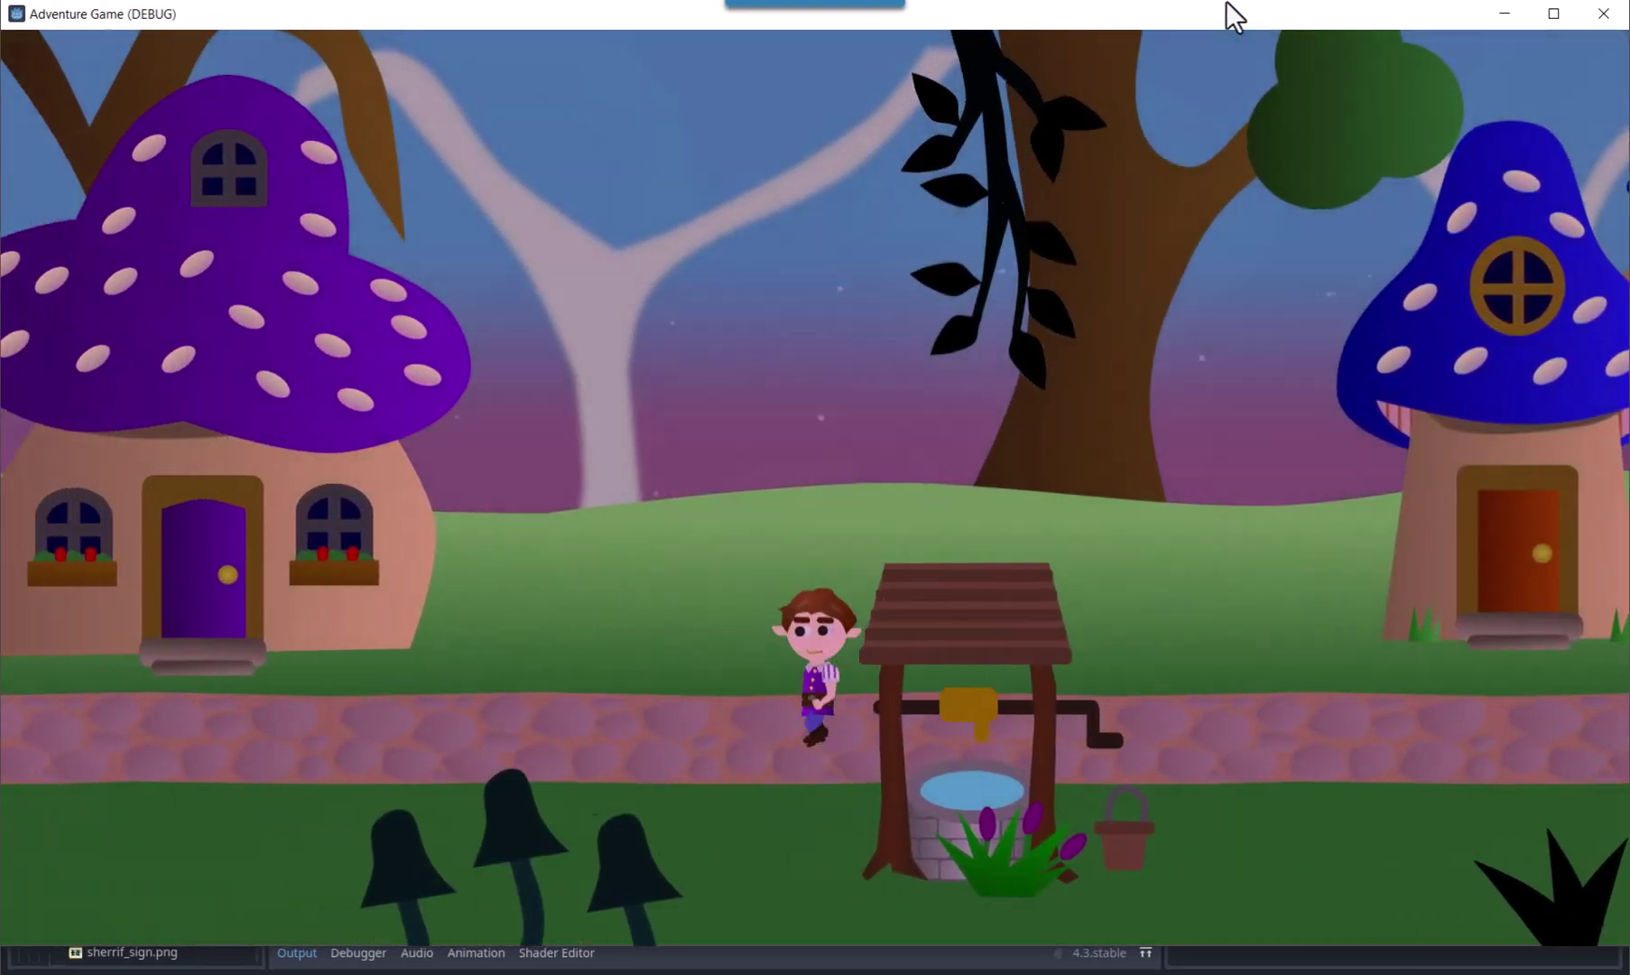
key("Left")
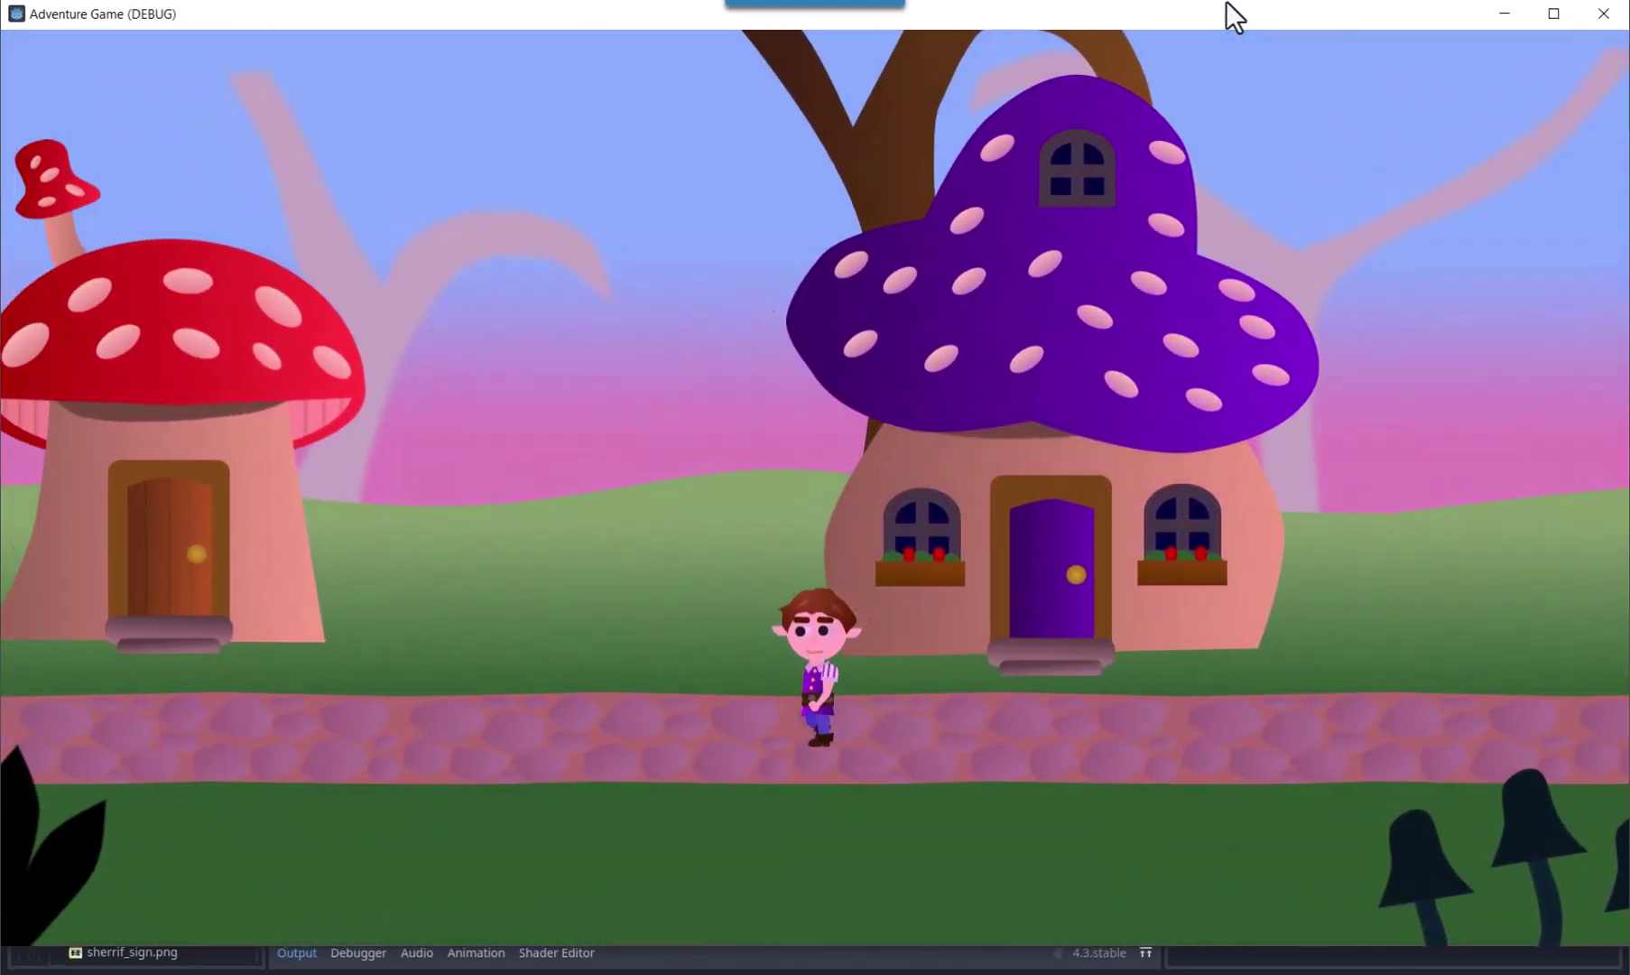
key("Right")
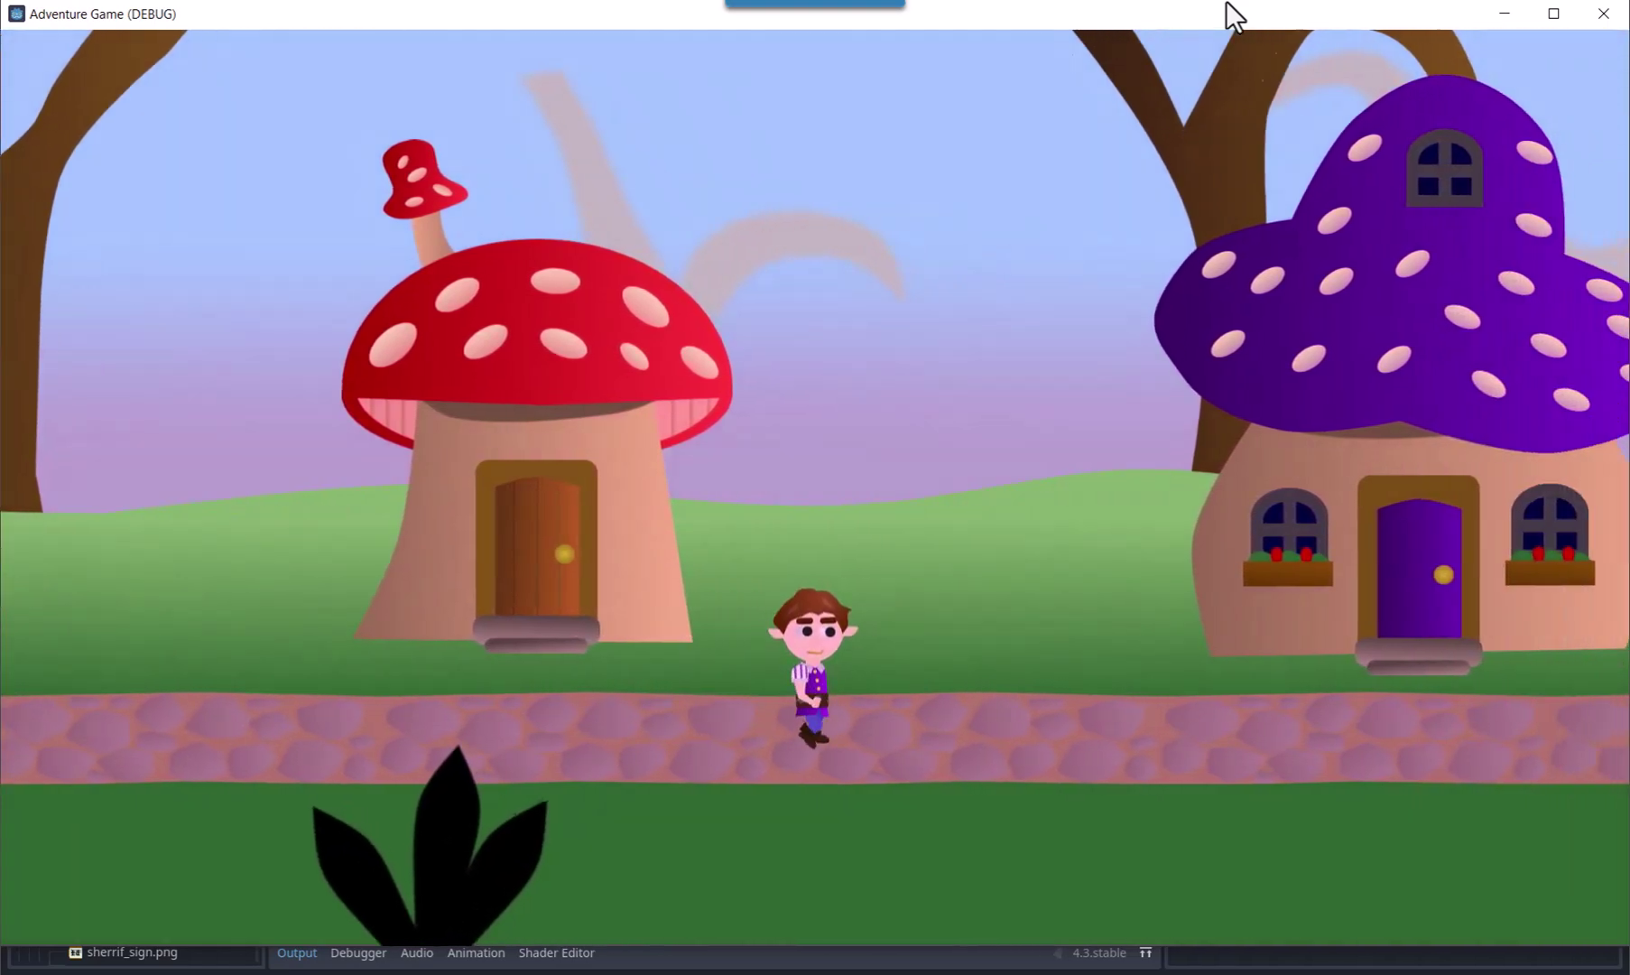
key("Right")
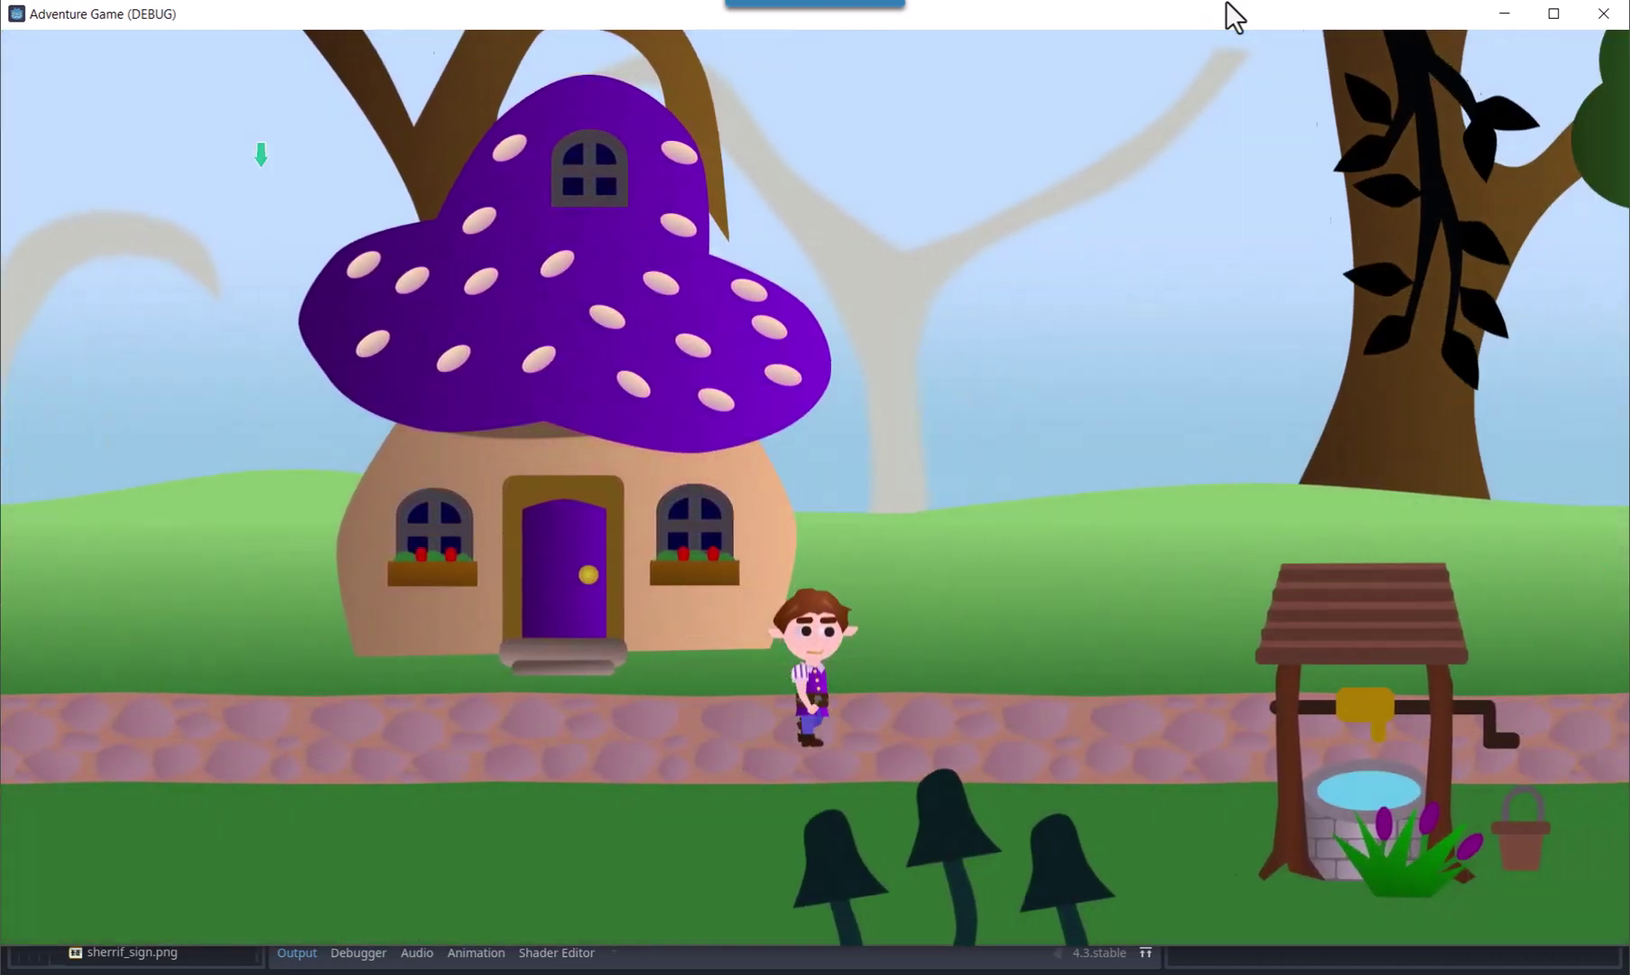
key("Right")
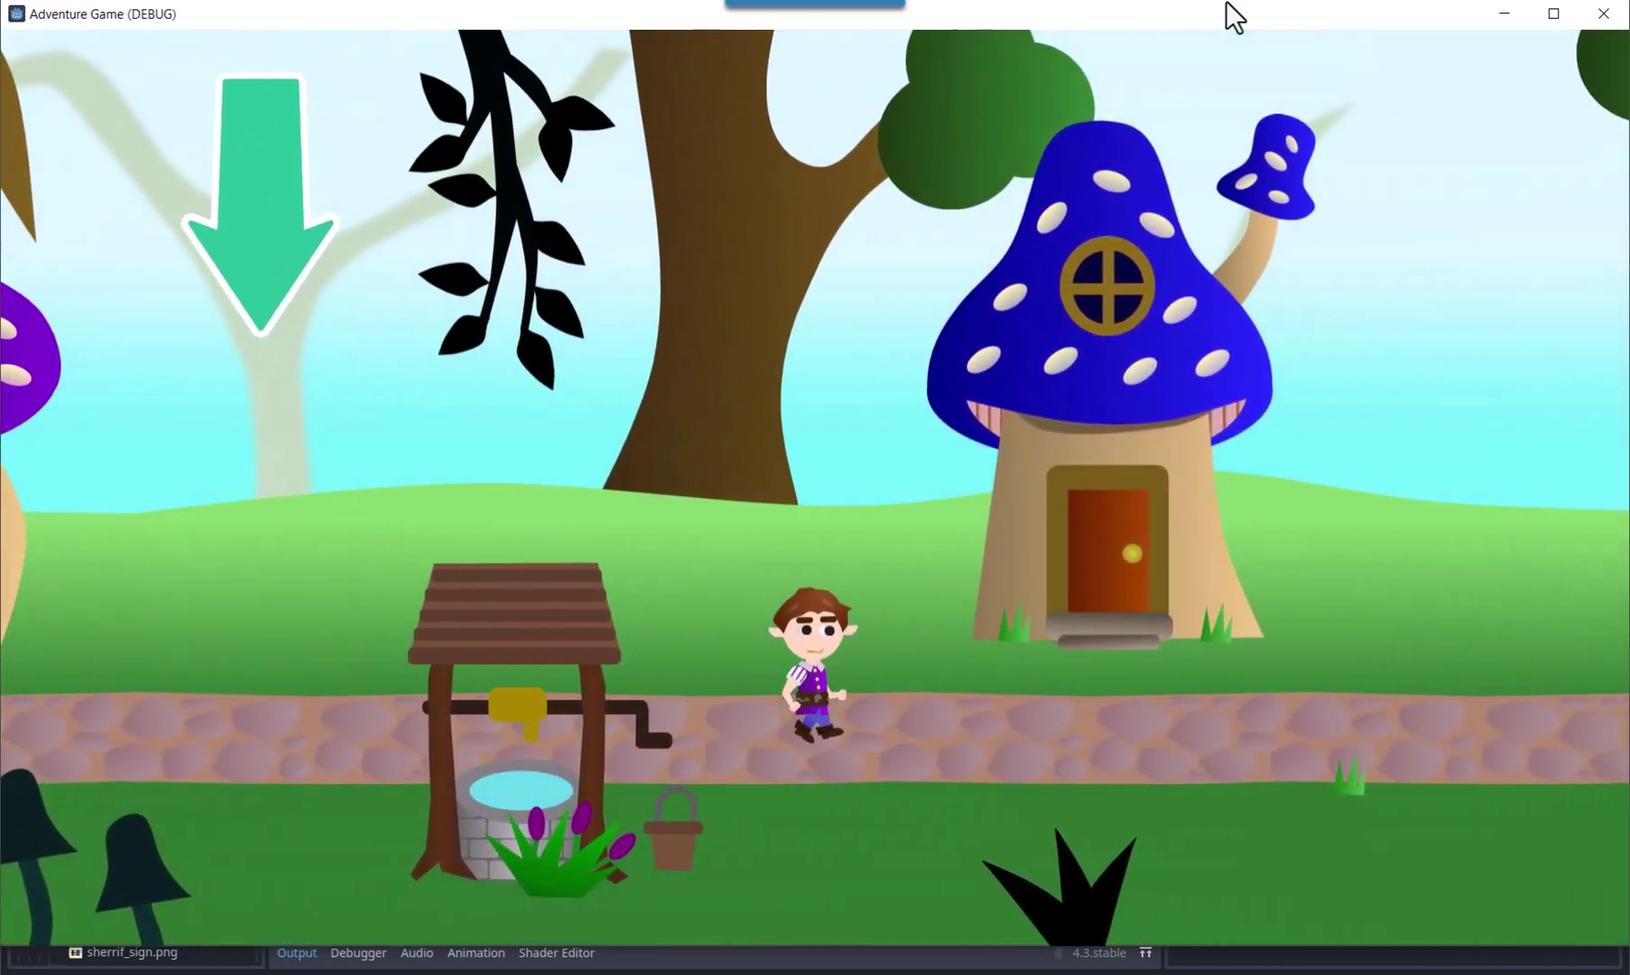
key("Right")
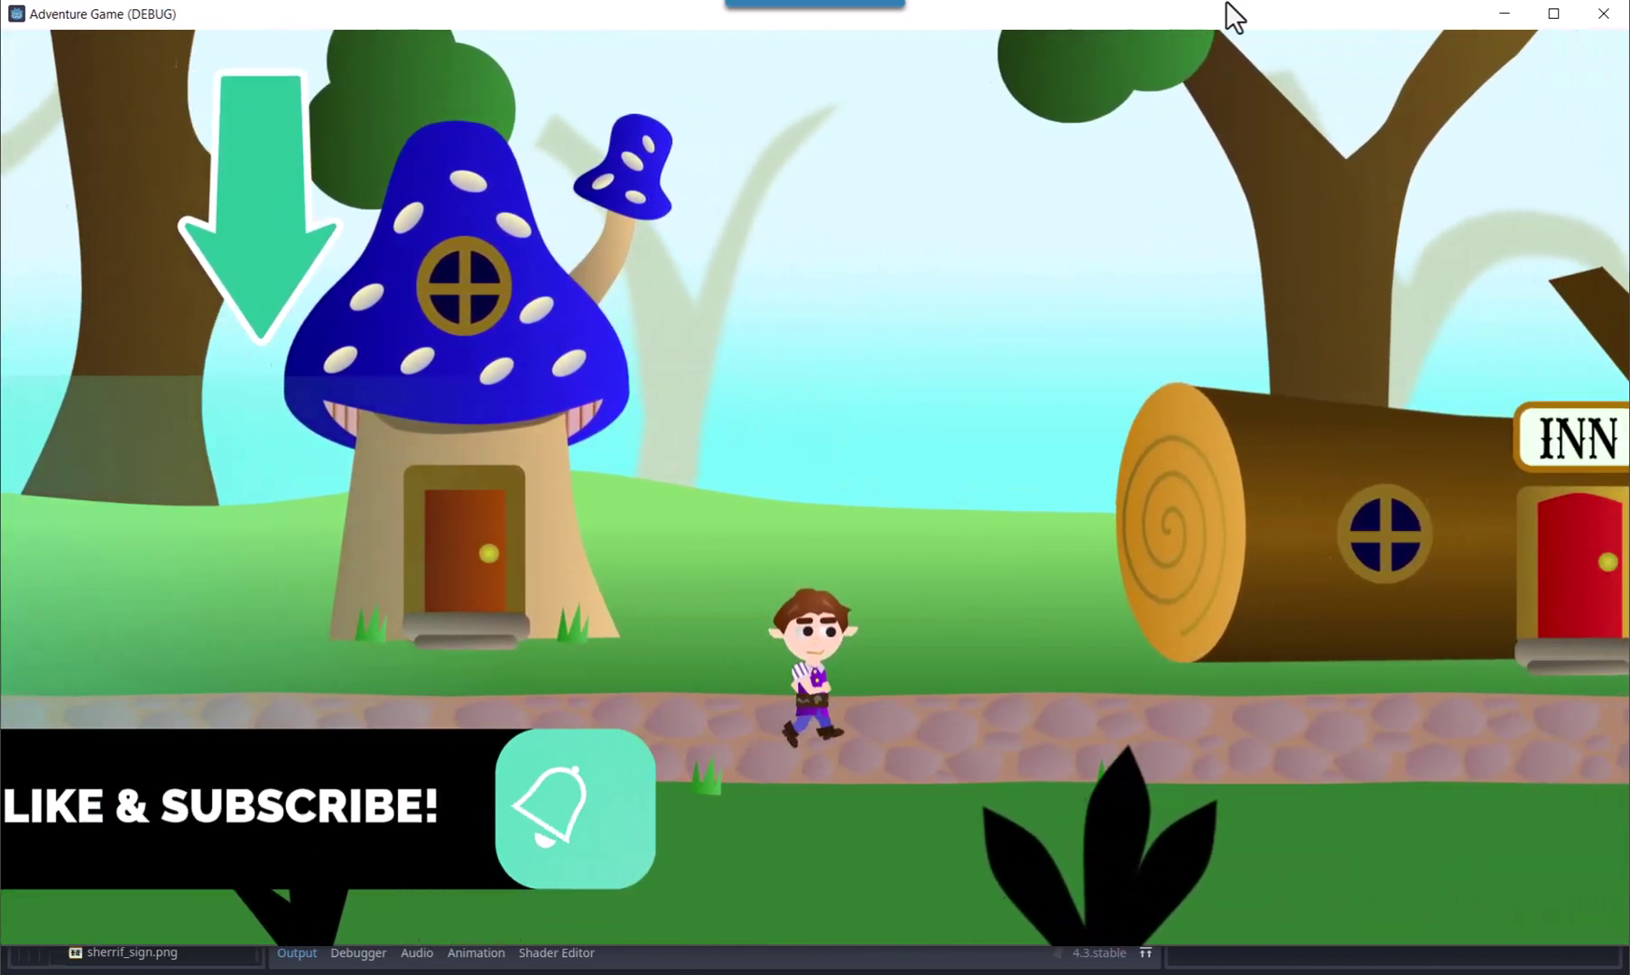
key("Right")
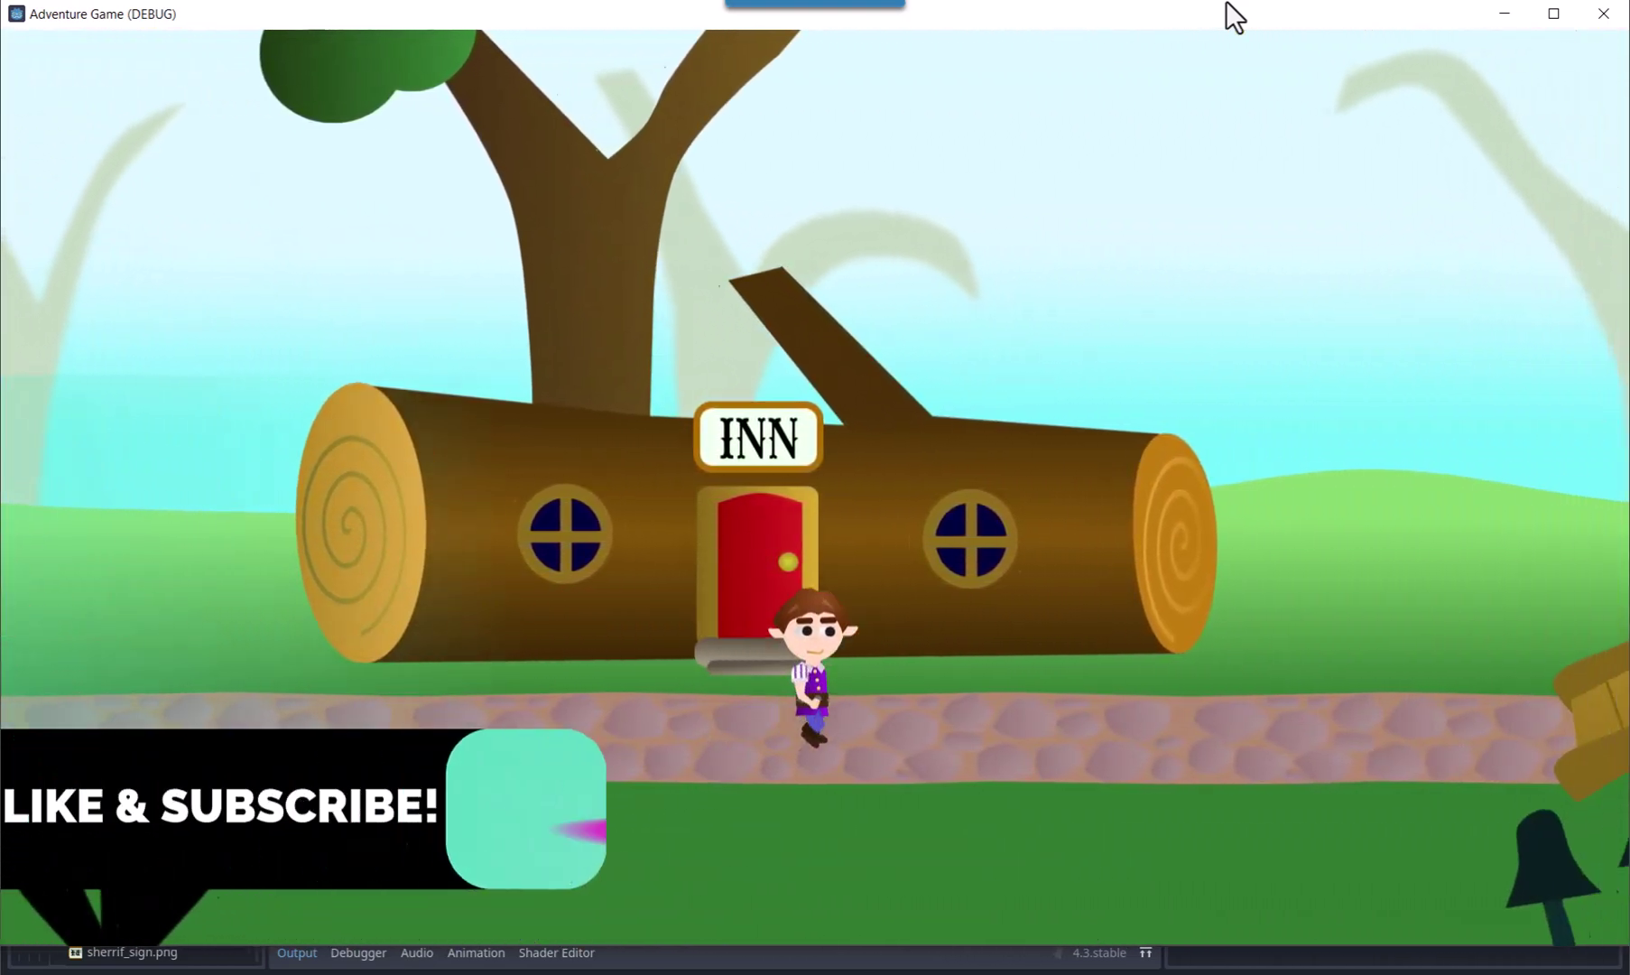